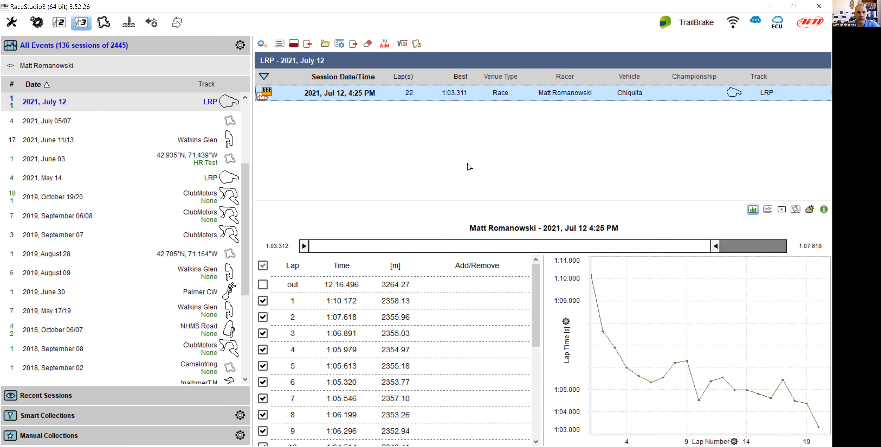
Open the July 12 LRP race session for analysis and switch to the Histogram page.
double_click(333, 97)
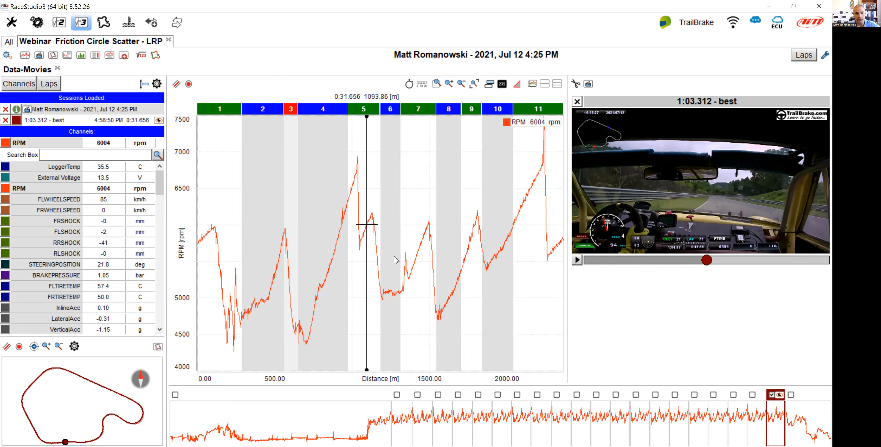
left_click(81, 55)
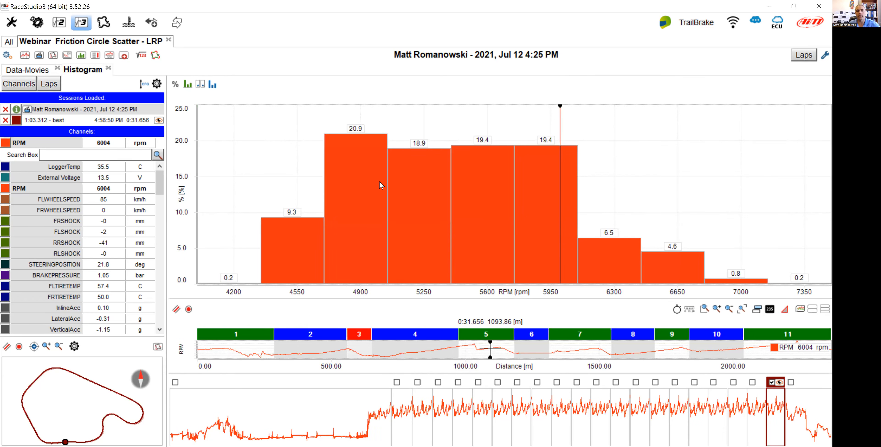
Set the histogram computation method to Time.
mouse_move(380, 183)
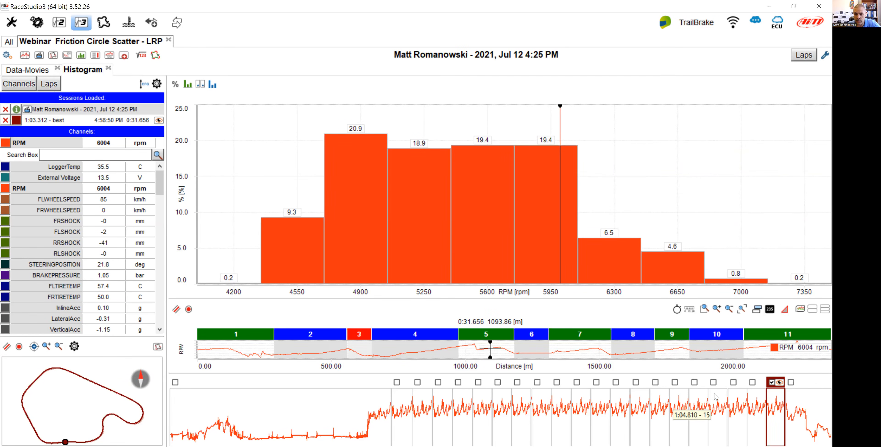
mouse_move(428, 160)
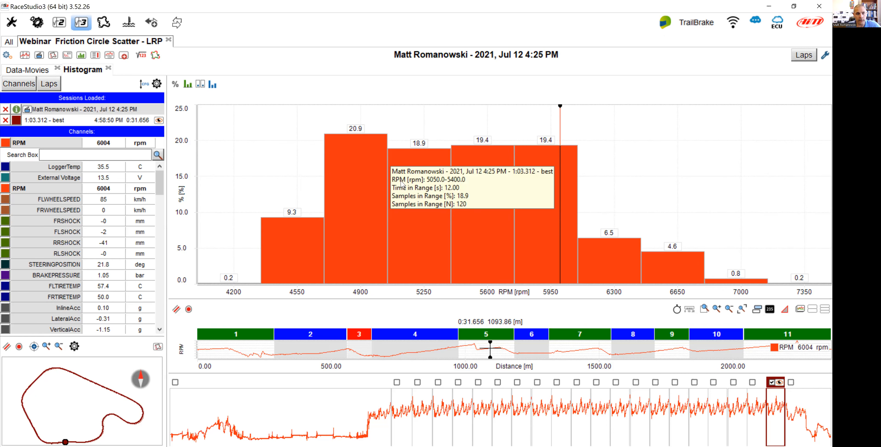
left_click(174, 86)
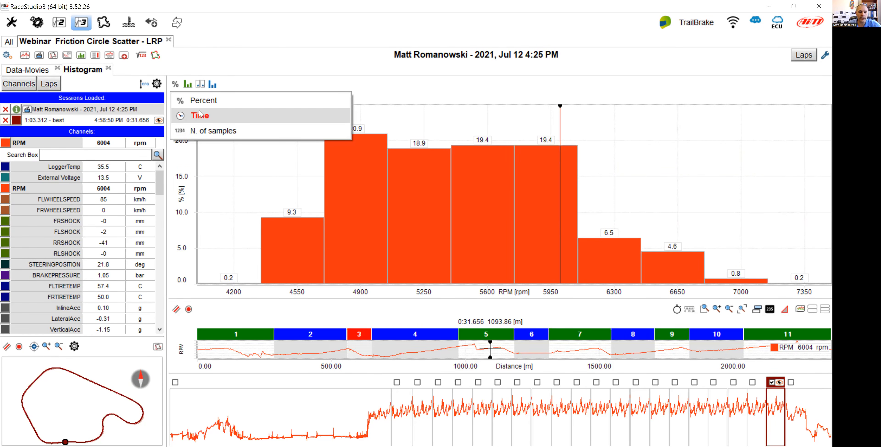
left_click(181, 117)
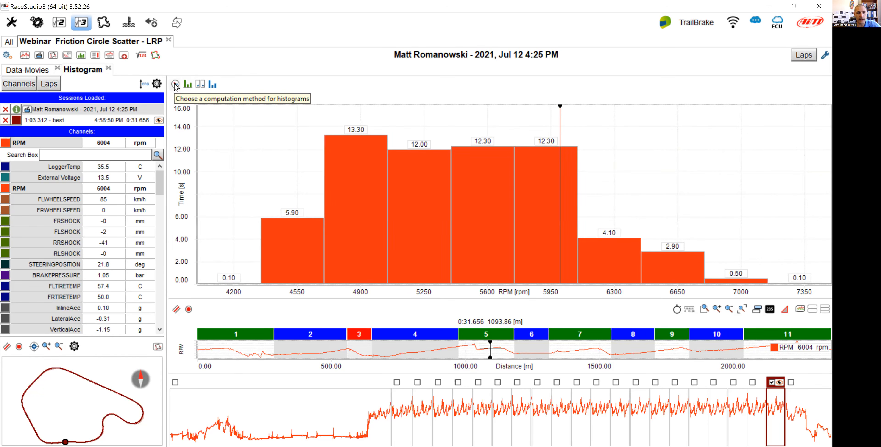
Set the histogram computation method to N. of samples.
left_click(176, 84)
left_click(214, 132)
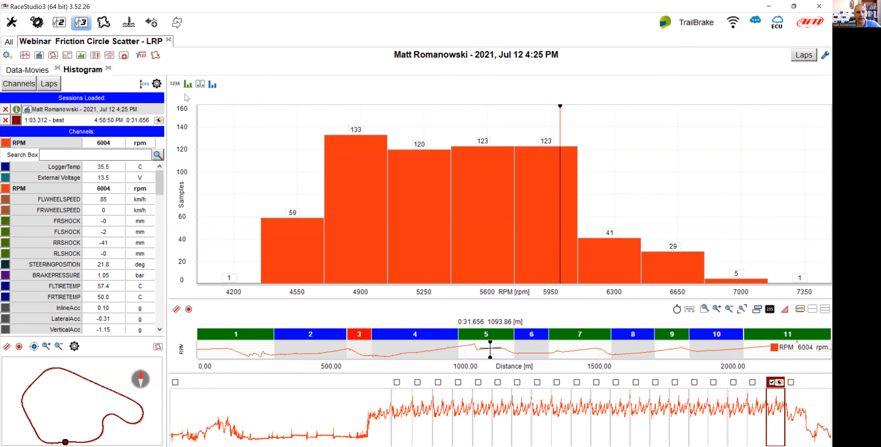
Set the histogram computation method to Percent.
left_click(176, 84)
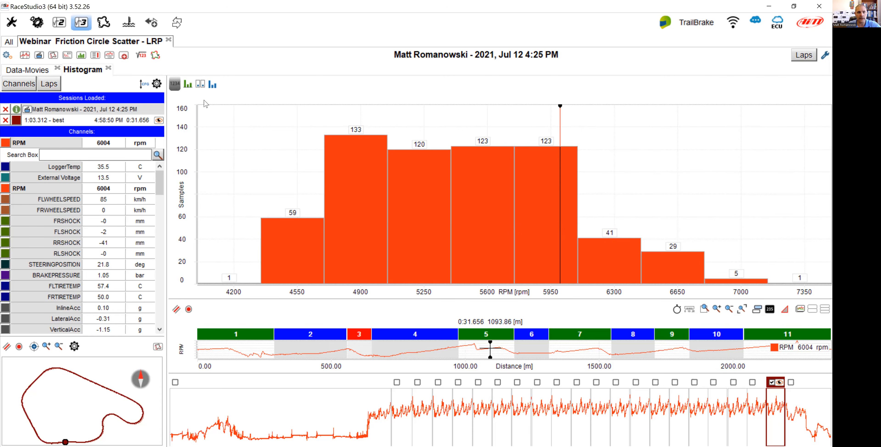
left_click(206, 102)
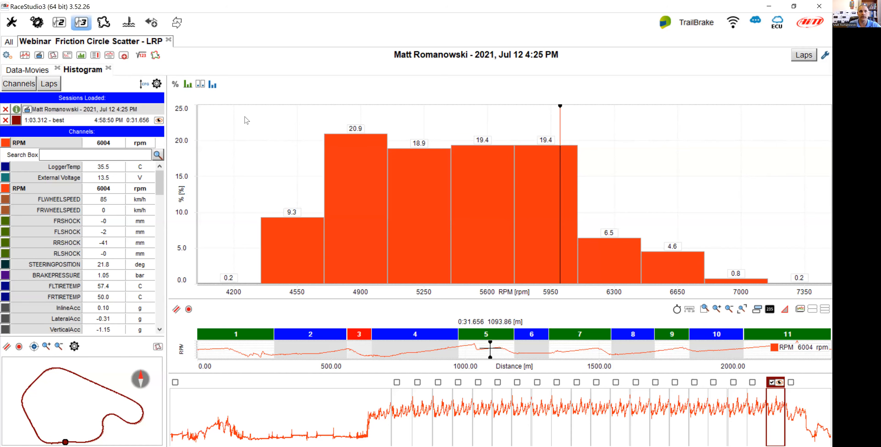
Show the RPM histogram as lines and inspect a bin's details.
left_click(190, 87)
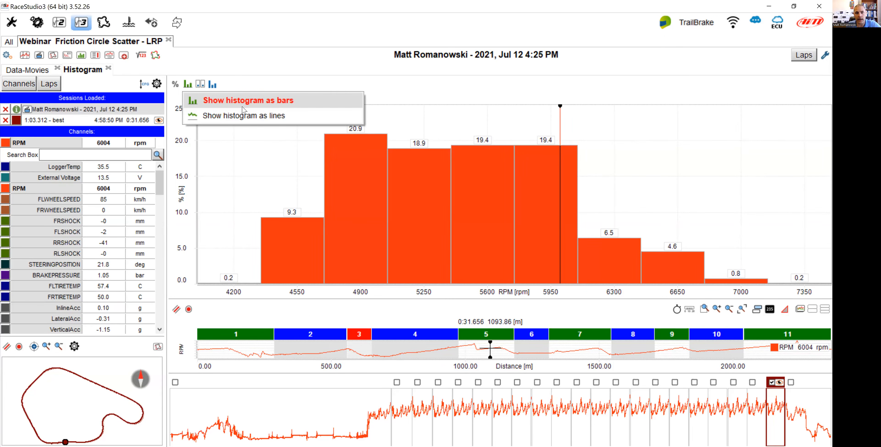
left_click(245, 116)
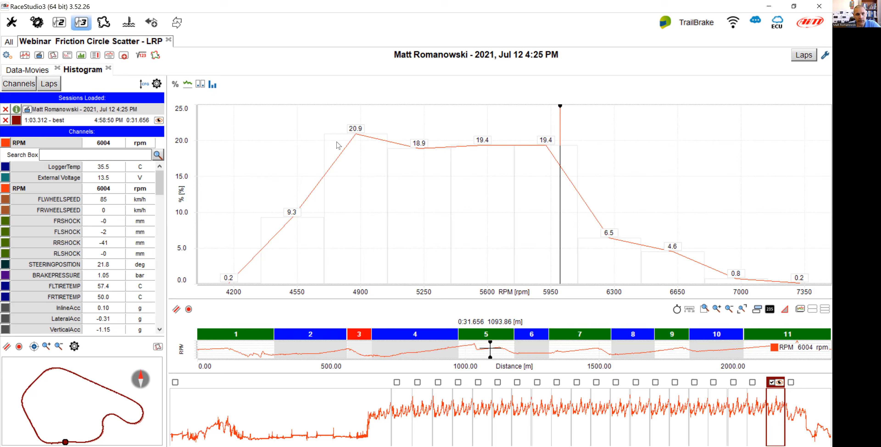
mouse_move(329, 146)
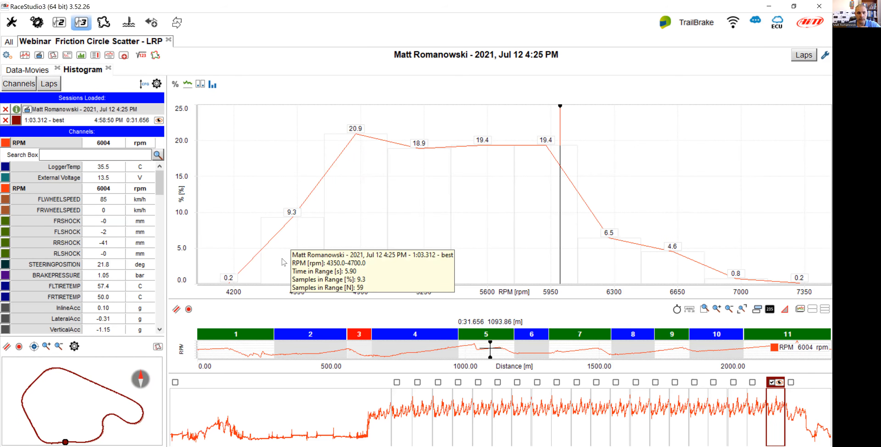
mouse_move(273, 273)
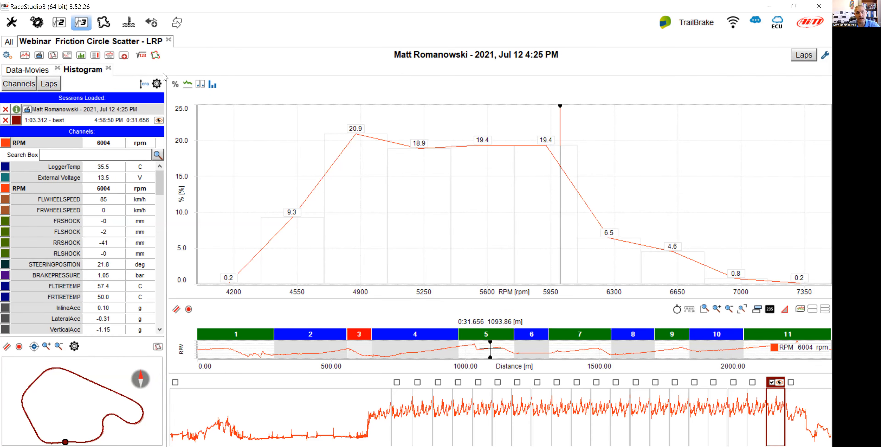
Show the RPM histogram as bars again.
left_click(188, 85)
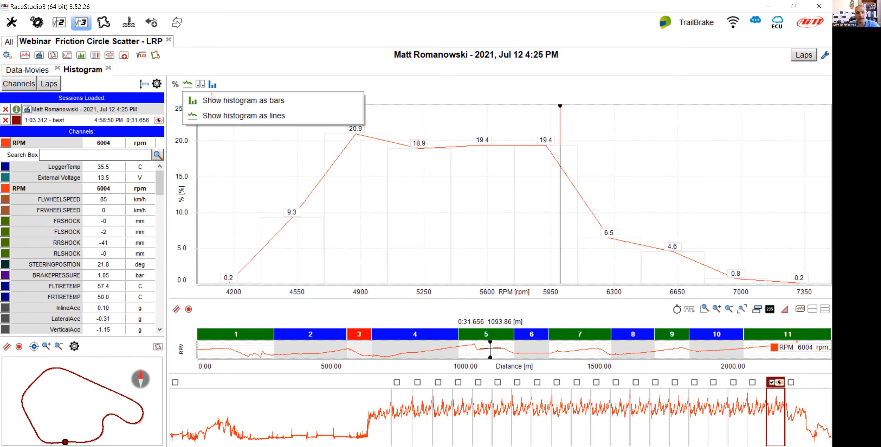
left_click(229, 101)
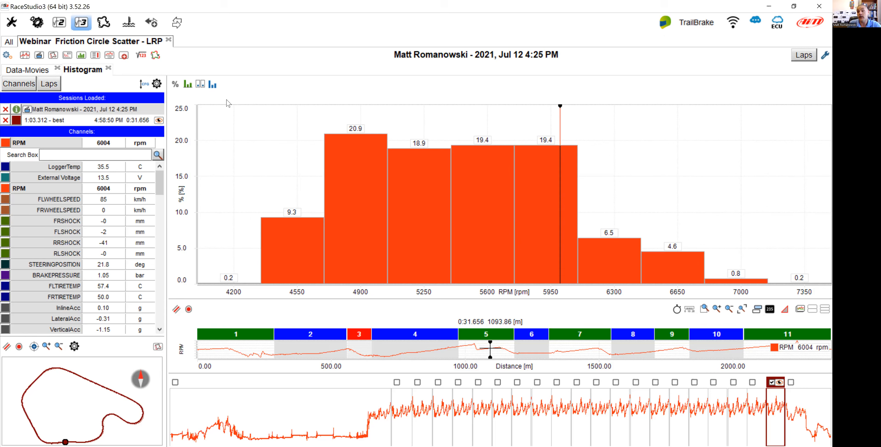
Set the histogram to show bar values with vertical bars.
left_click(201, 84)
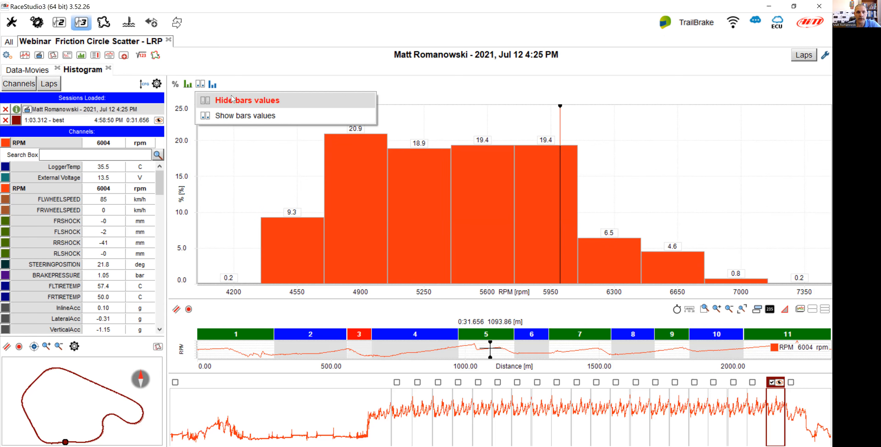
left_click(349, 115)
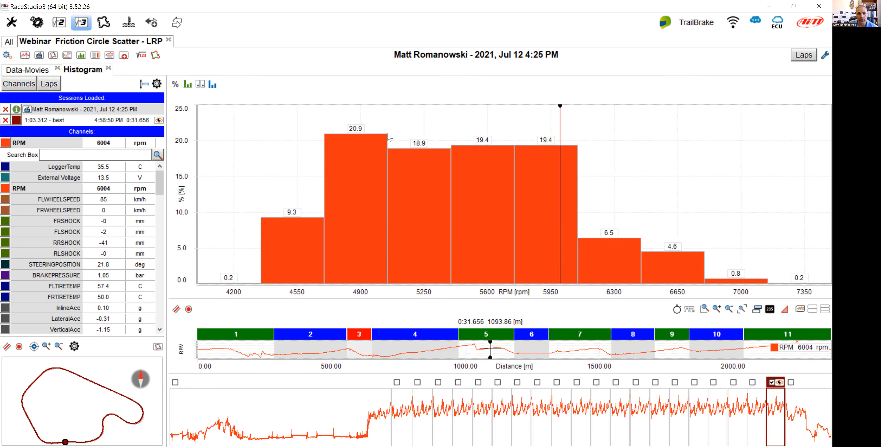
left_click(213, 85)
left_click(214, 118)
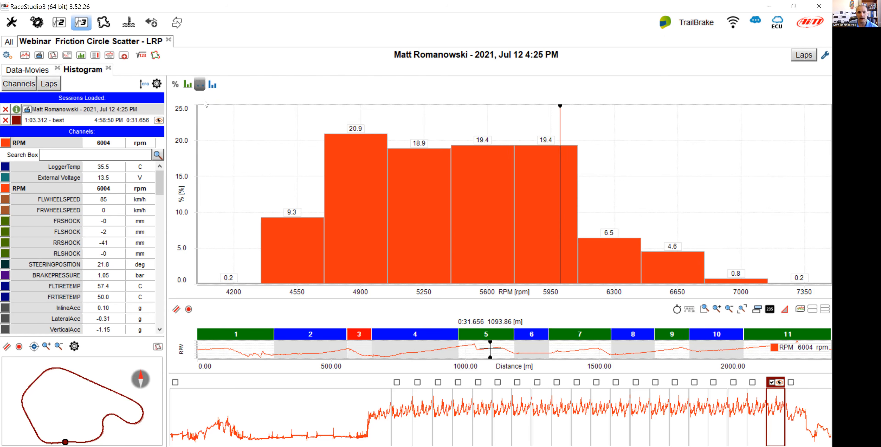
left_click(200, 85)
left_click(200, 85)
left_click(227, 118)
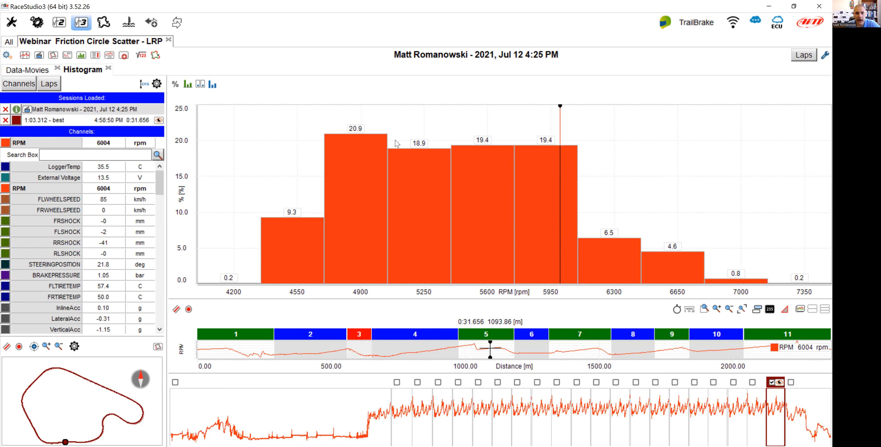
Set the histogram computation method to Time.
left_click(175, 84)
left_click(201, 118)
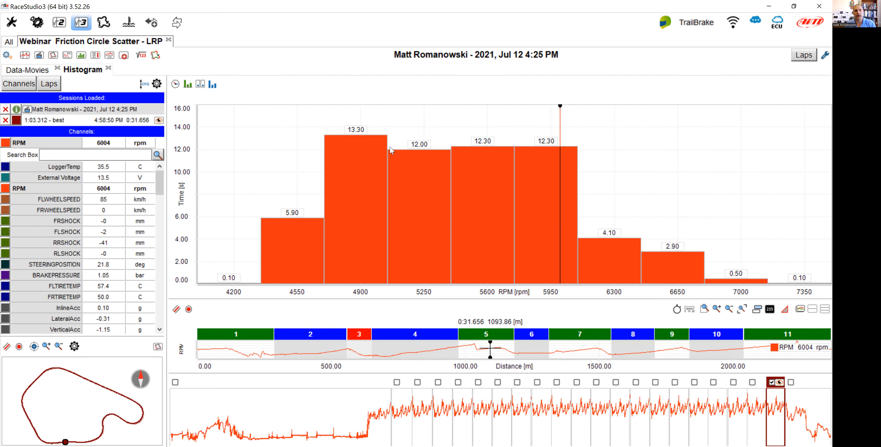
Set the histogram computation method to N. of samples.
left_click(175, 83)
left_click(195, 132)
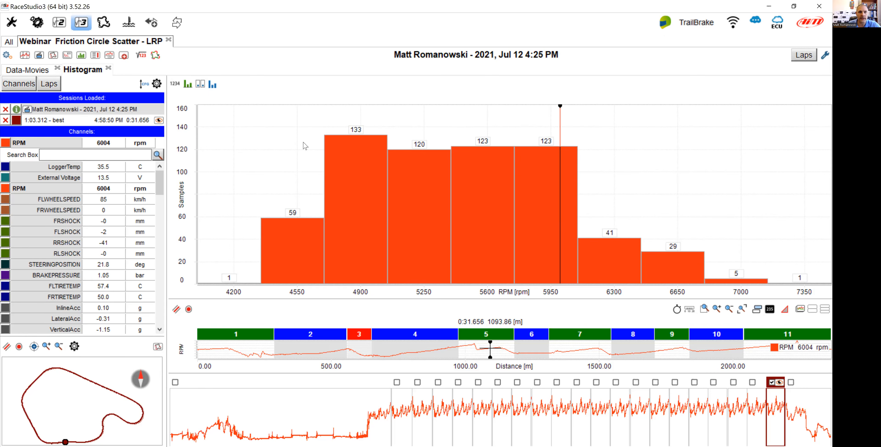
Orient the histogram as horizontal bars.
left_click(215, 88)
left_click(245, 103)
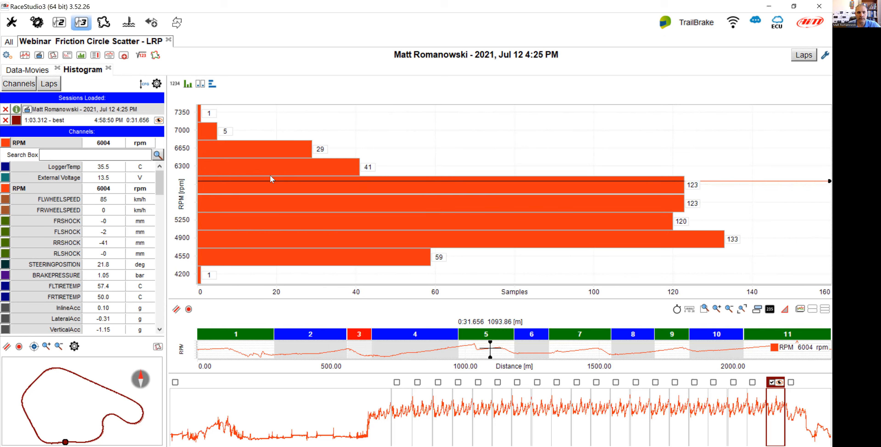
mouse_move(270, 179)
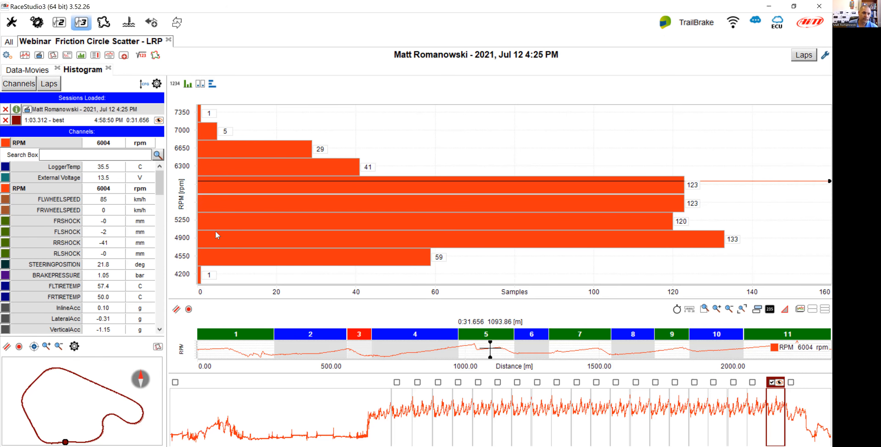
left_click(185, 228)
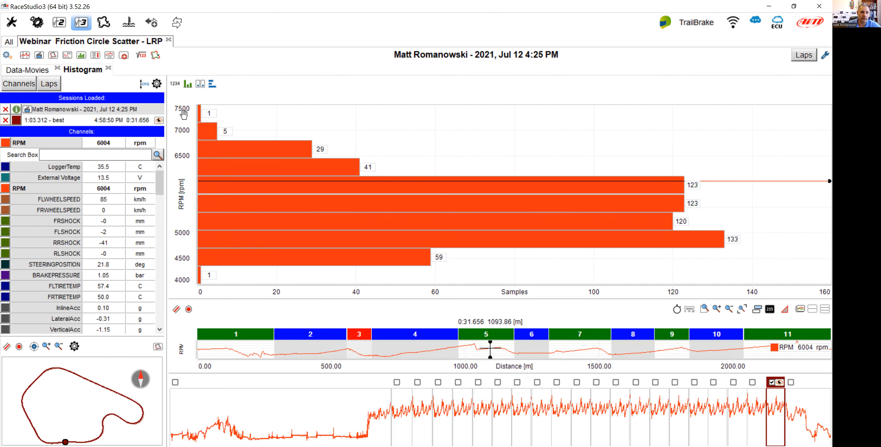
Show the horizontal histogram as lines.
left_click(187, 85)
left_click(255, 116)
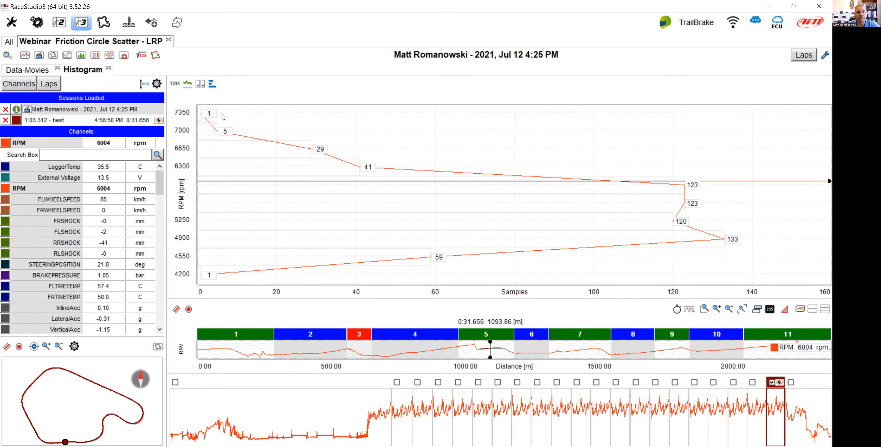
Show the histogram as bars again.
left_click(190, 88)
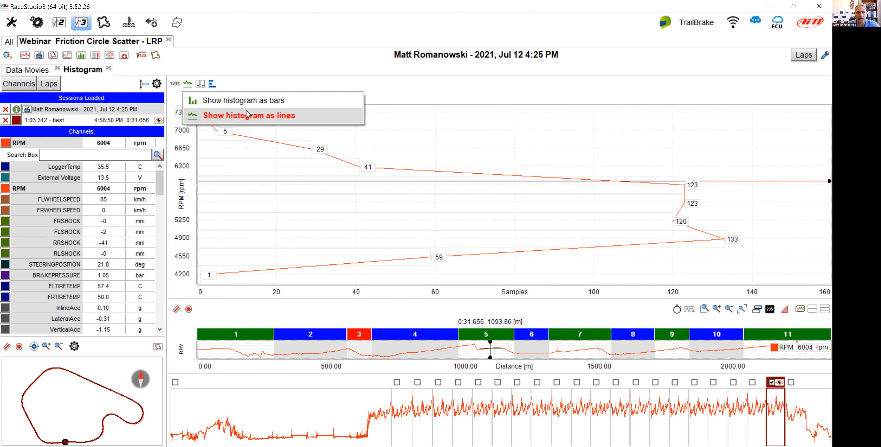
left_click(248, 100)
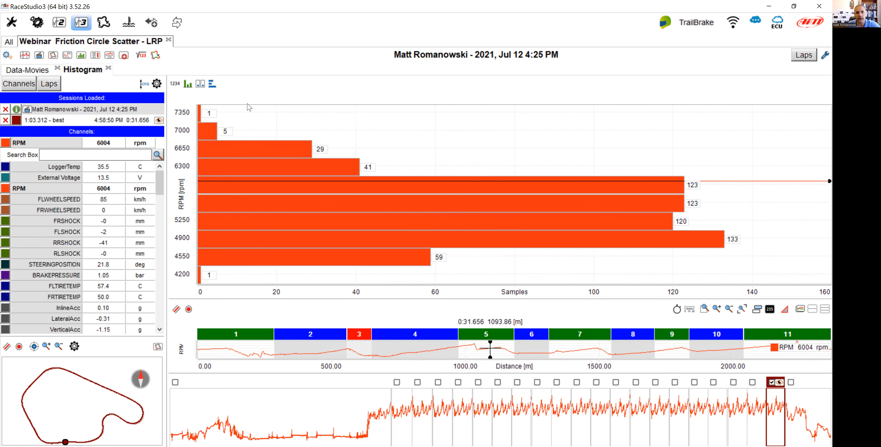
Orient the histogram as vertical bars.
left_click(212, 83)
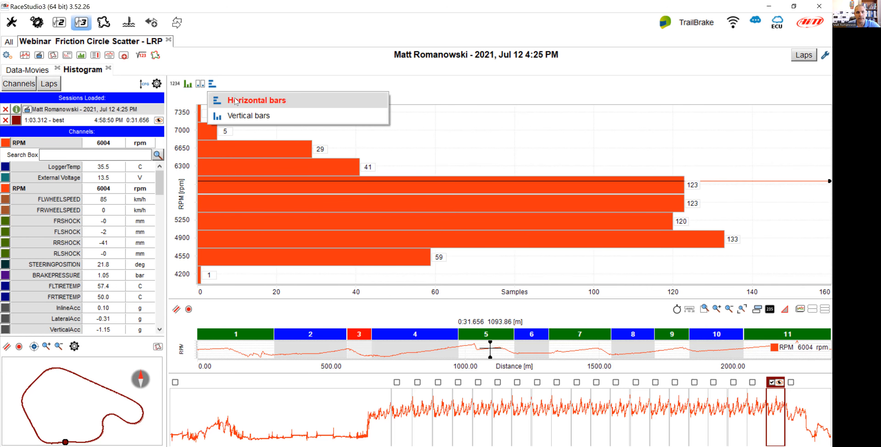
left_click(243, 116)
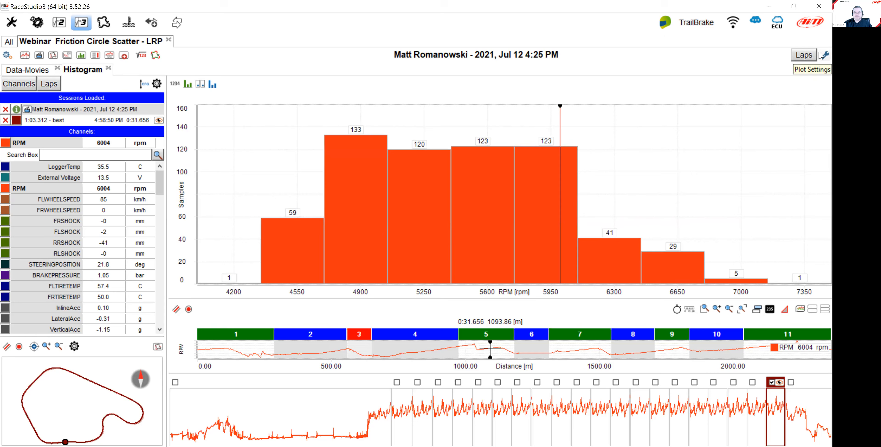
Review the histogram options in the panel settings and plot settings dialogs, cancelling both.
right_click(509, 156)
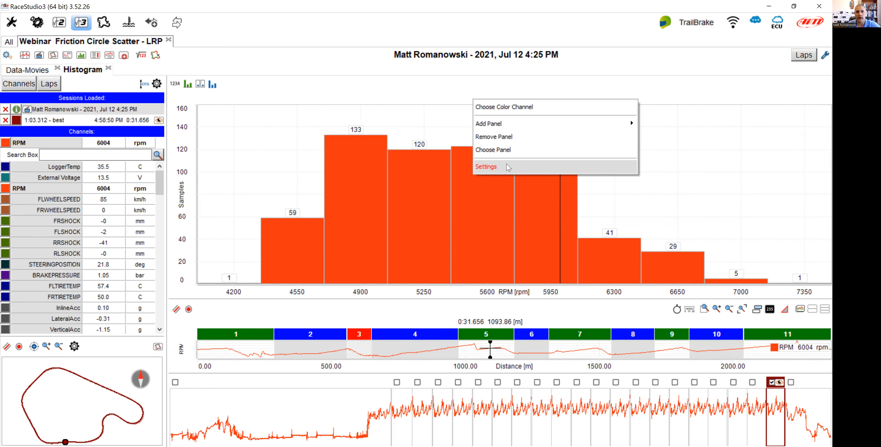
left_click(509, 167)
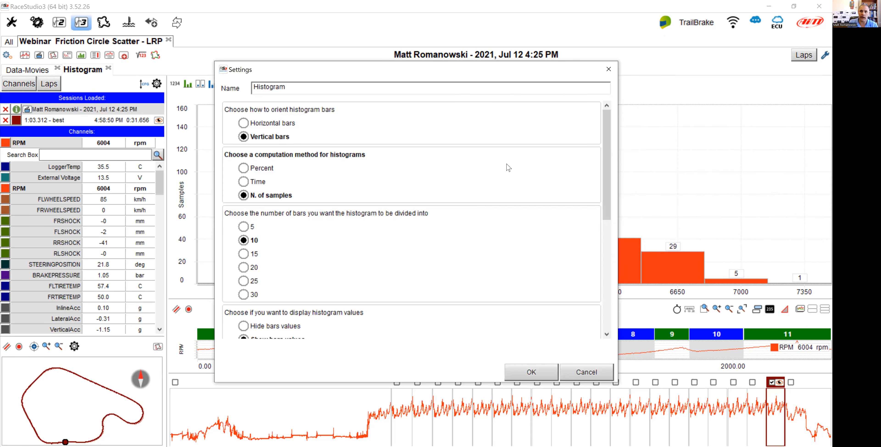
left_click(602, 371)
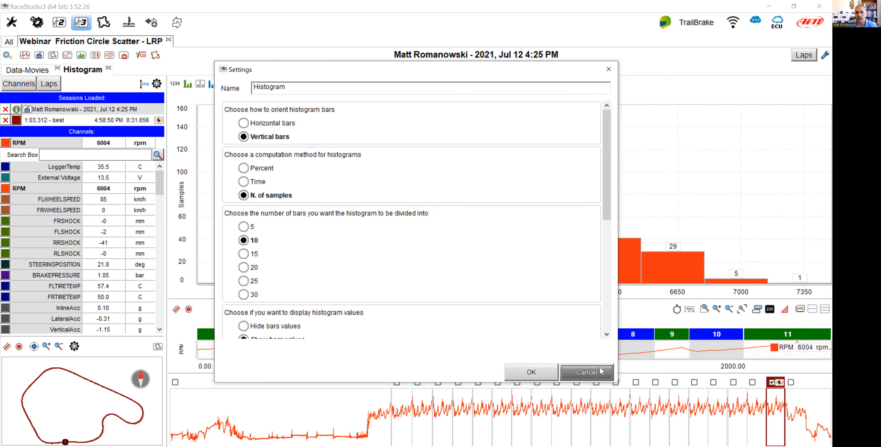
left_click(821, 55)
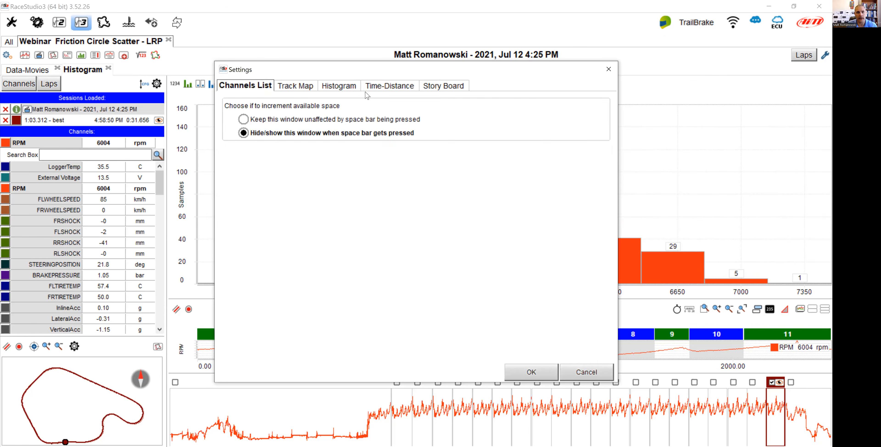
left_click(339, 86)
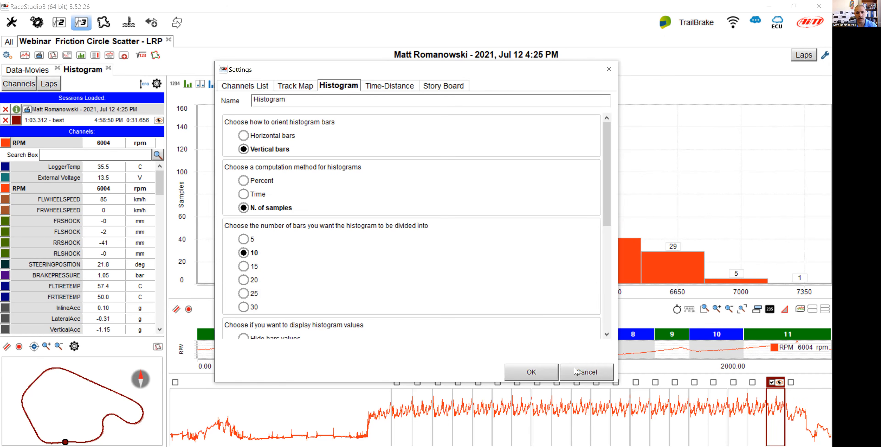
left_click(586, 371)
Review the remaining histogram panel settings, covering bar count, values, labels, channels and space-bar behaviour, and cancel the dialog.
right_click(461, 128)
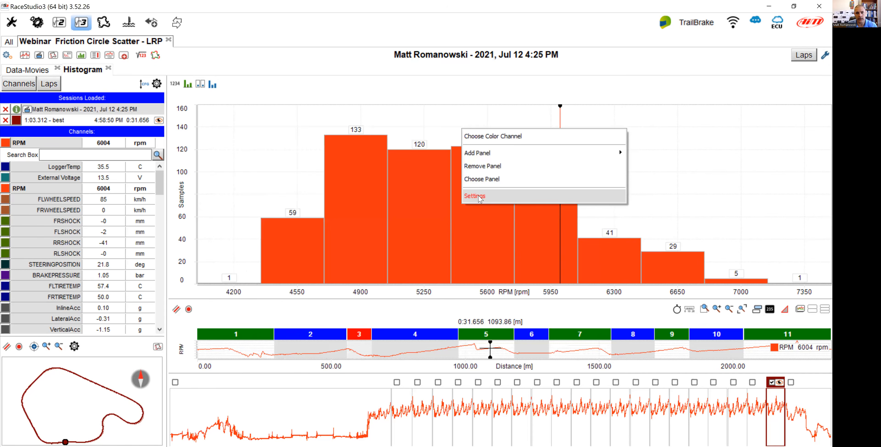
left_click(479, 197)
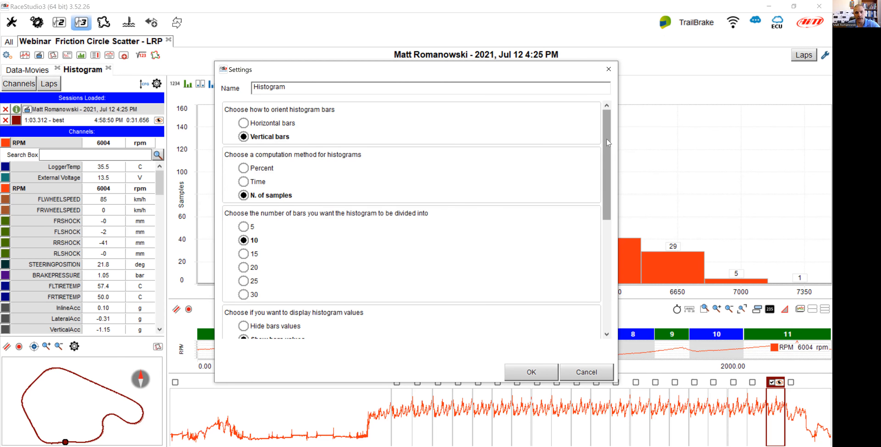
left_click_drag(608, 144, 606, 168)
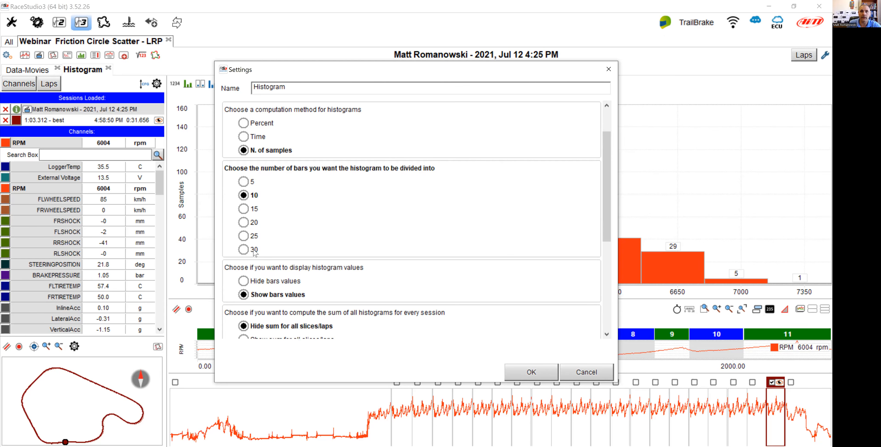
scroll(354, 240, "down", 2)
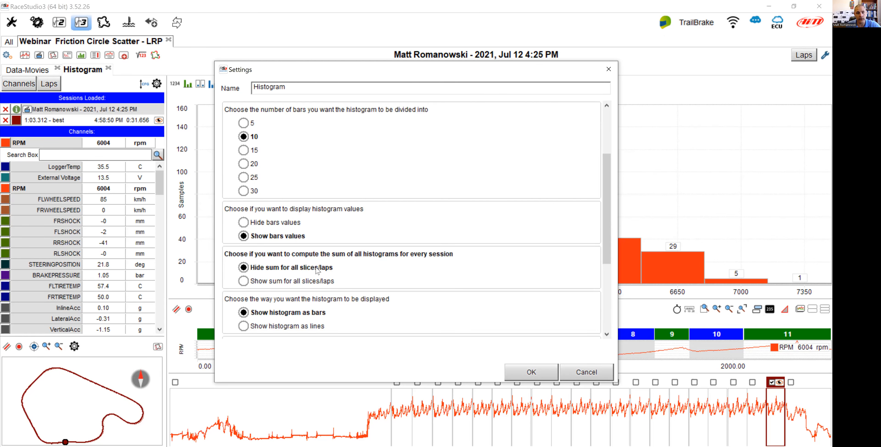
scroll(433, 268, "down", 3)
left_click_drag(608, 202, 604, 211)
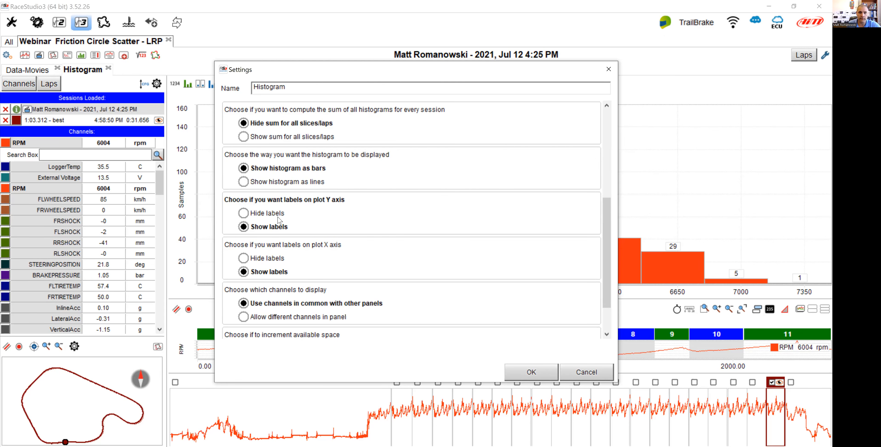
scroll(605, 210, "down", 1)
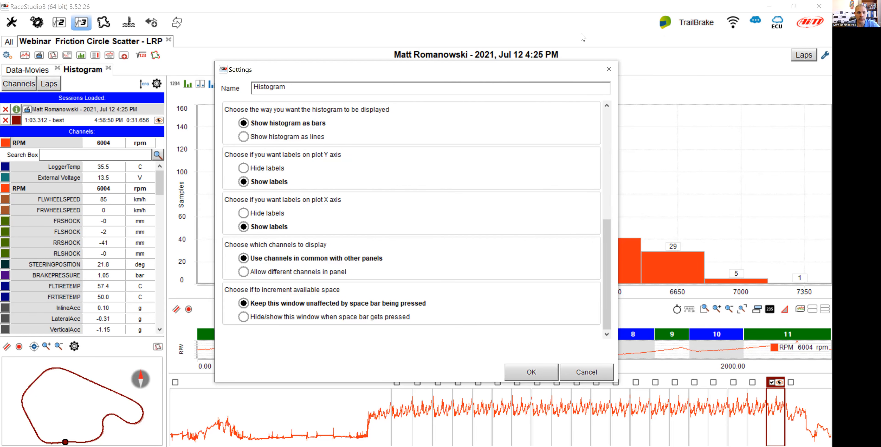
left_click_drag(395, 75, 212, 174)
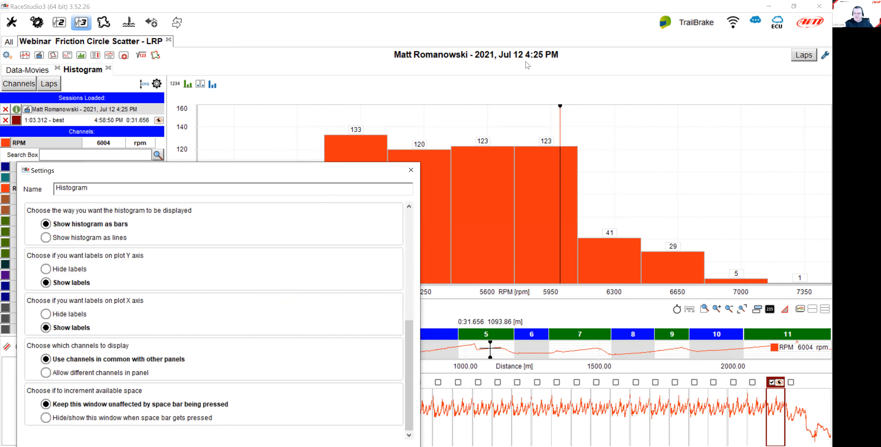
left_click_drag(298, 176, 527, 70)
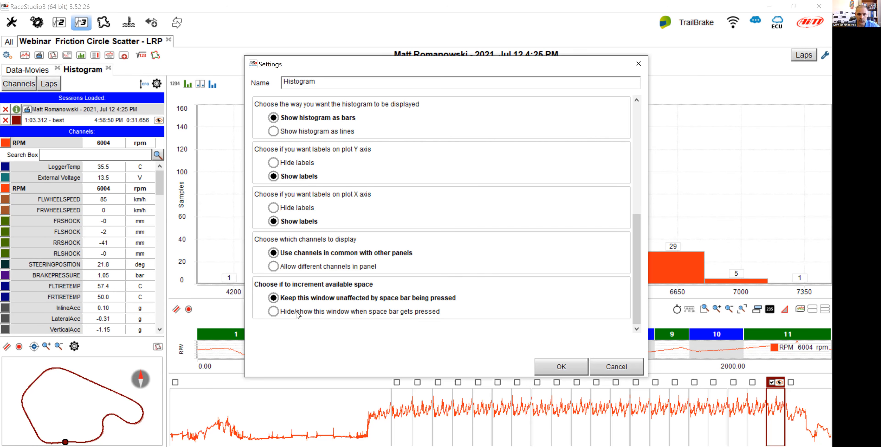
left_click(602, 373)
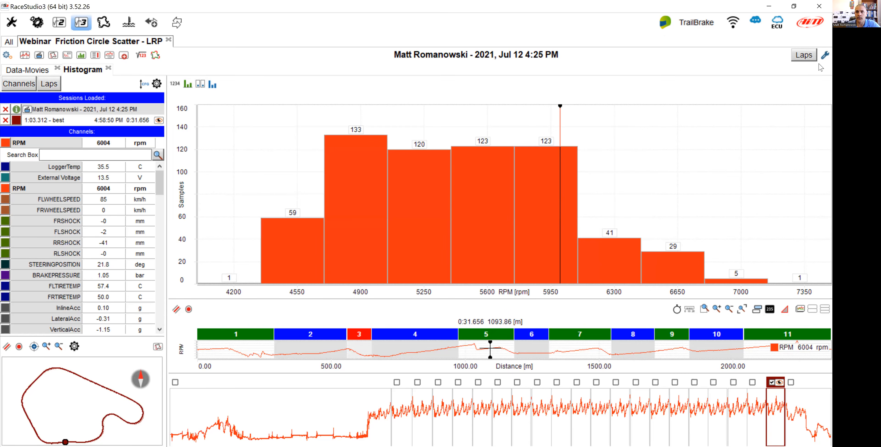
Set the RPM channel's custom plotting scale to a 4500 rpm minimum with a 100 rpm step and apply.
right_click(546, 104)
left_click(458, 89)
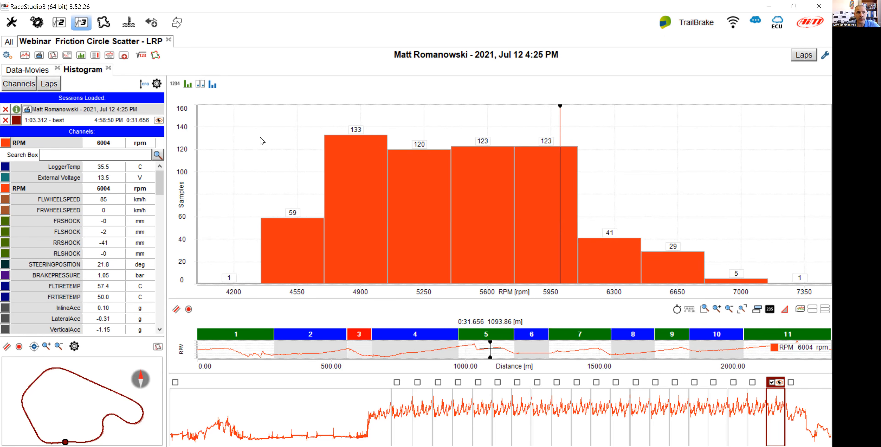
mouse_move(70, 146)
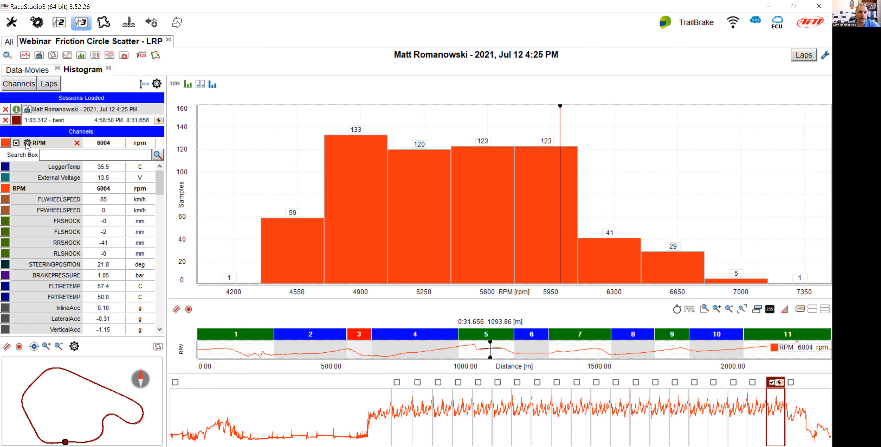
left_click(27, 143)
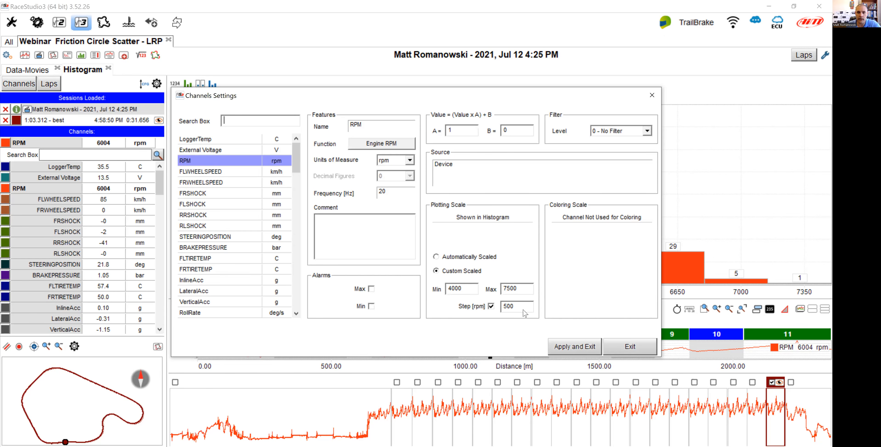
left_click_drag(523, 310, 503, 313)
left_click_drag(470, 289, 441, 291)
type("4500")
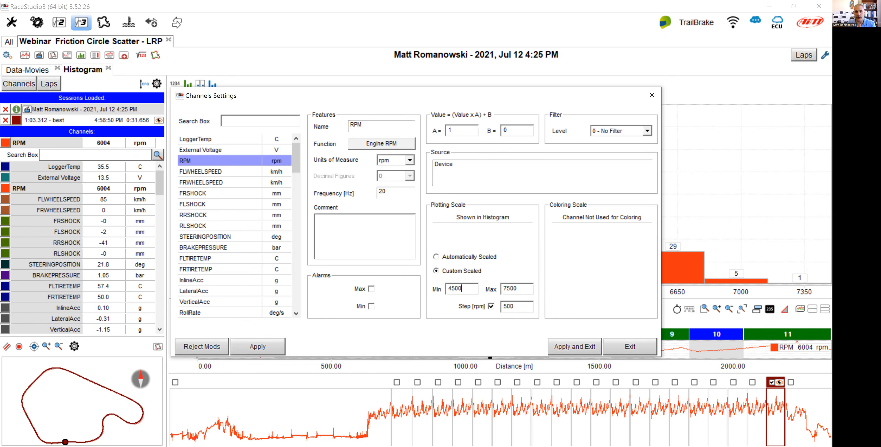
left_click_drag(518, 306, 498, 312)
type("100")
left_click(587, 346)
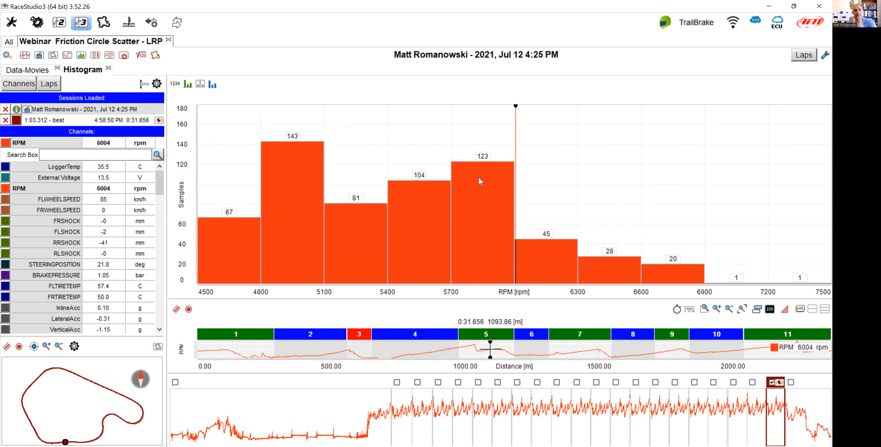
Divide the histogram into 30 bars in the panel settings.
right_click(479, 178)
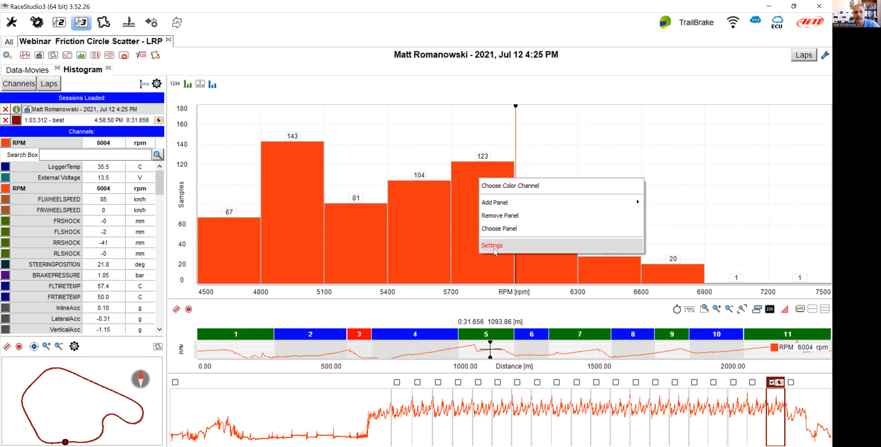
left_click(494, 250)
left_click(243, 293)
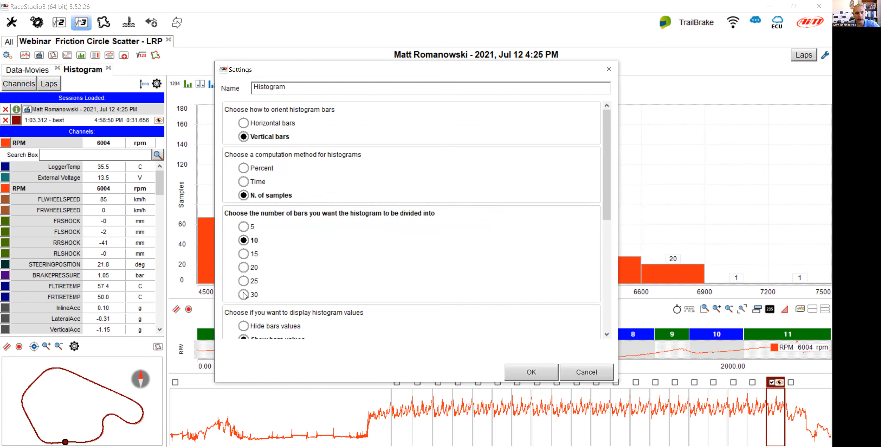
left_click(543, 376)
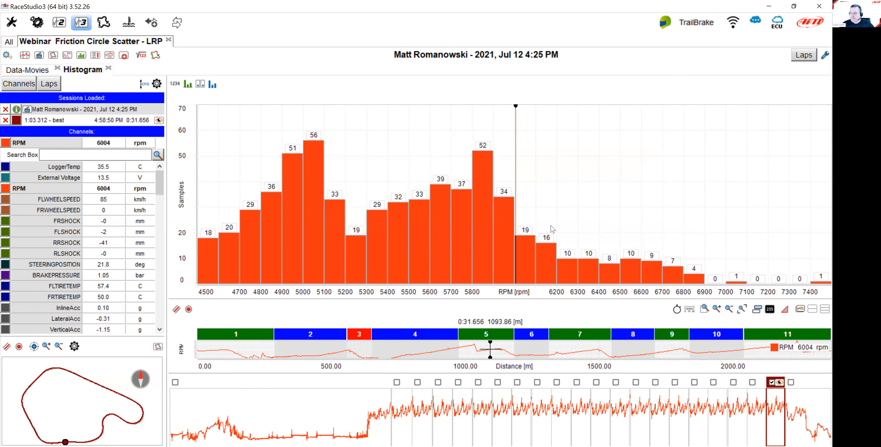
Open the RPM channel settings and exit without changes.
mouse_move(38, 144)
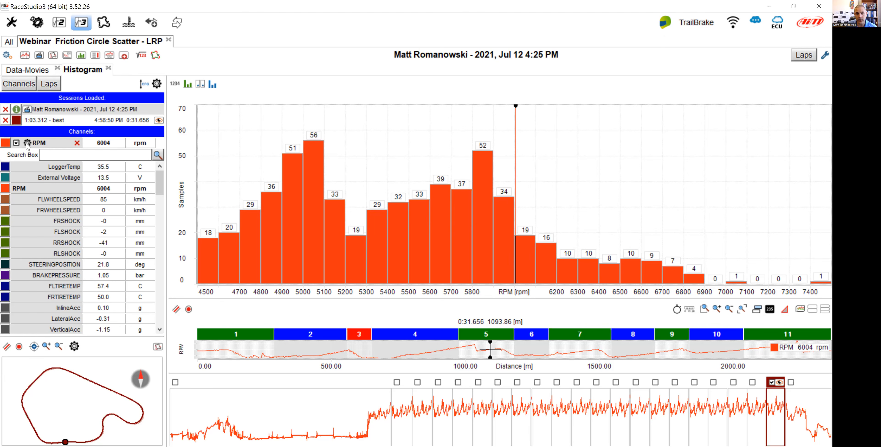
left_click(27, 143)
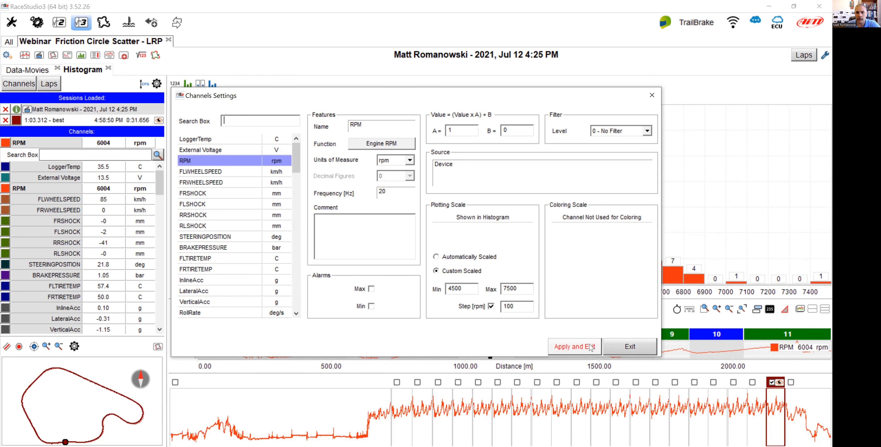
left_click(635, 340)
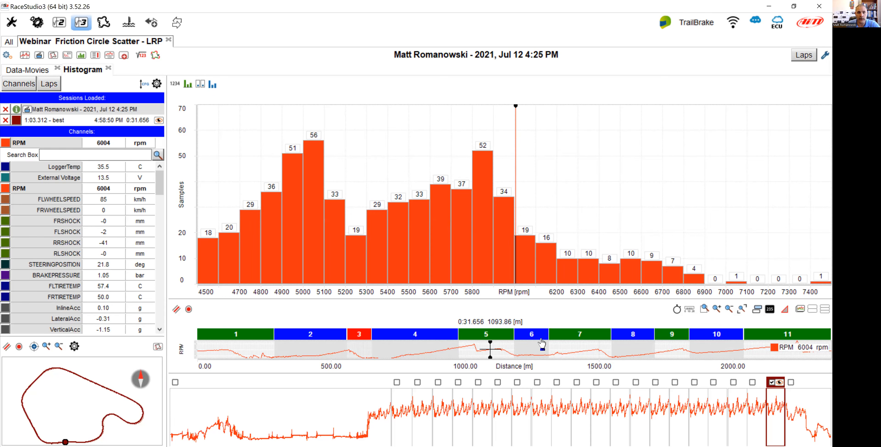
Examine the RPM distribution by stretching and panning the histogram's sample and RPM axes.
left_click_drag(184, 206, 184, 196)
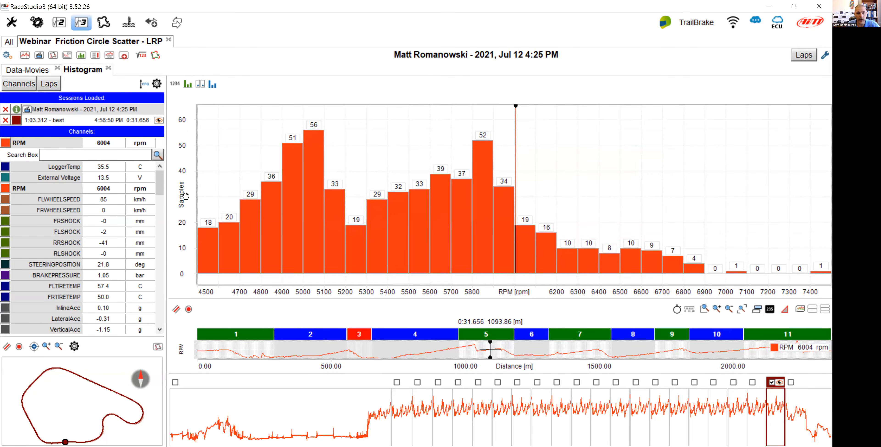
left_click_drag(391, 296, 346, 294)
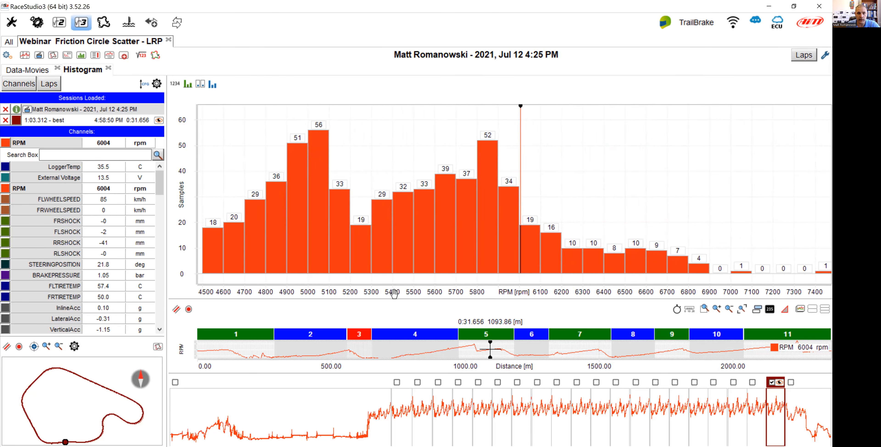
left_click_drag(410, 292, 470, 292)
left_click_drag(592, 304, 385, 292)
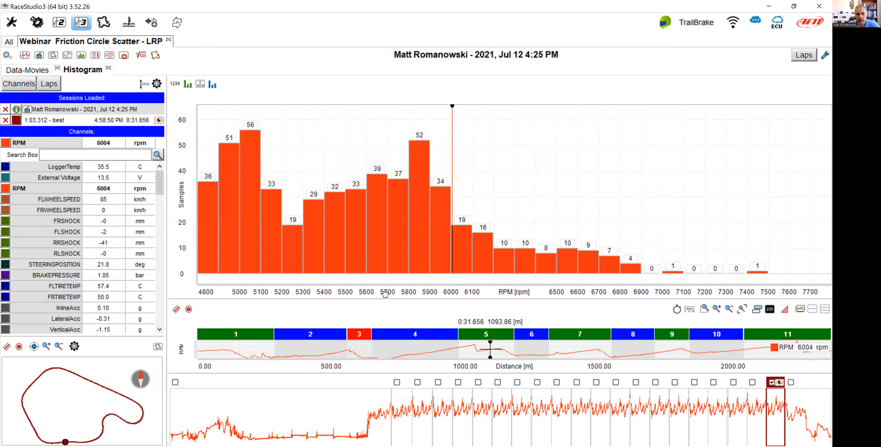
left_click_drag(183, 206, 207, 97)
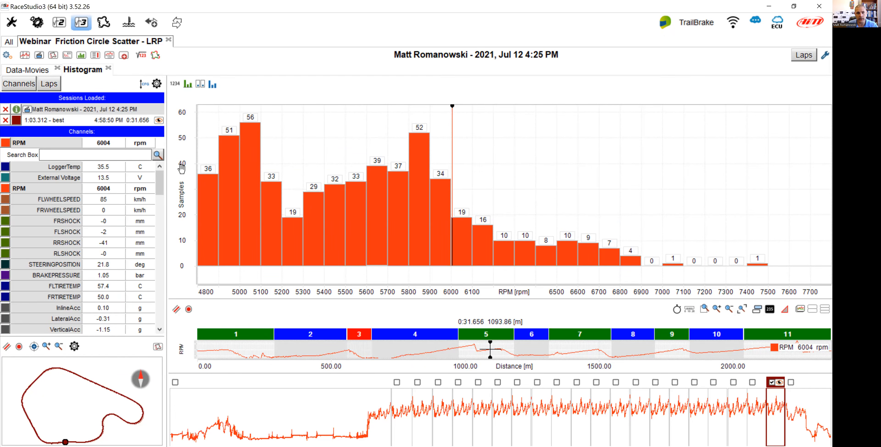
left_click_drag(181, 162, 184, 170)
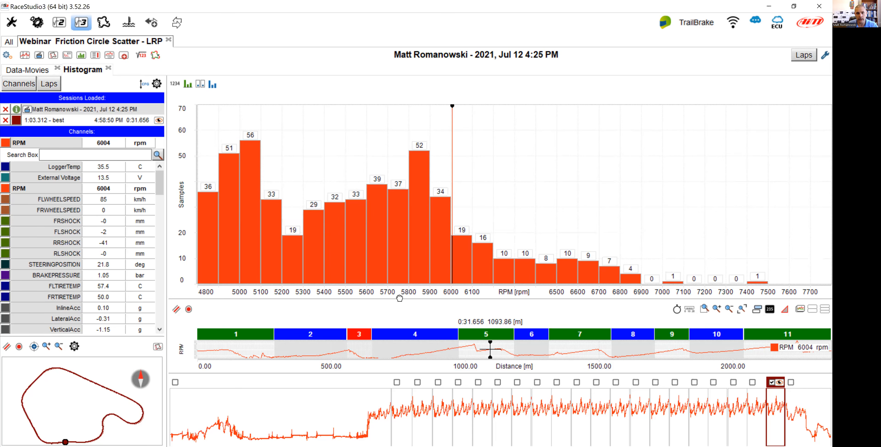
scroll(400, 295, "down", 1)
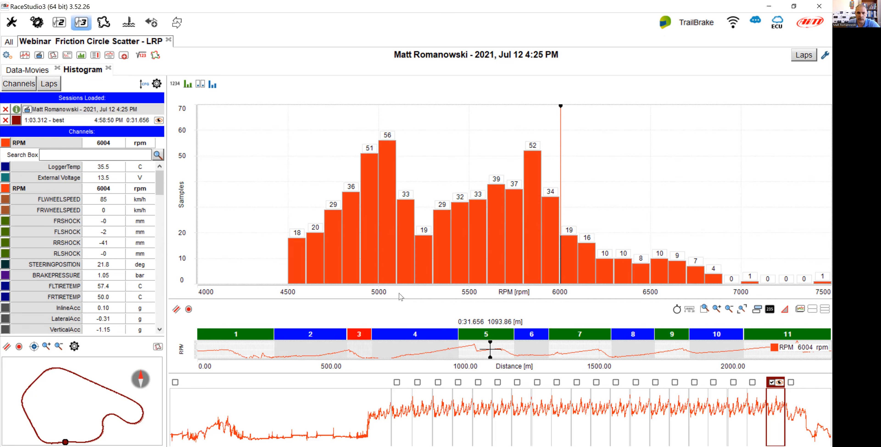
Move the cursor along the lap to see which RPM bar matches each track position.
left_click_drag(450, 353, 326, 353)
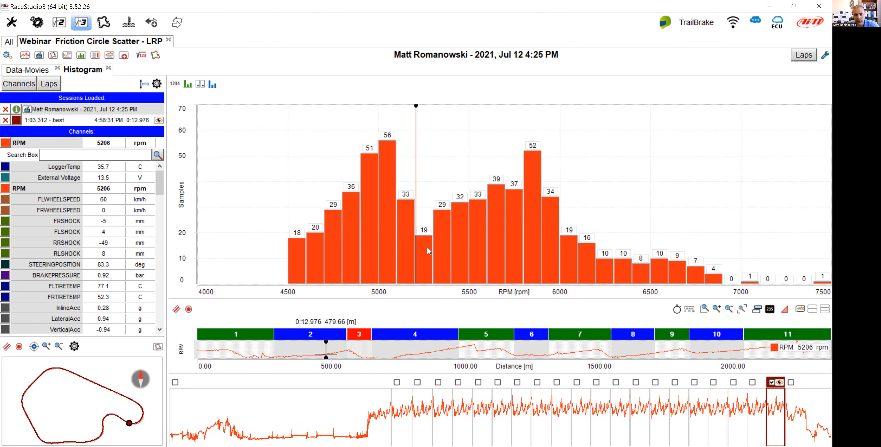
mouse_move(442, 242)
left_click(296, 347)
left_click_drag(296, 345, 325, 347)
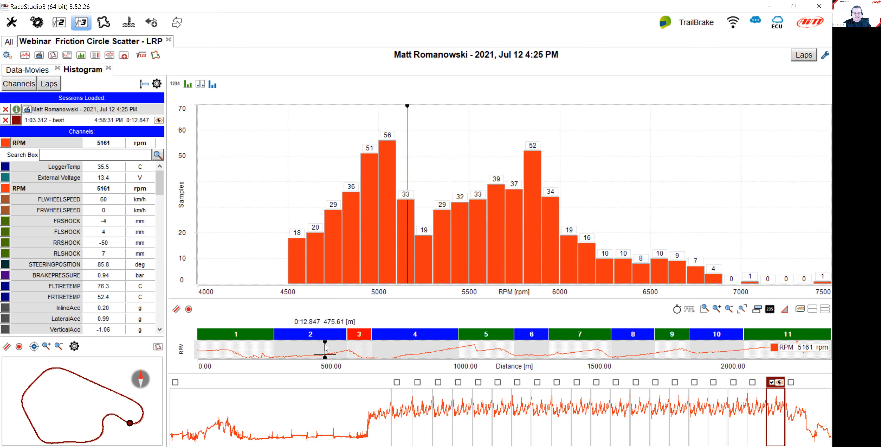
left_click(475, 348)
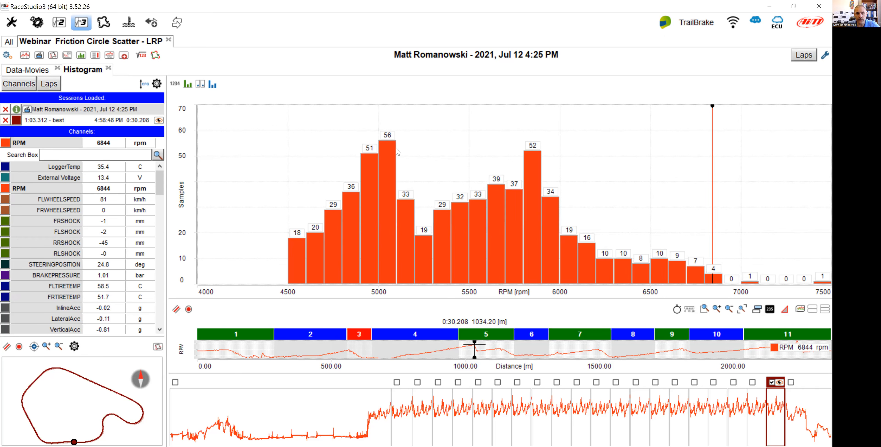
Switch the histogram computation method to Percent.
mouse_move(393, 153)
left_click(175, 84)
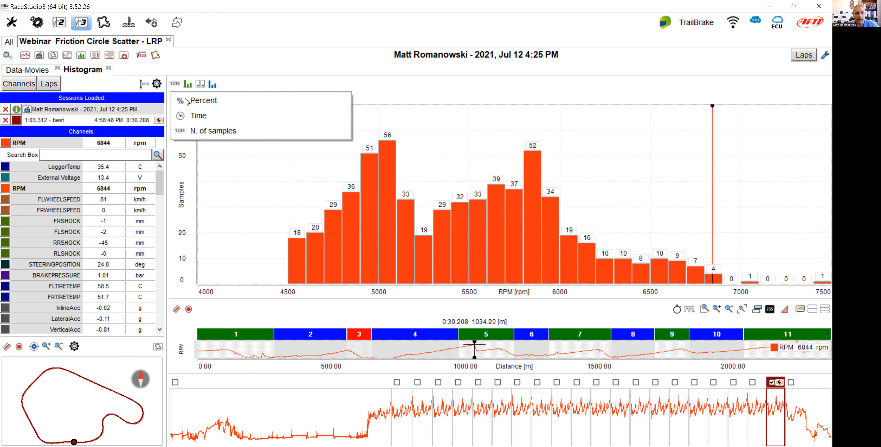
left_click(204, 107)
mouse_move(314, 165)
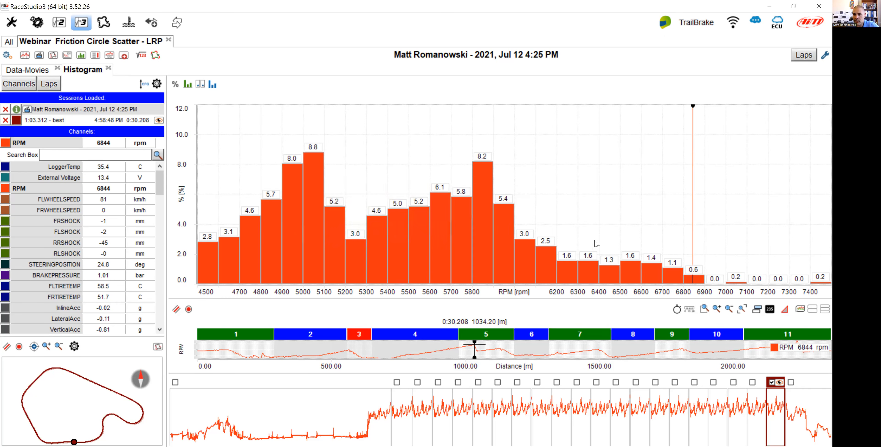
Show the RPM channel's average, minimum and maximum values in the distance plot legend.
mouse_move(818, 286)
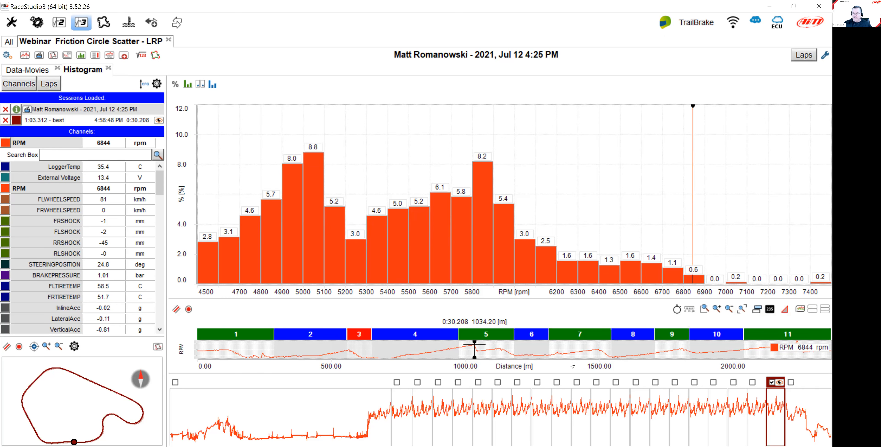
left_click(807, 350)
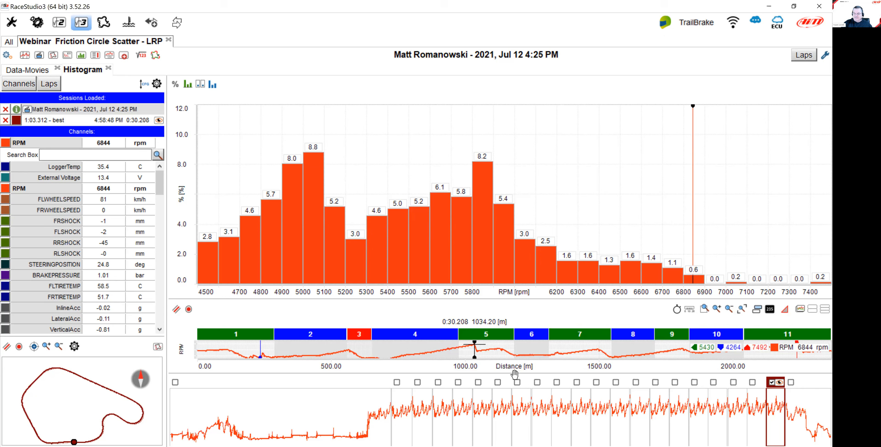
left_click(737, 356)
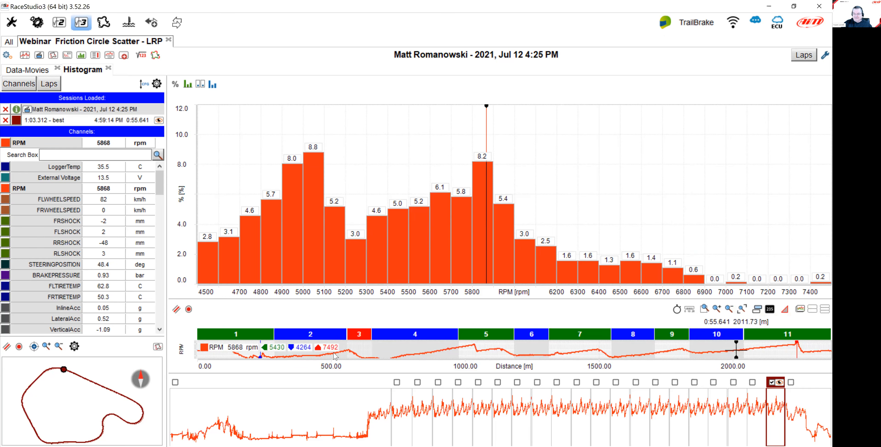
Inspect the RPM histogram by placing the cursor near the lap's end and hovering bars for their range details.
left_click(796, 343)
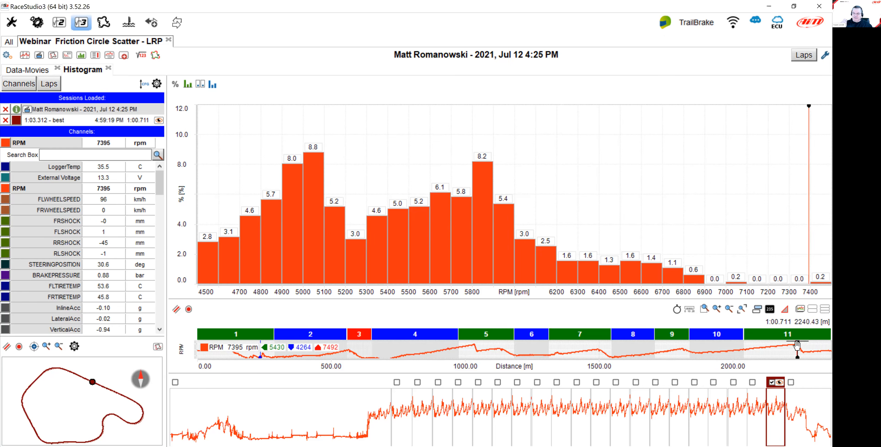
left_click(799, 347)
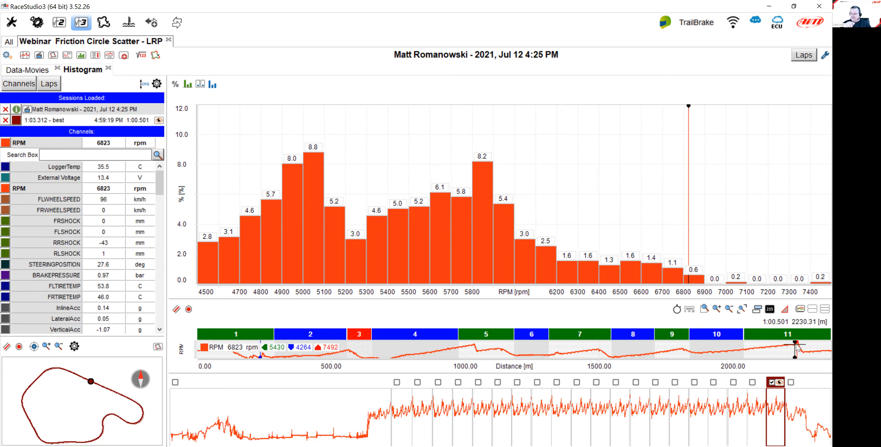
left_click(798, 346)
left_click(797, 345)
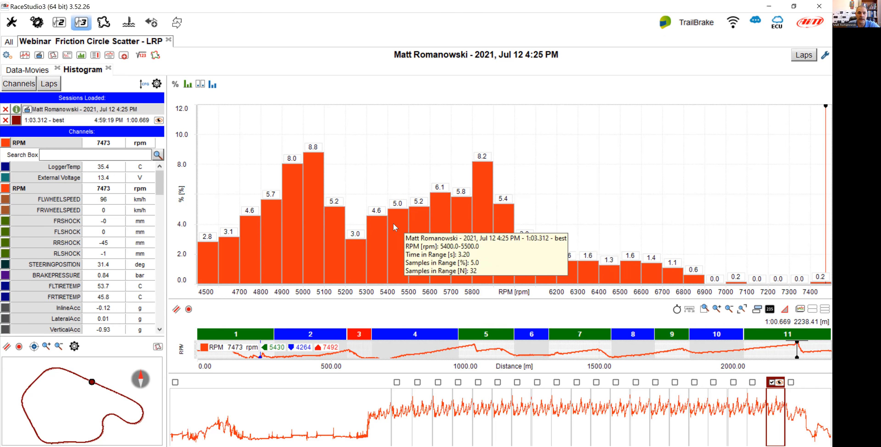
mouse_move(358, 265)
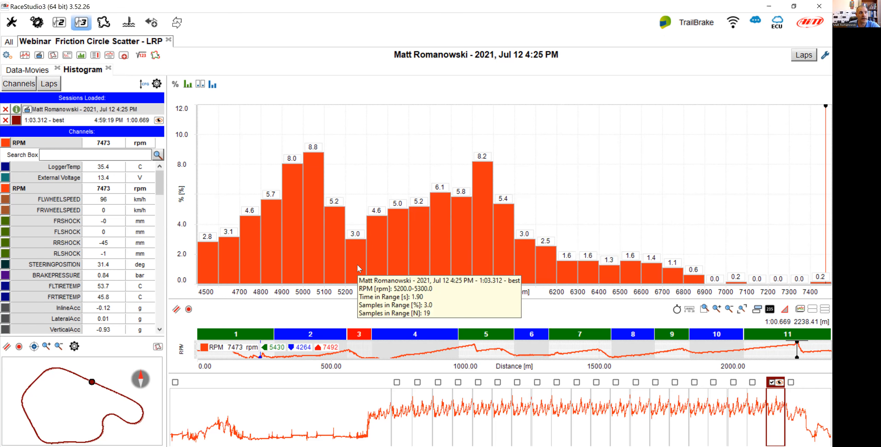
mouse_move(488, 190)
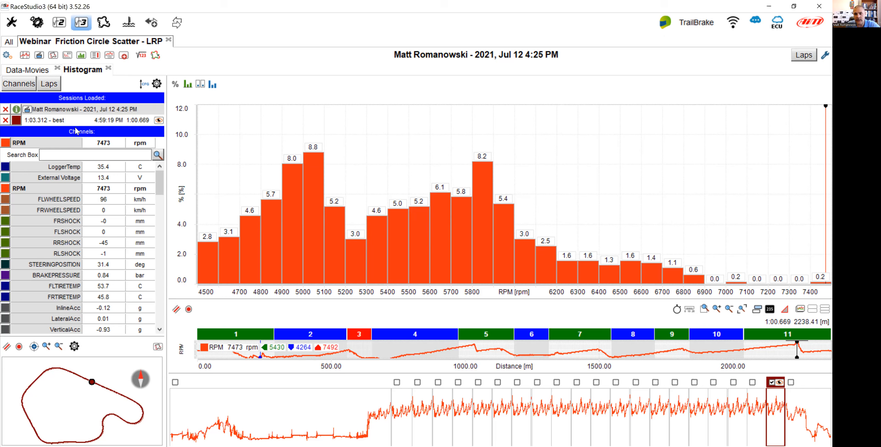
Remove the RPM channel from the histogram.
mouse_move(43, 143)
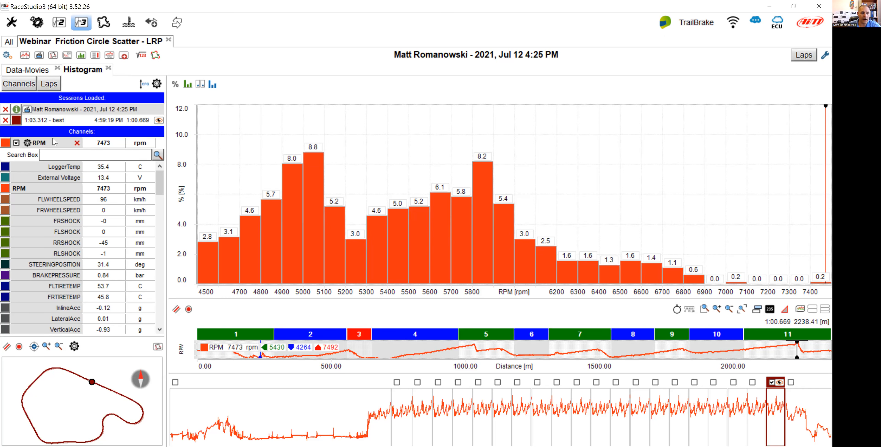
left_click(77, 143)
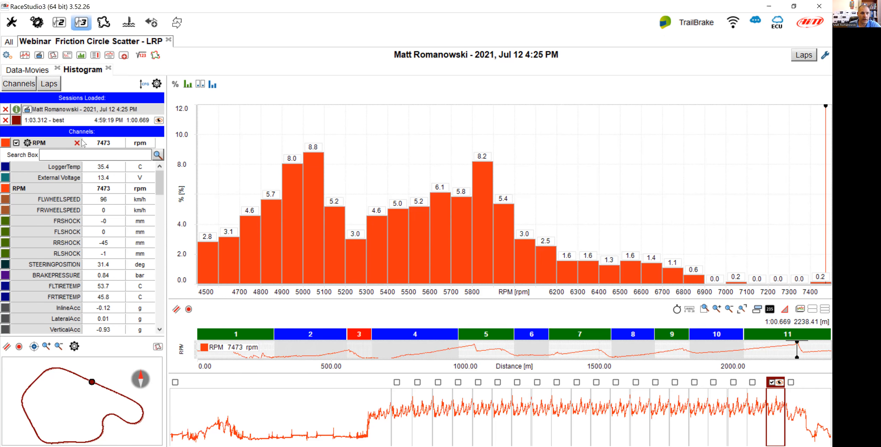
left_click(77, 143)
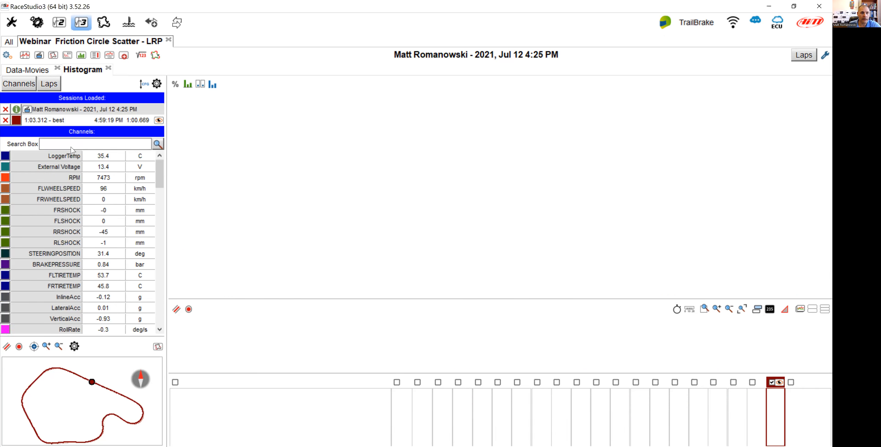
Search for the throttle channel and display THROTTLEPOSITION in the histogram.
type("thr")
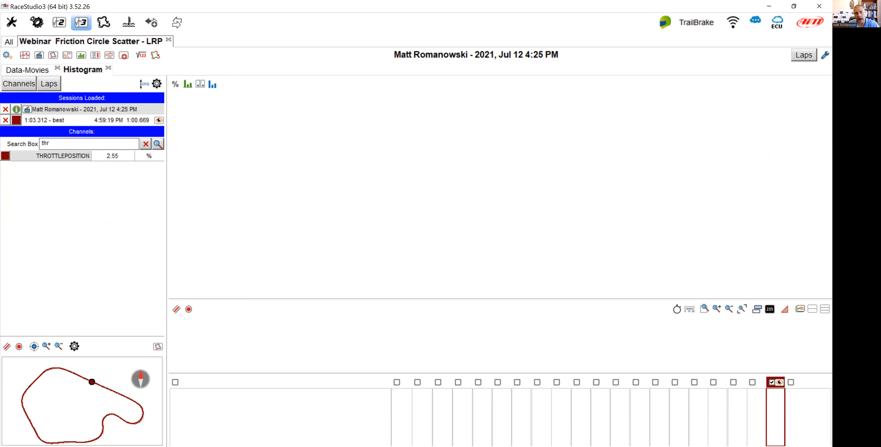
left_click(80, 156)
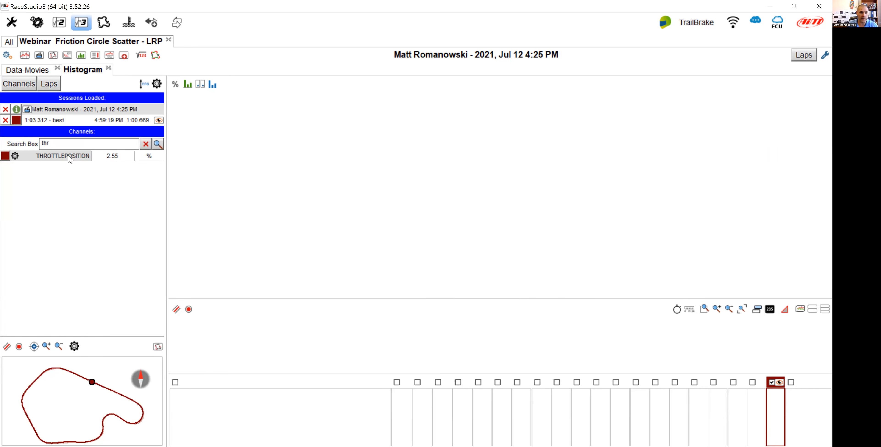
left_click(145, 155)
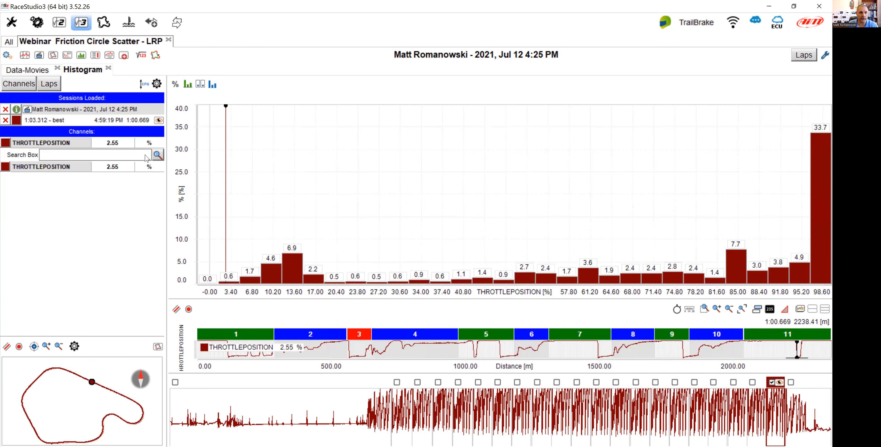
left_click_drag(160, 185, 168, 168)
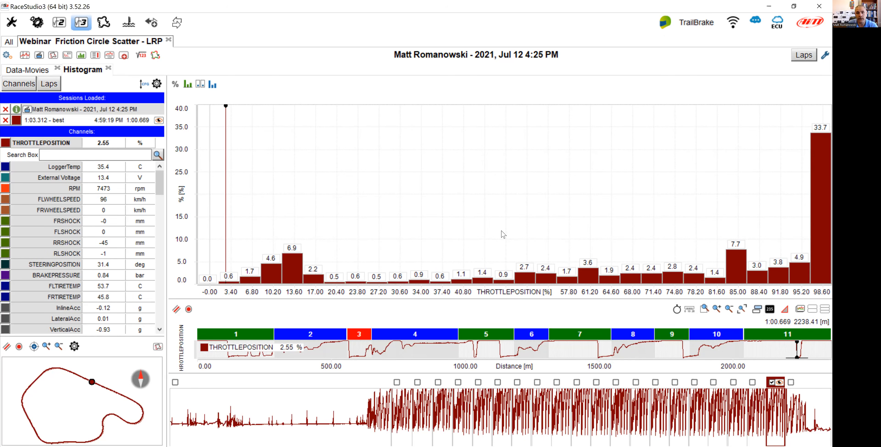
Set the histogram to be divided into 10 bars in the panel settings.
right_click(480, 195)
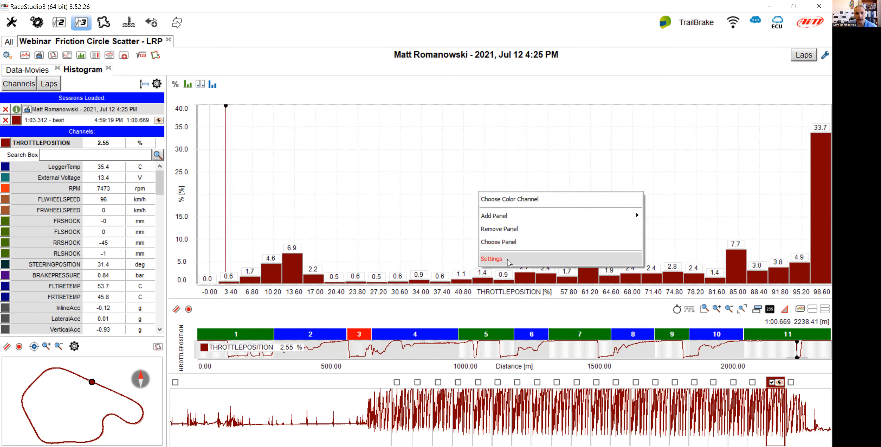
left_click(509, 262)
left_click(244, 241)
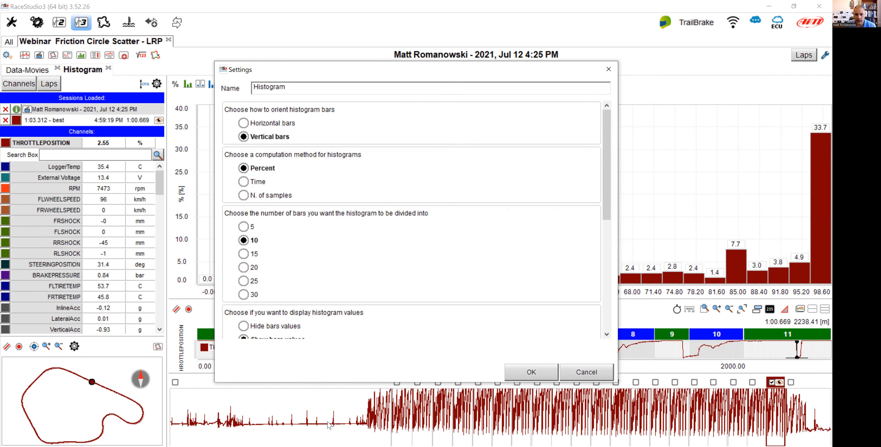
left_click(513, 376)
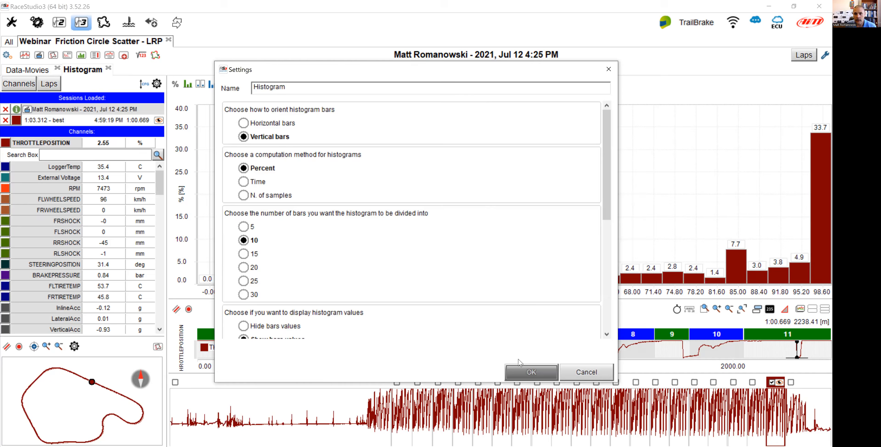
mouse_move(760, 242)
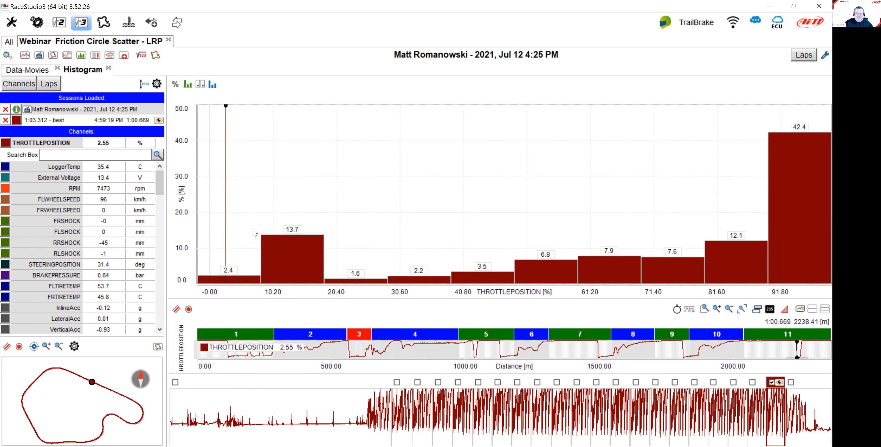
Give THROTTLEPOSITION a custom histogram scale with minimum 0 and step 10 in the channel settings.
left_click(28, 143)
left_click_drag(452, 291, 447, 293)
type("0")
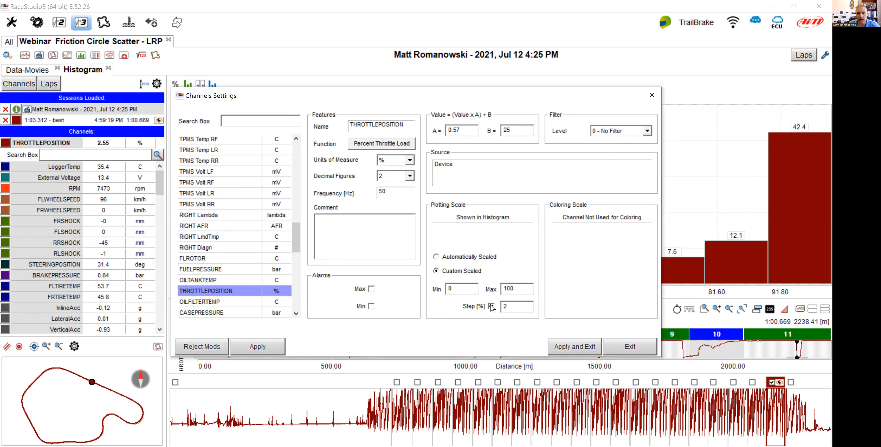
left_click_drag(514, 307, 497, 312)
type("10")
left_click(568, 347)
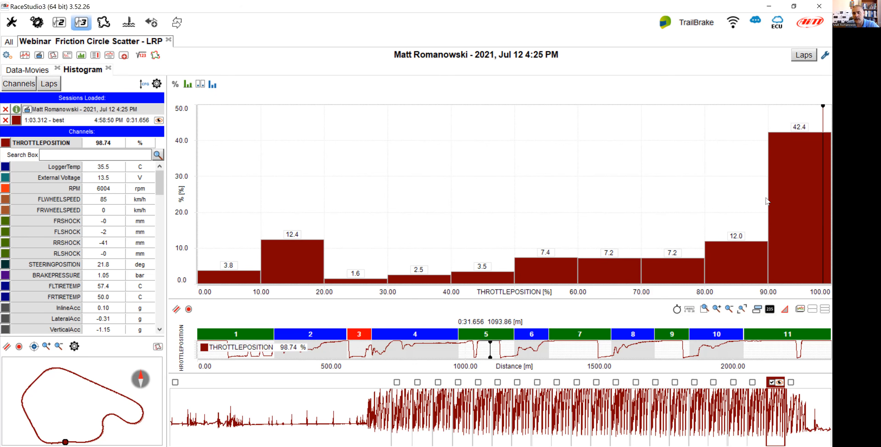
Save the current profile under the new name Webinar Histogram.
mouse_move(818, 249)
mouse_move(794, 188)
left_click(7, 56)
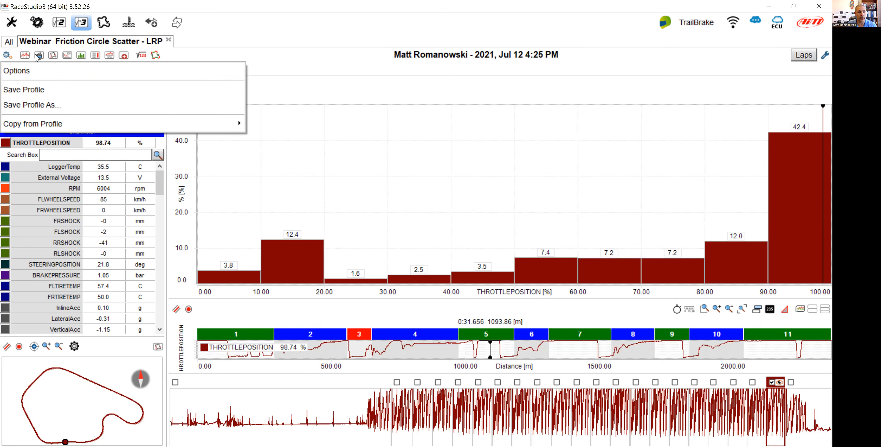
left_click(21, 108)
type("Webinar Histogram")
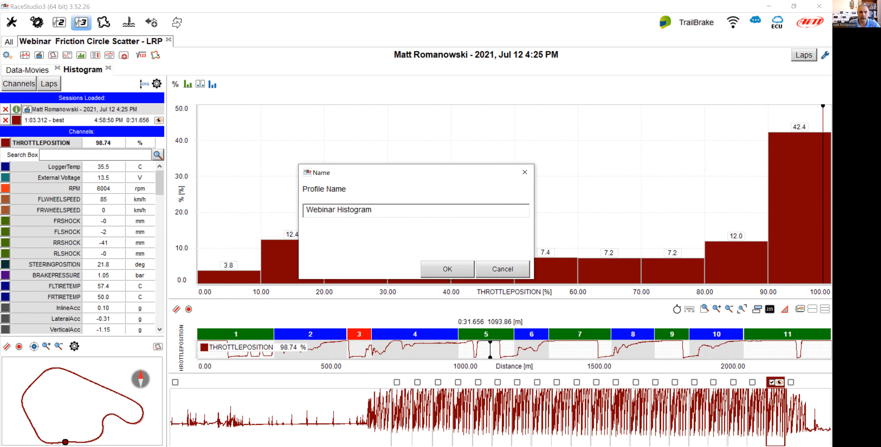
left_click(444, 271)
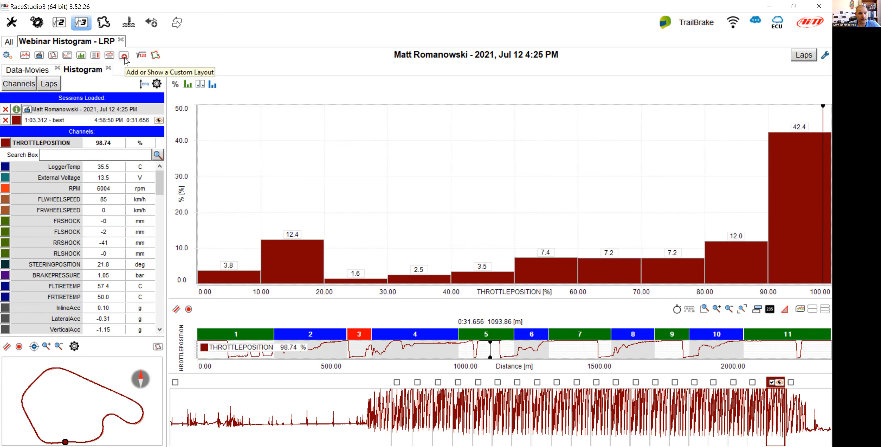
Add a new custom layout named Gear Histogram.
left_click(124, 58)
left_click_drag(376, 218, 323, 218)
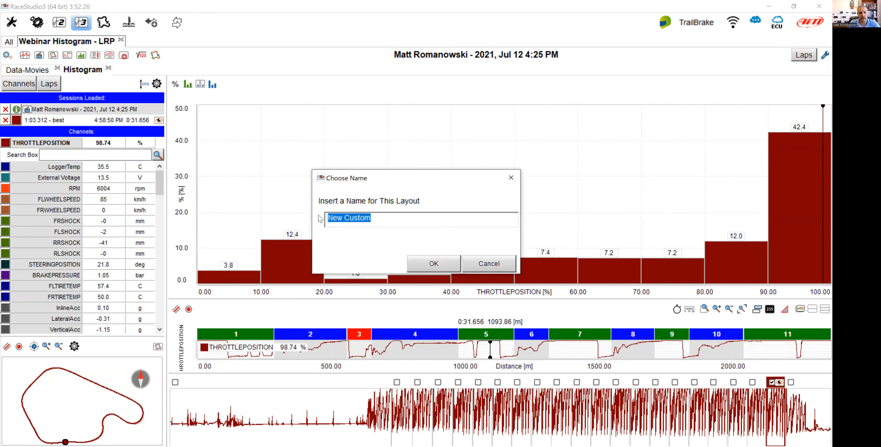
type("Gear Hi")
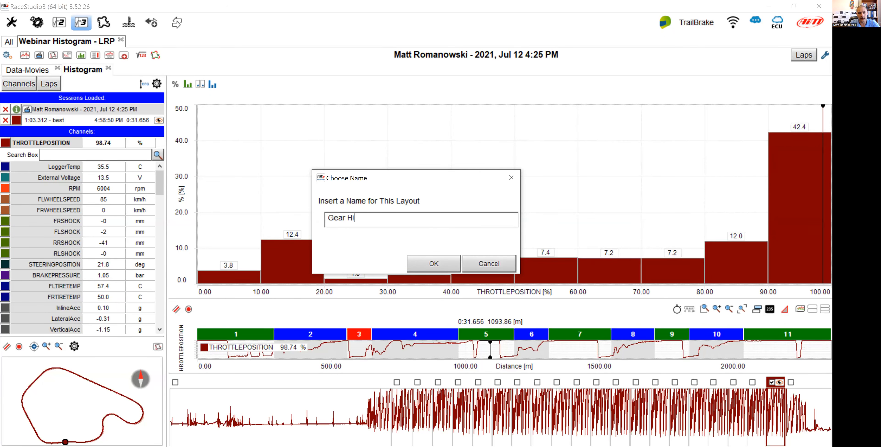
type("stogram")
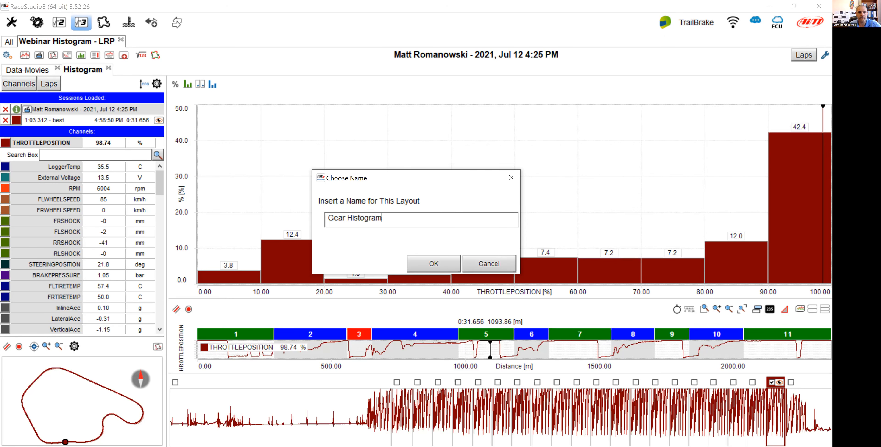
key("Return")
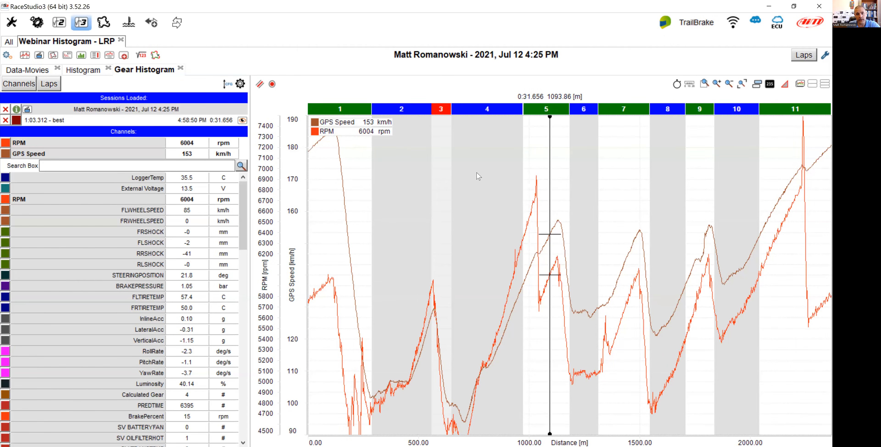
Change the new layout's panel to a Histogram and narrow the channel list.
right_click(406, 158)
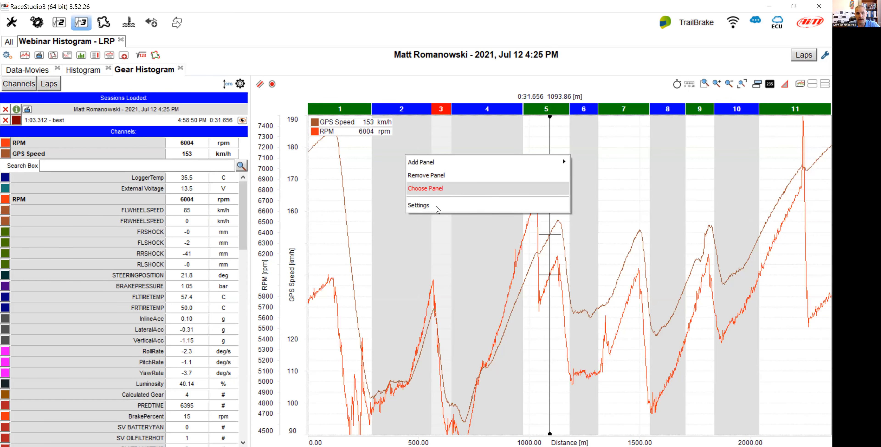
left_click(443, 189)
left_click(444, 315)
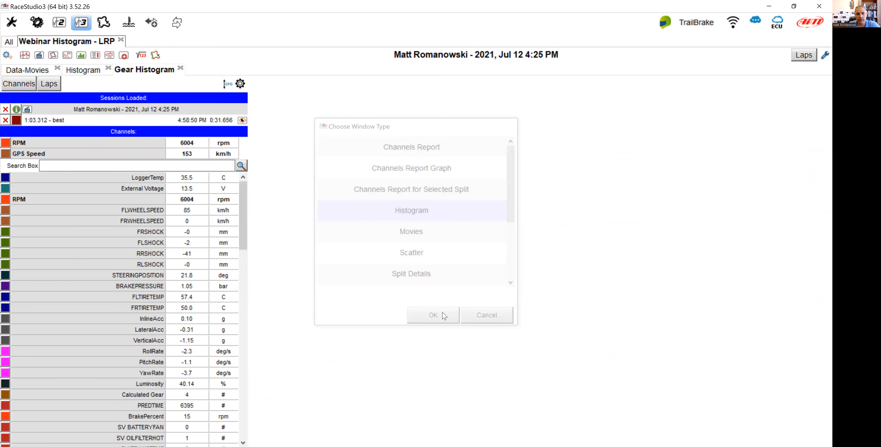
left_click_drag(251, 233, 186, 235)
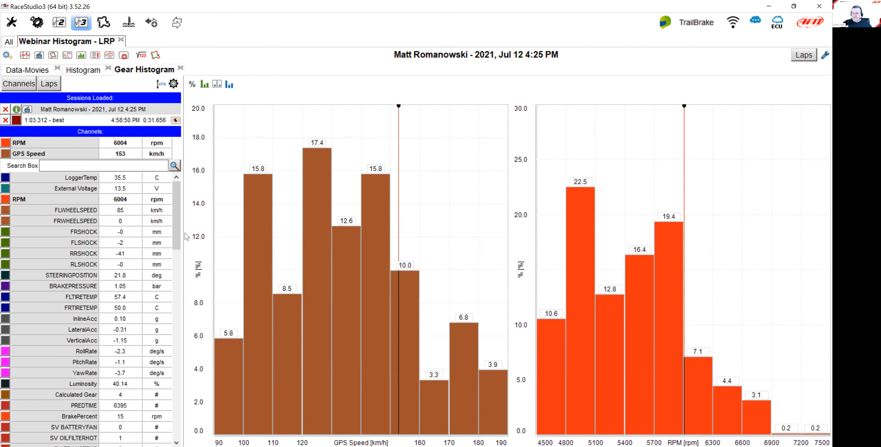
Switch the histogram panel to a Scatter panel.
right_click(424, 149)
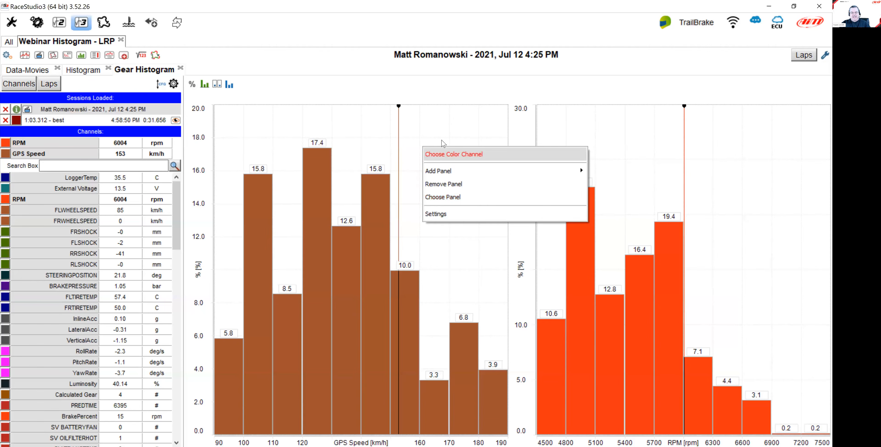
left_click(451, 197)
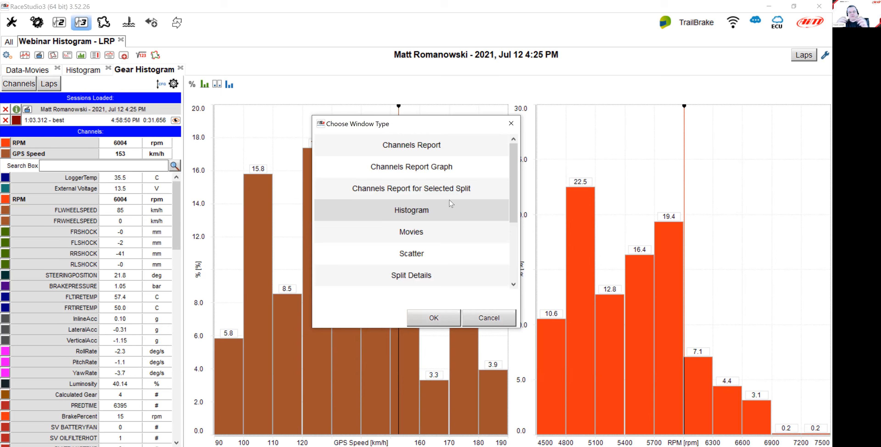
scroll(507, 213, "down", 3)
left_click_drag(508, 213, 510, 158)
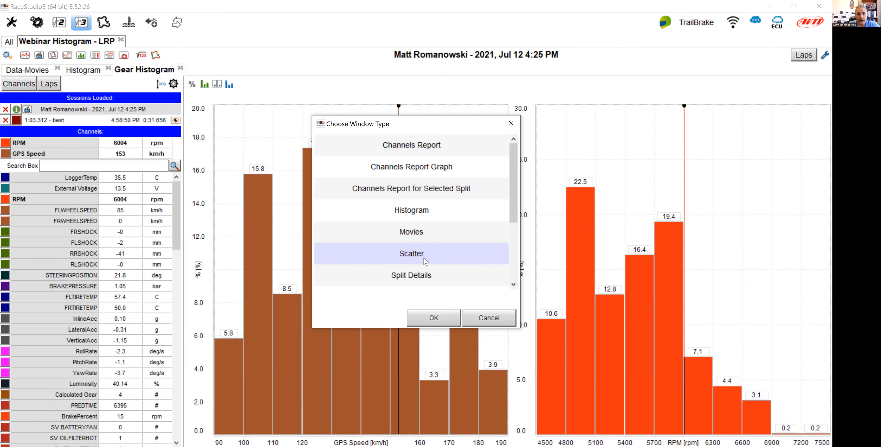
left_click(433, 316)
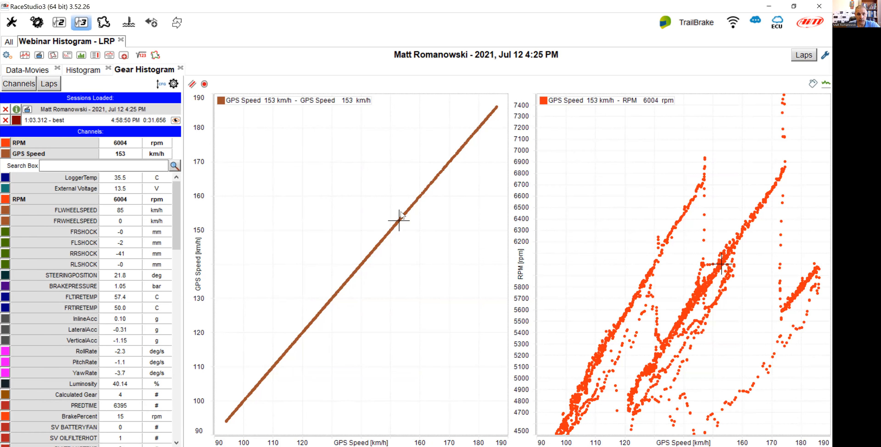
Switch the scatter panel back to a Histogram panel.
right_click(401, 215)
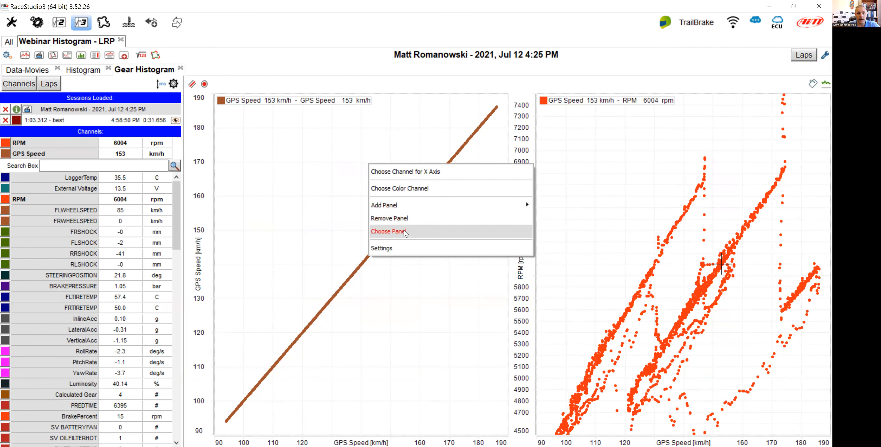
left_click(404, 231)
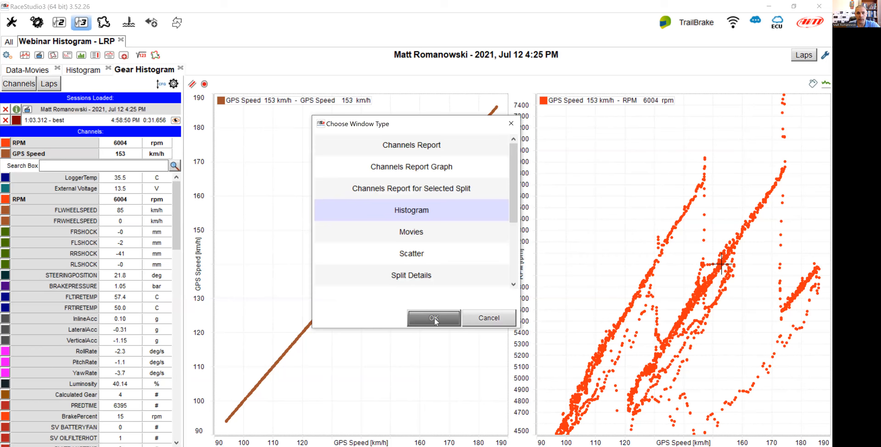
left_click(434, 318)
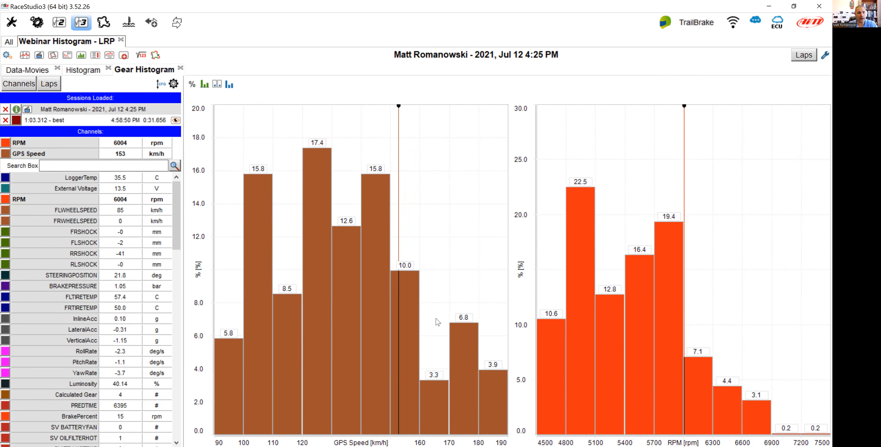
Remove the RPM and GPS Speed channels from the histogram and display the Calculated Gear channel instead.
mouse_move(69, 152)
left_click(94, 143)
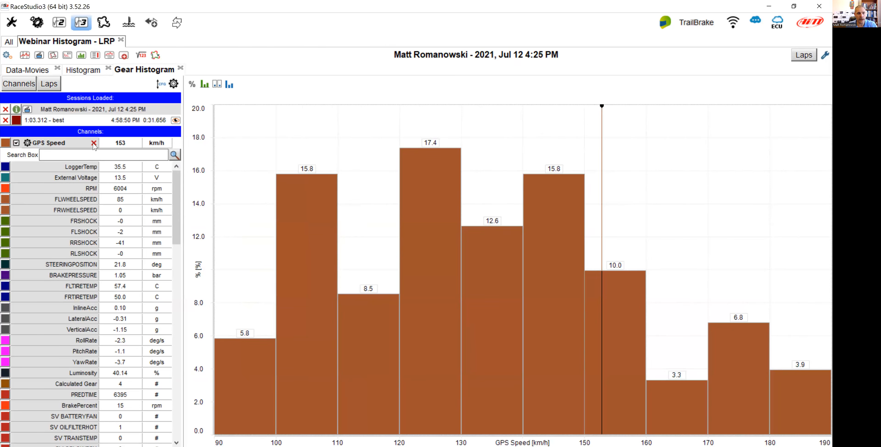
left_click(94, 143)
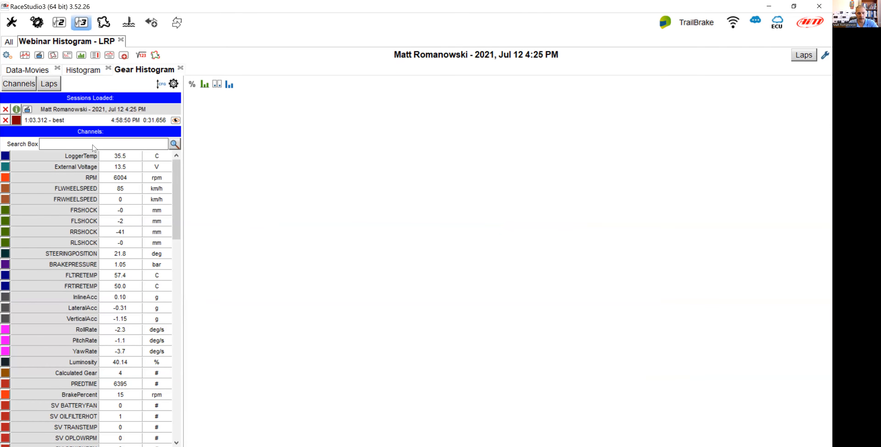
type("gear")
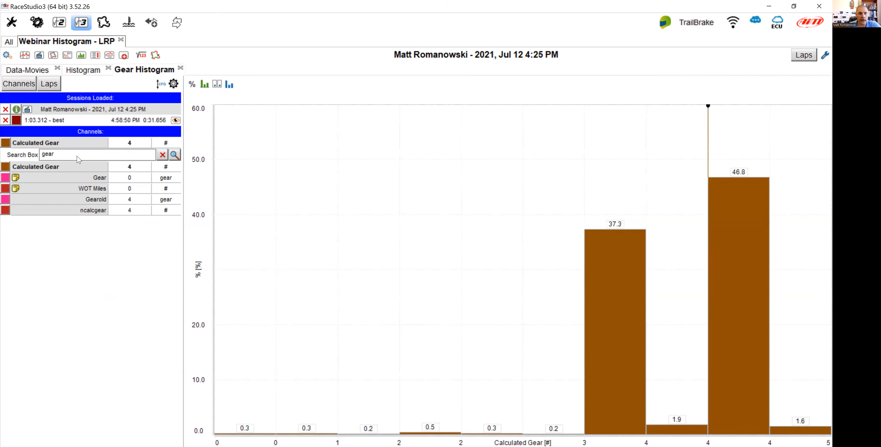
Set the Calculated Gear channel's custom plotting scale step to 1.
mouse_move(603, 285)
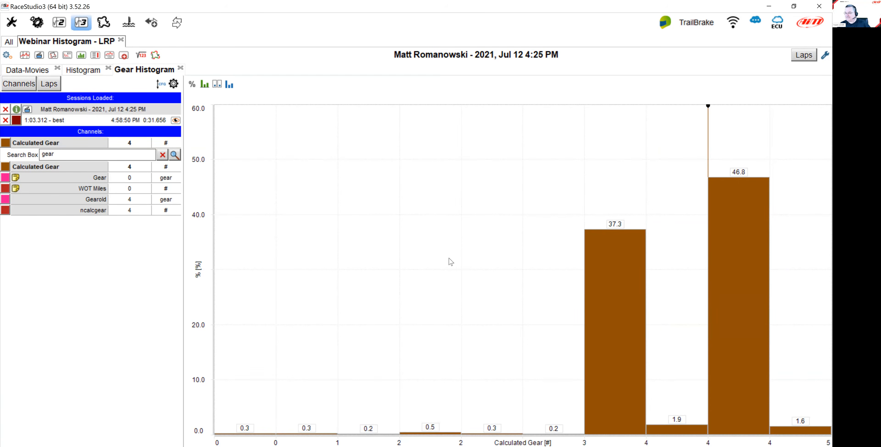
mouse_move(27, 142)
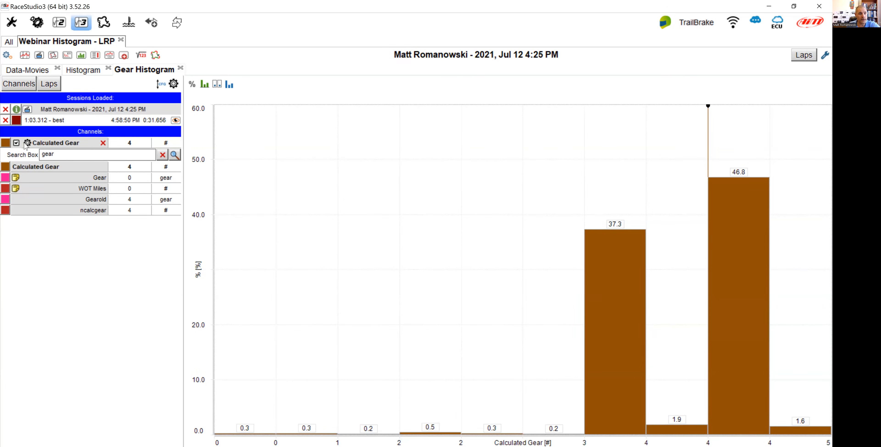
left_click(29, 143)
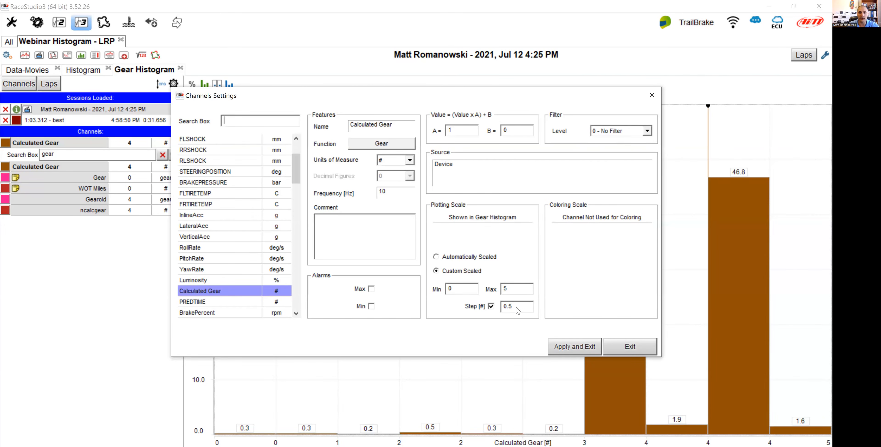
left_click_drag(518, 310, 506, 314)
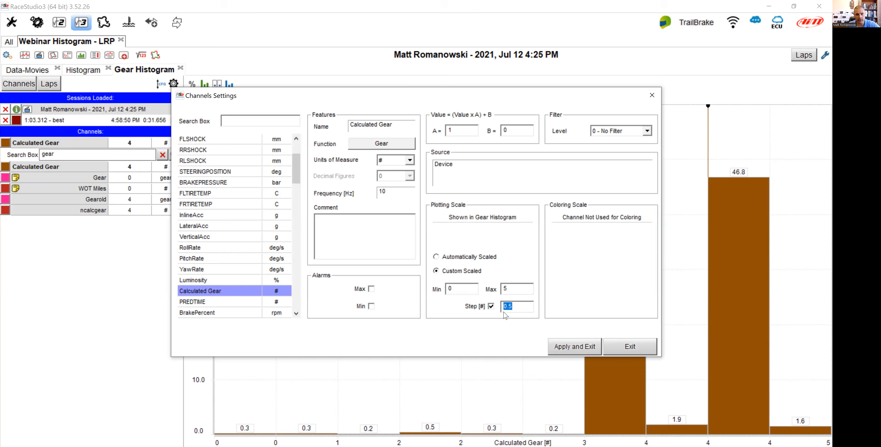
type("1")
left_click(584, 347)
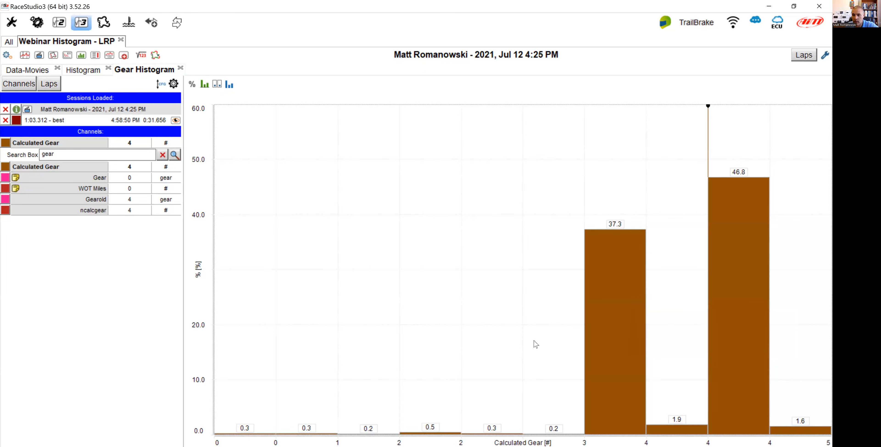
Set the histogram to be divided into 5 bars.
mouse_move(600, 361)
right_click(378, 120)
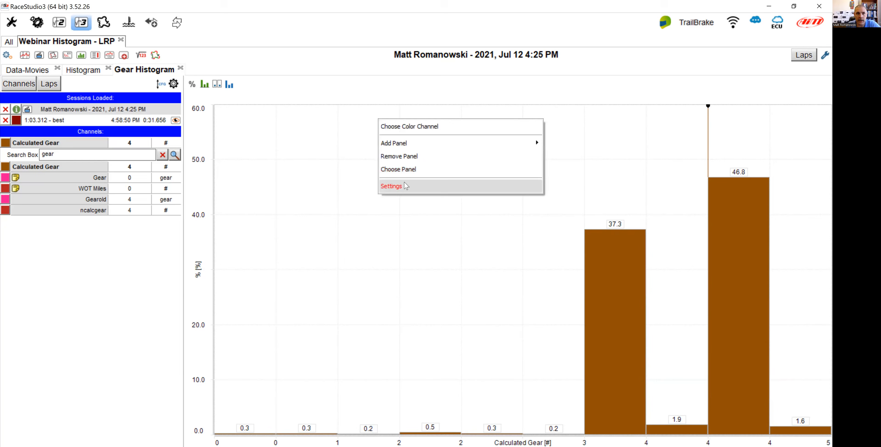
left_click(406, 186)
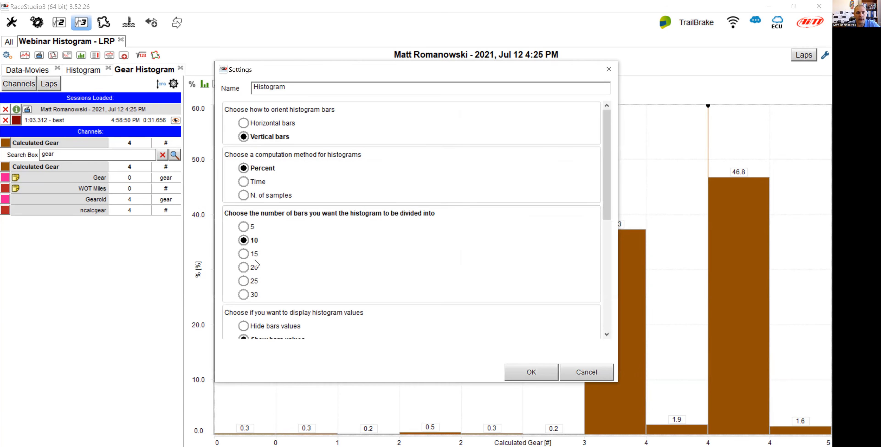
left_click(245, 227)
left_click(539, 369)
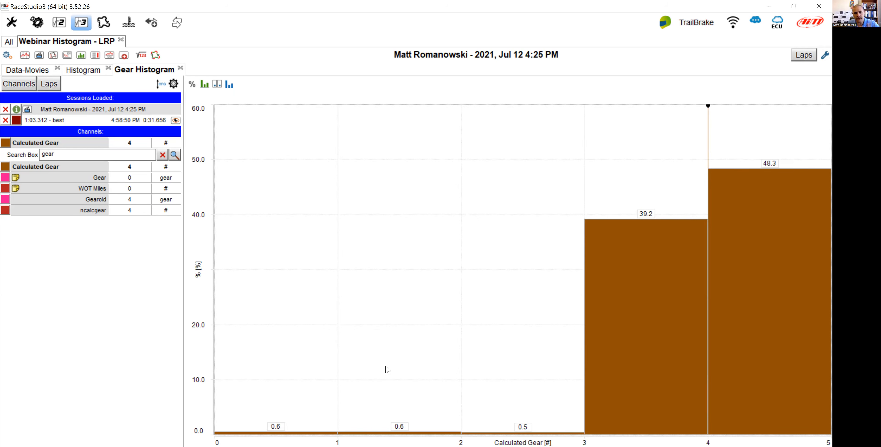
Add a Time-Distance panel below the gear histogram.
right_click(399, 231)
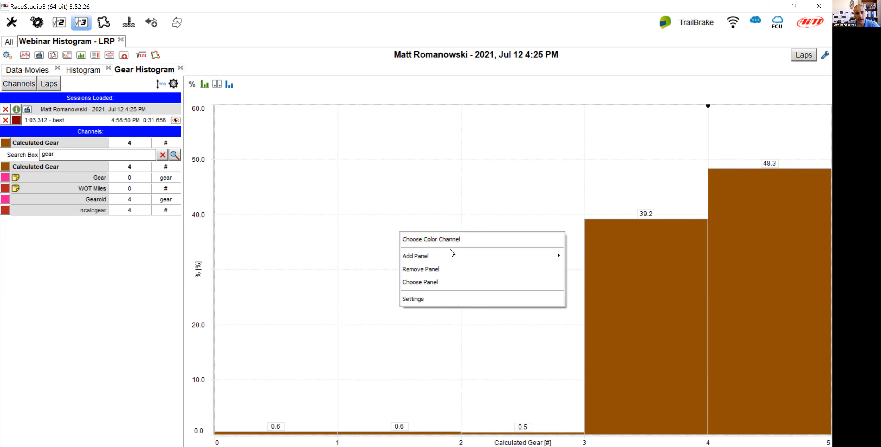
mouse_move(558, 259)
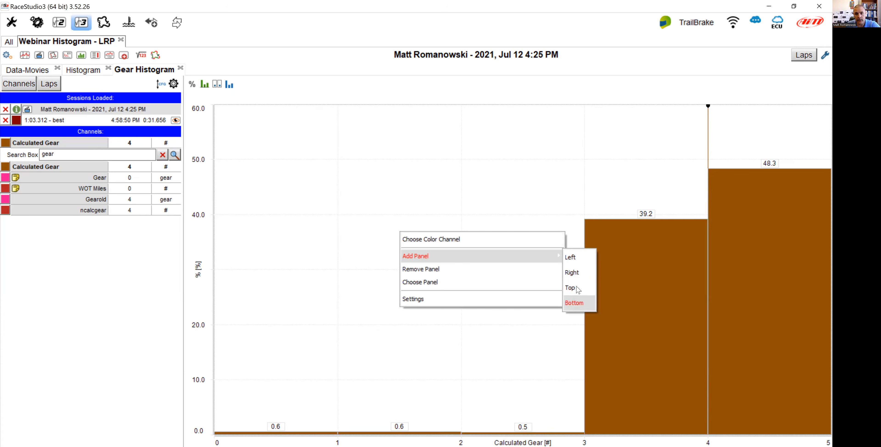
left_click(580, 305)
left_click(530, 347)
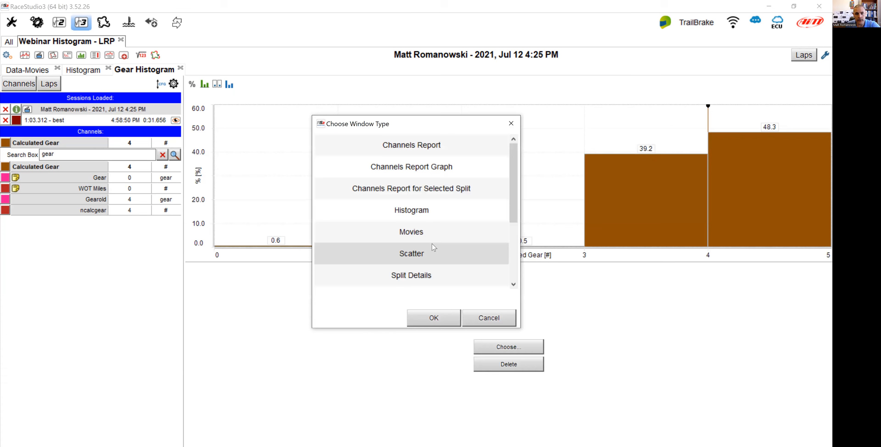
scroll(425, 226, "down", 2)
scroll(426, 226, "down", 1)
left_click(434, 255)
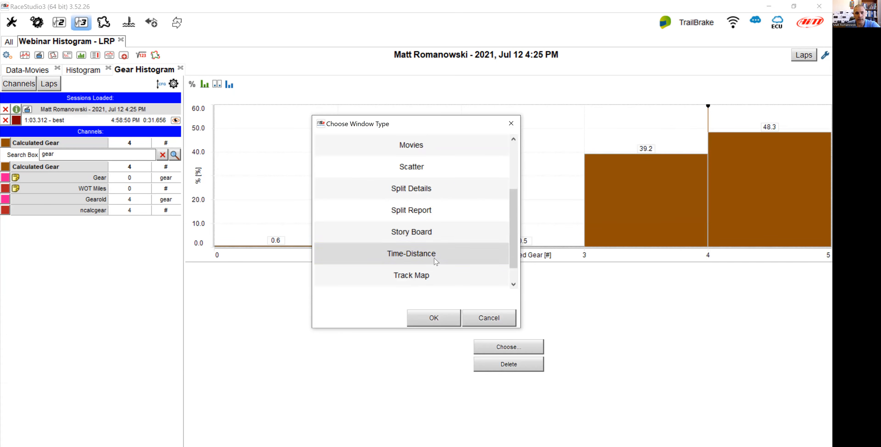
left_click(448, 318)
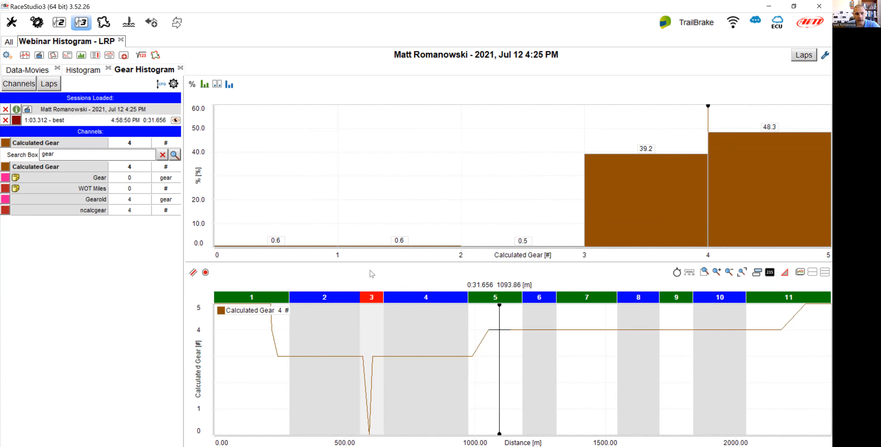
Shrink the Time-Distance panel and place the cursor at the gear drop in split 3.
left_click_drag(374, 261, 373, 361)
left_click(369, 420)
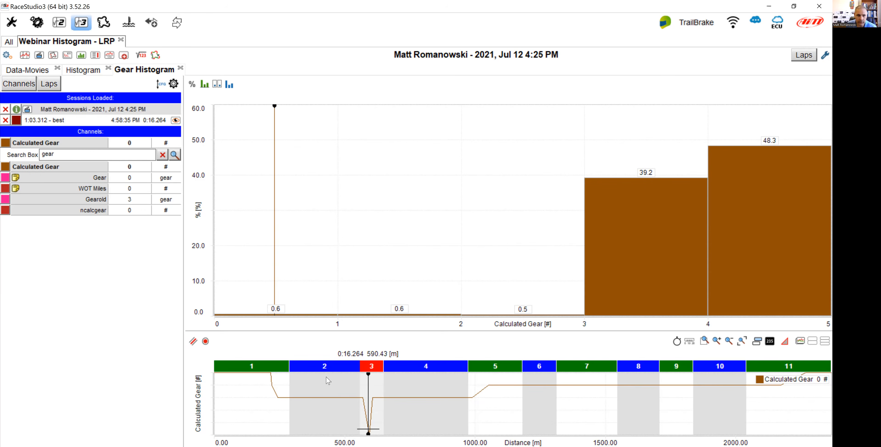
Add a Track Map panel below the channel list.
right_click(88, 236)
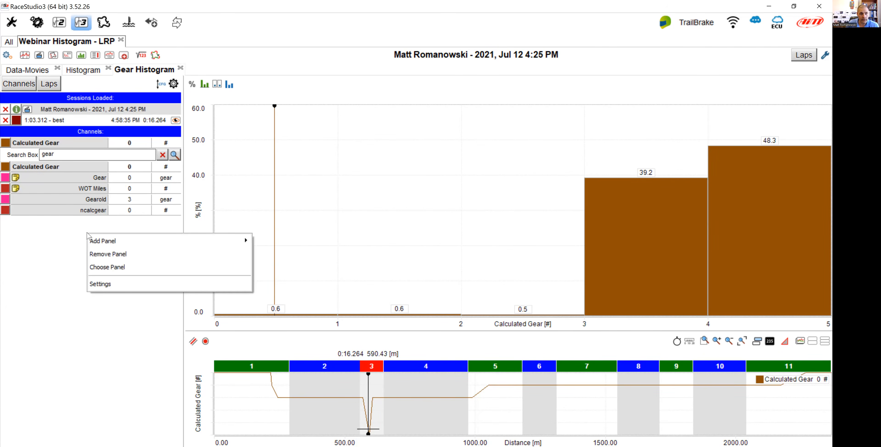
mouse_move(130, 244)
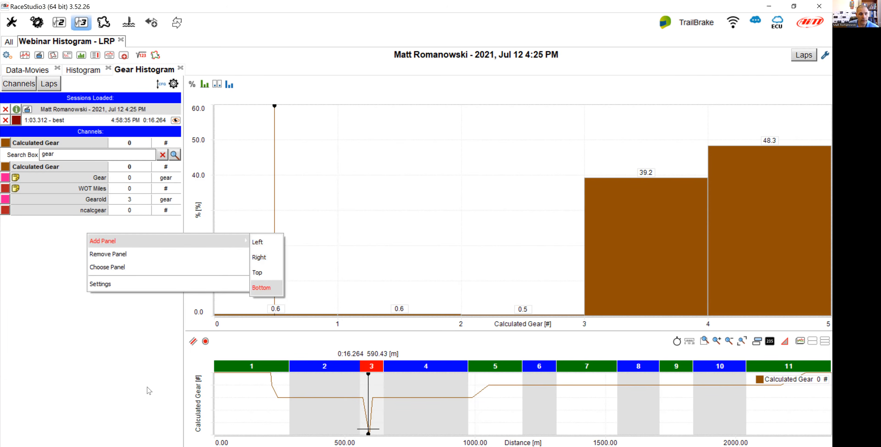
left_click(99, 347)
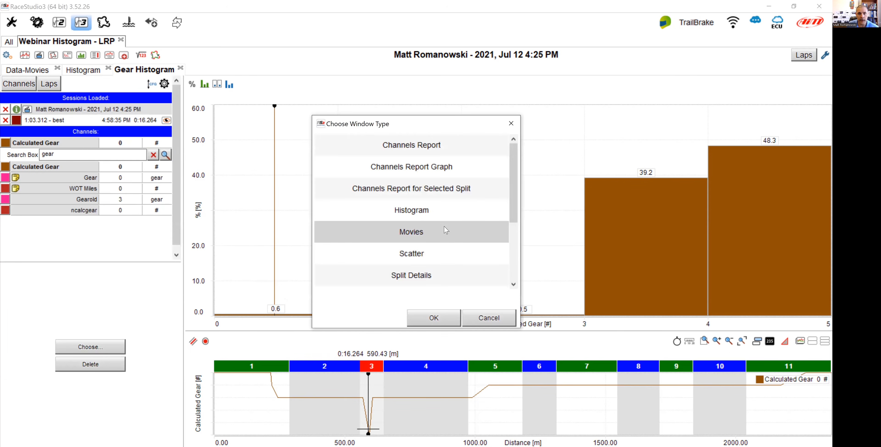
scroll(438, 260, "down", 4)
left_click(437, 274)
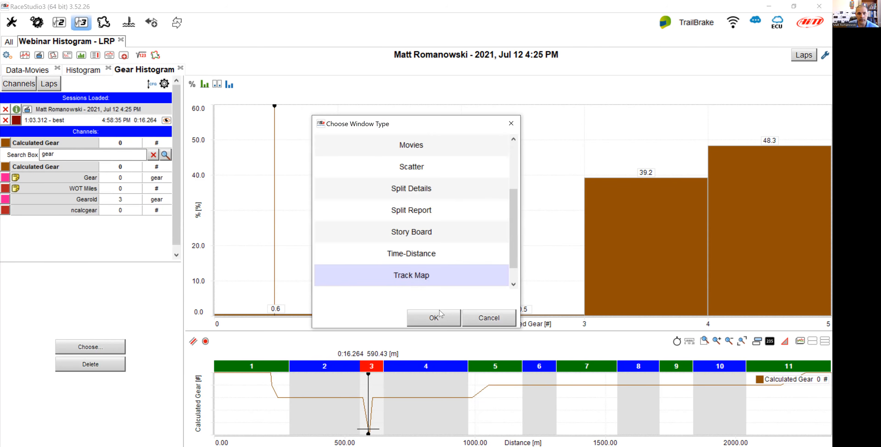
left_click(442, 318)
mouse_move(369, 415)
left_mouse_down()
mouse_move(377, 409)
mouse_move(369, 419)
left_mouse_up()
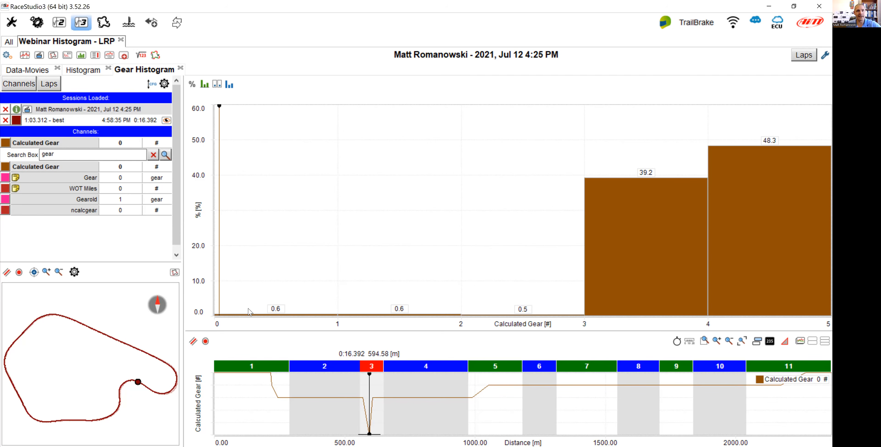
scroll(340, 268, "down", 1)
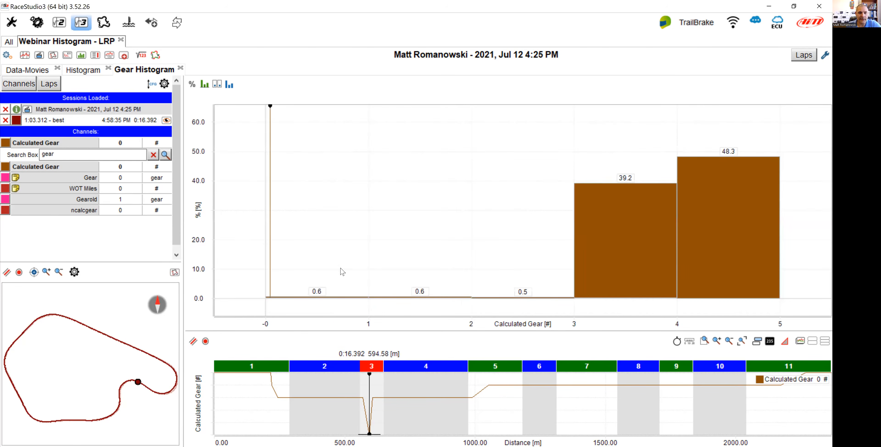
scroll(341, 268, "up", 1)
scroll(205, 225, "down", 1)
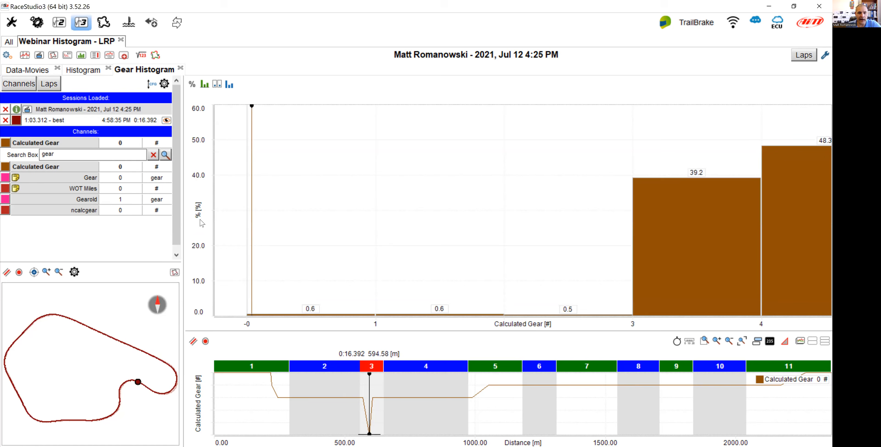
scroll(386, 329, "down", 1)
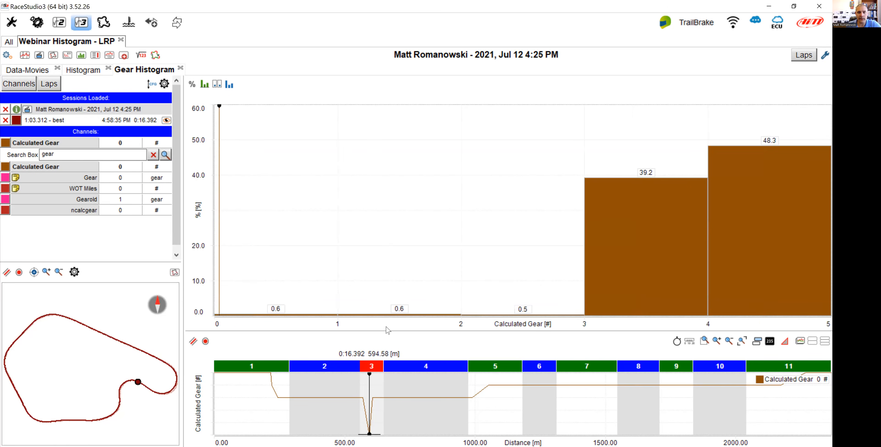
Save the profile.
left_click(91, 71)
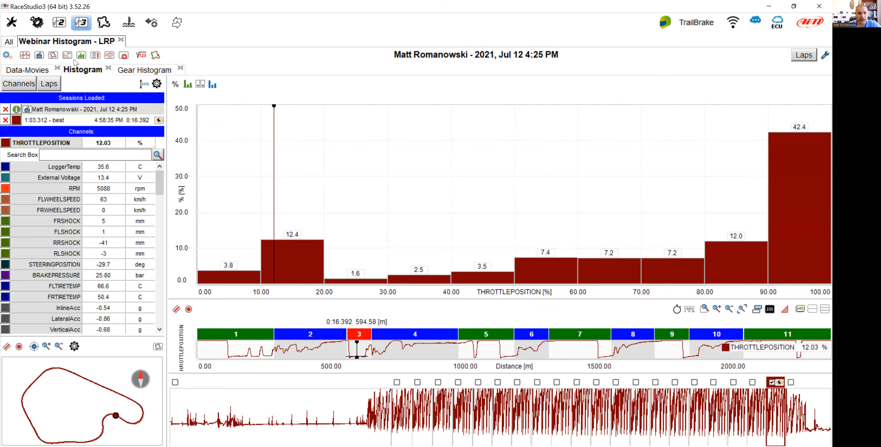
left_click(143, 70)
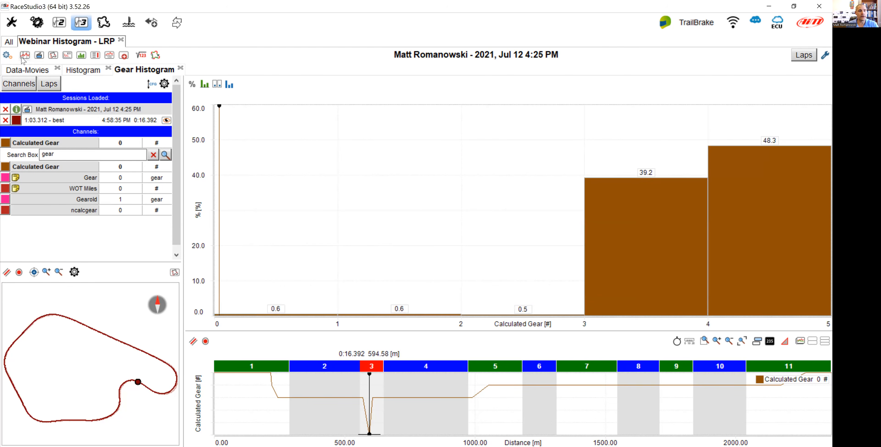
left_click(7, 55)
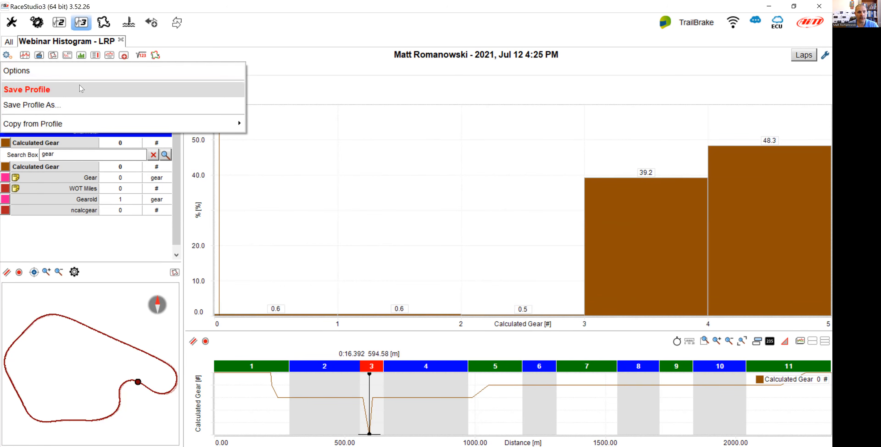
left_click(81, 89)
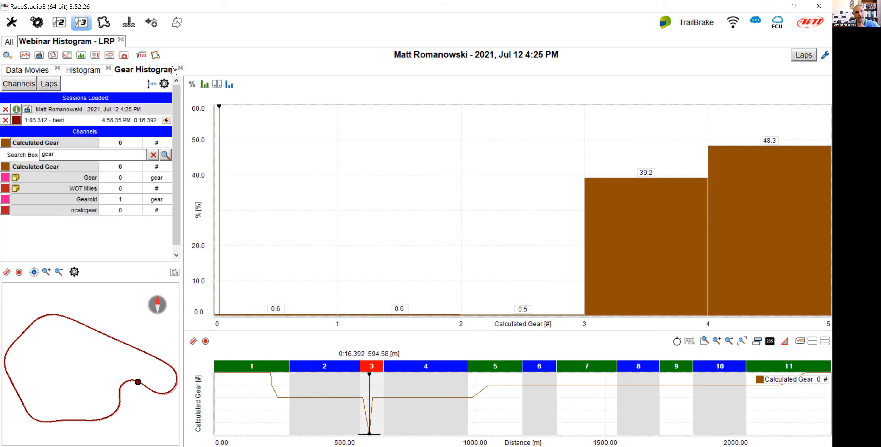
Add a new custom layout named GForce Histogram.
left_click(145, 70)
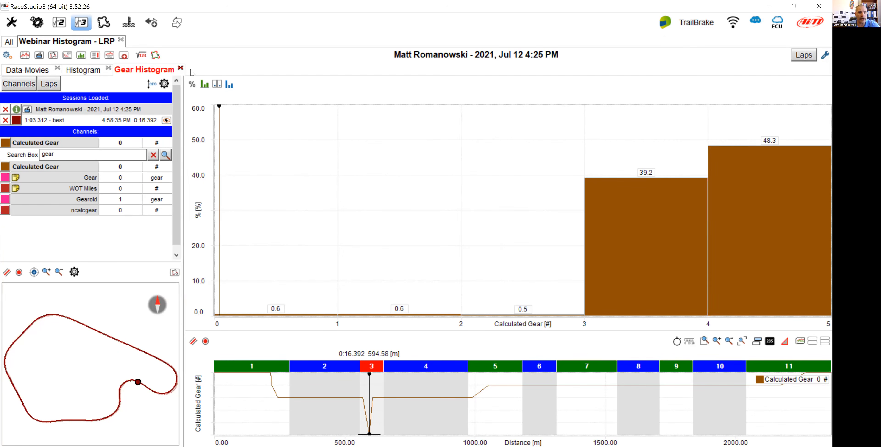
left_click(125, 56)
left_click(142, 71)
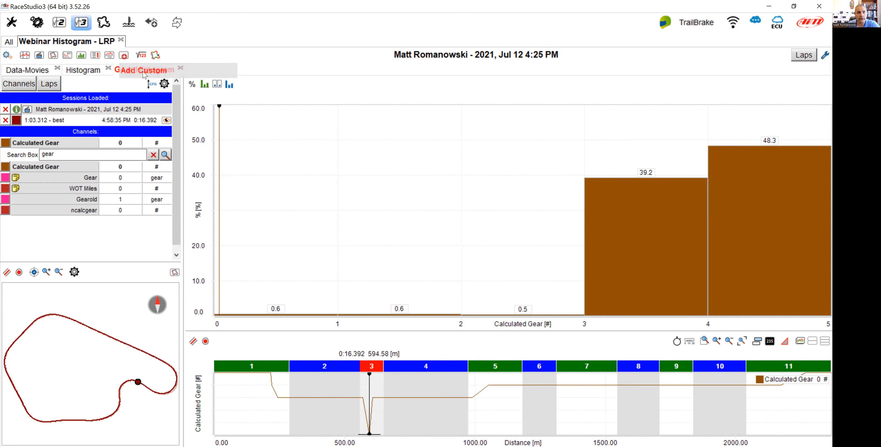
left_click_drag(371, 218, 318, 219)
type("G")
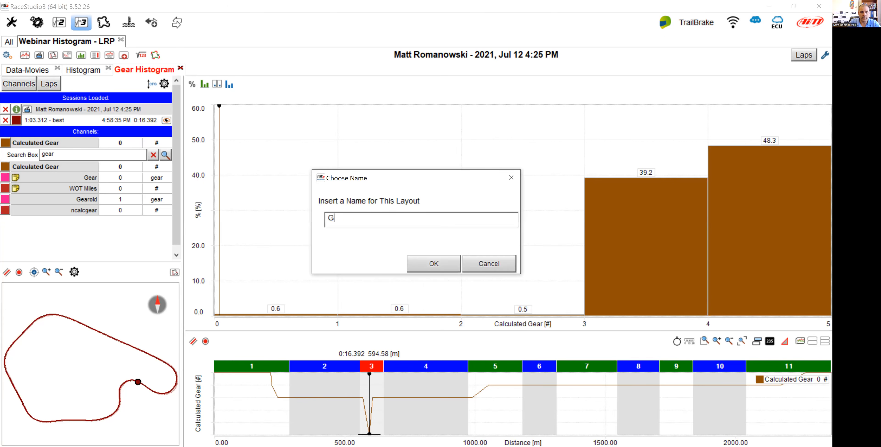
type("Force Histogra")
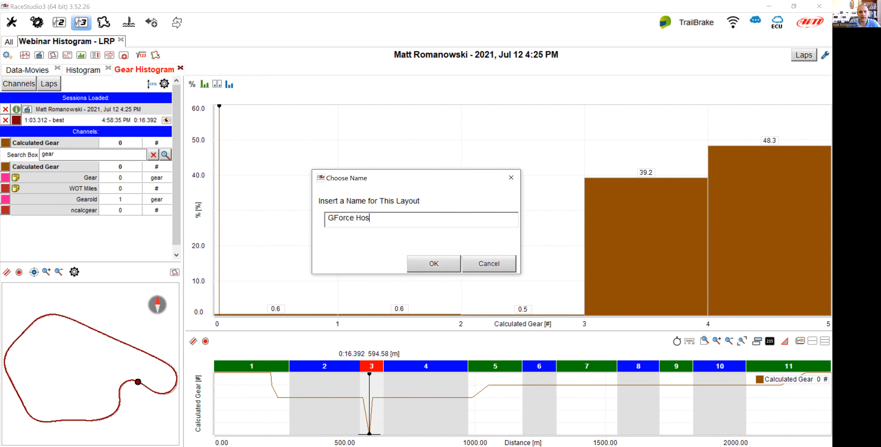
type("m")
key("Return")
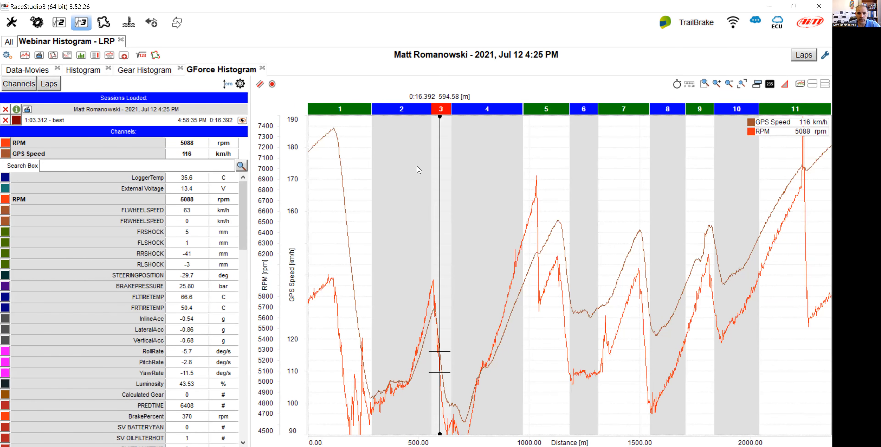
Replace the Time-Distance panel in the GForce Histogram layout with a Histogram panel.
right_click(407, 171)
left_click(442, 204)
scroll(437, 258, "down", 5)
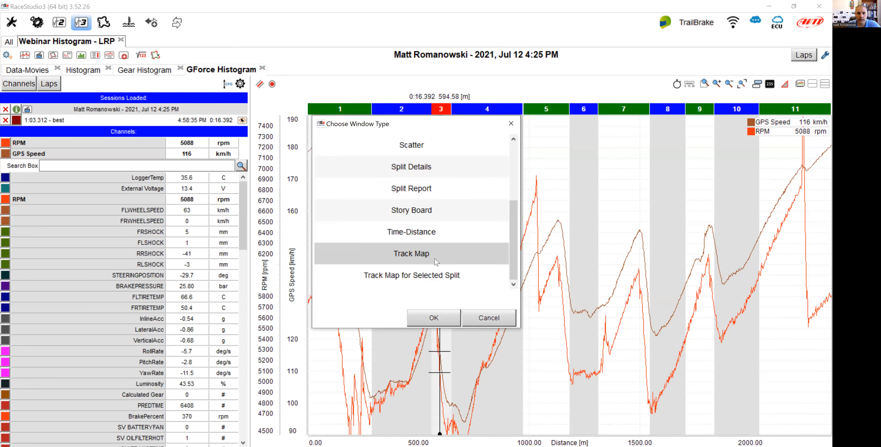
scroll(438, 263, "up", 3)
left_click(447, 317)
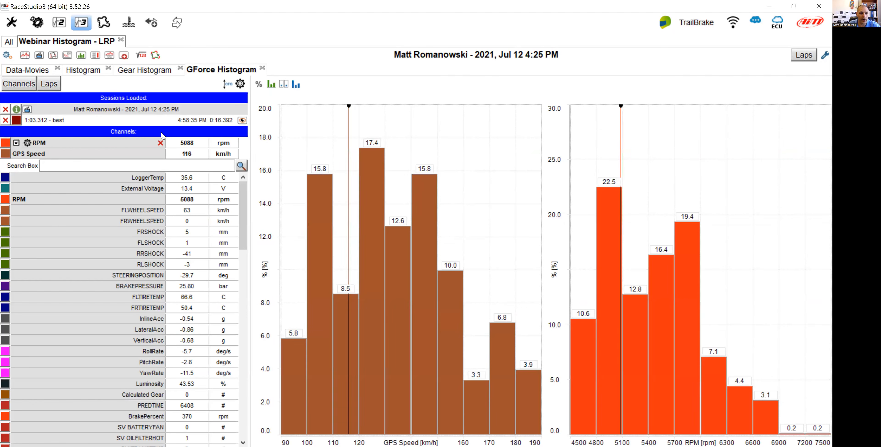
Remove the RPM and GPS Speed channels and add GPS LatAcc and GPS LonAcc from a search for gps.
left_click(160, 143)
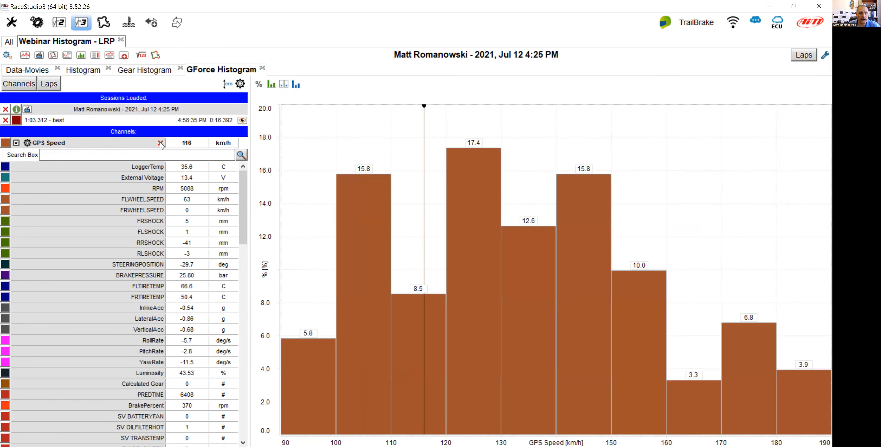
left_click(160, 143)
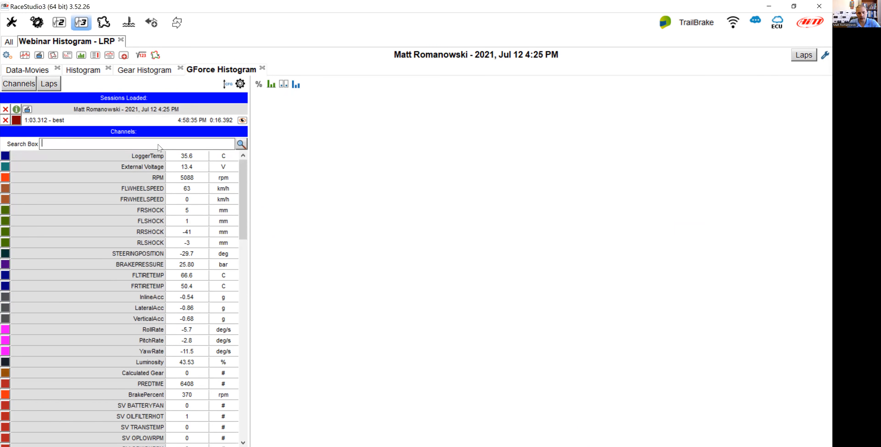
type("gps")
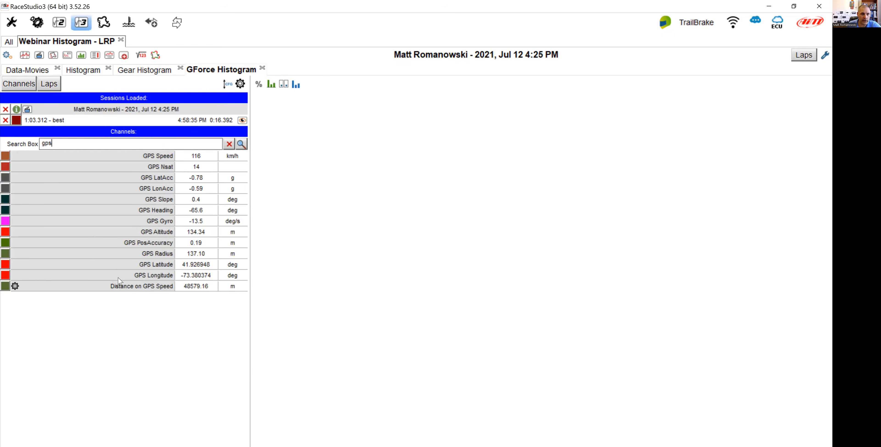
left_click(137, 177)
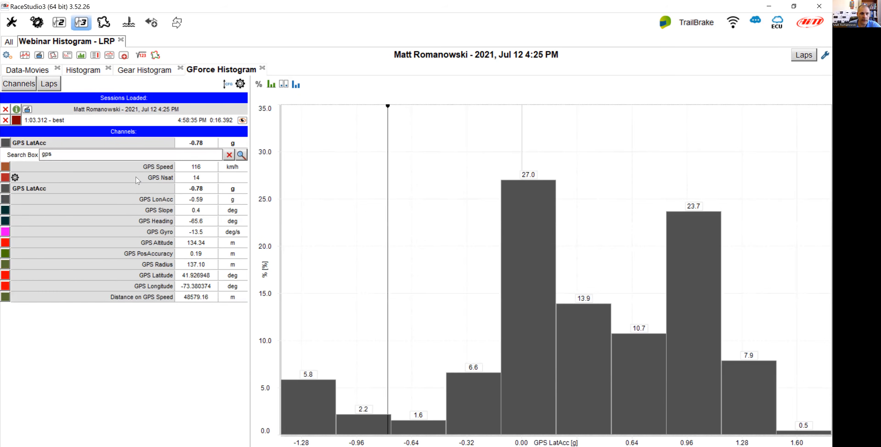
left_click(128, 198)
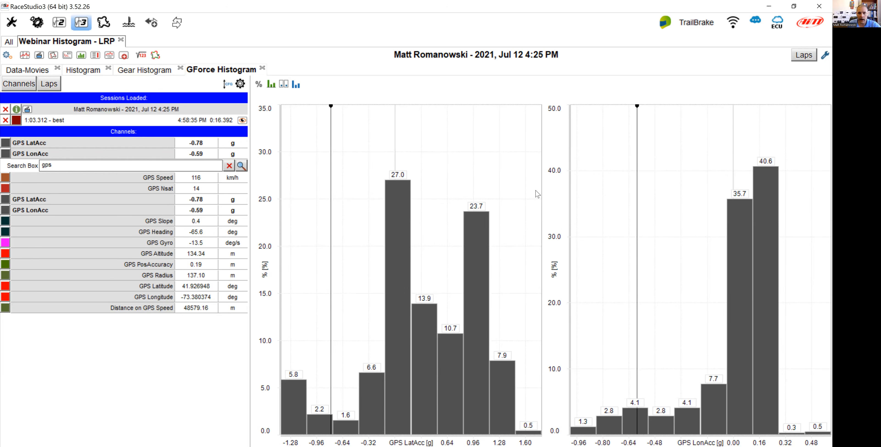
Change the GPS LonAcc channel colour to red.
mouse_move(114, 152)
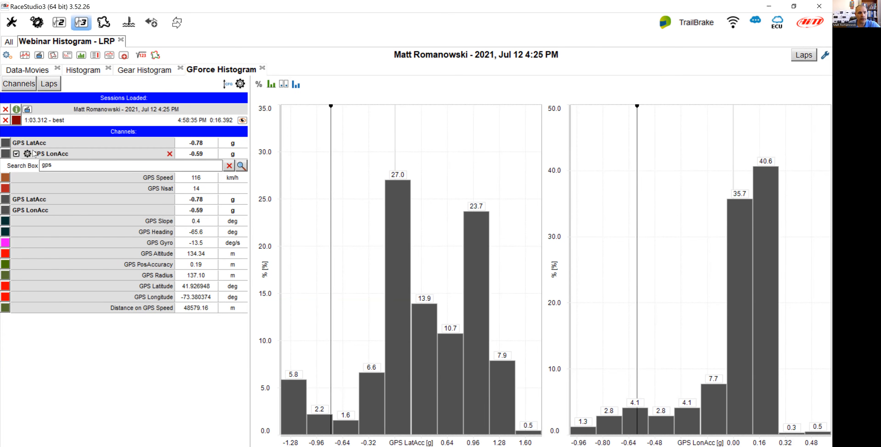
left_click(6, 155)
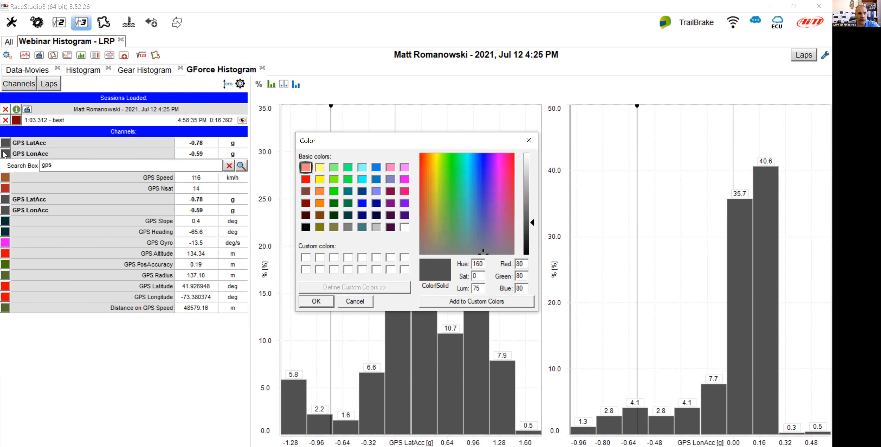
left_click(306, 179)
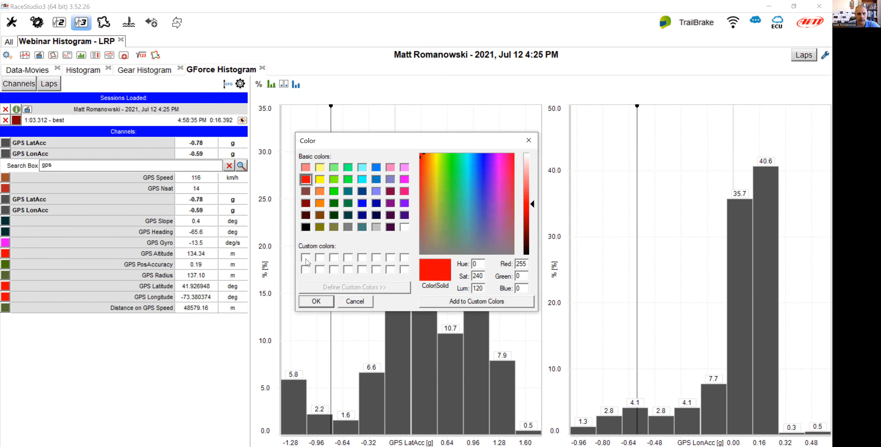
left_click(317, 301)
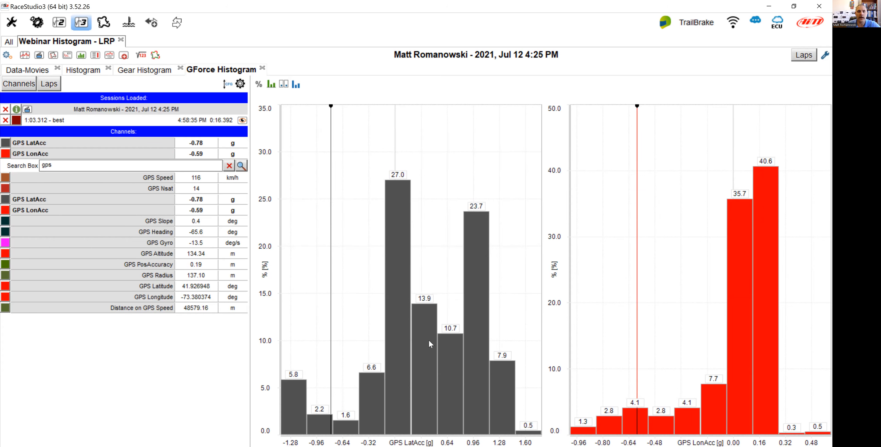
Switch the histogram computation method from percent to Time.
mouse_move(429, 341)
mouse_move(7, 145)
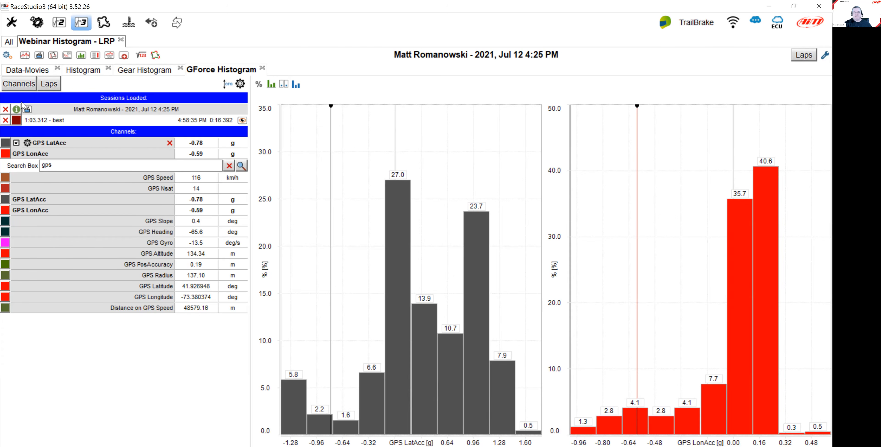
left_click(259, 84)
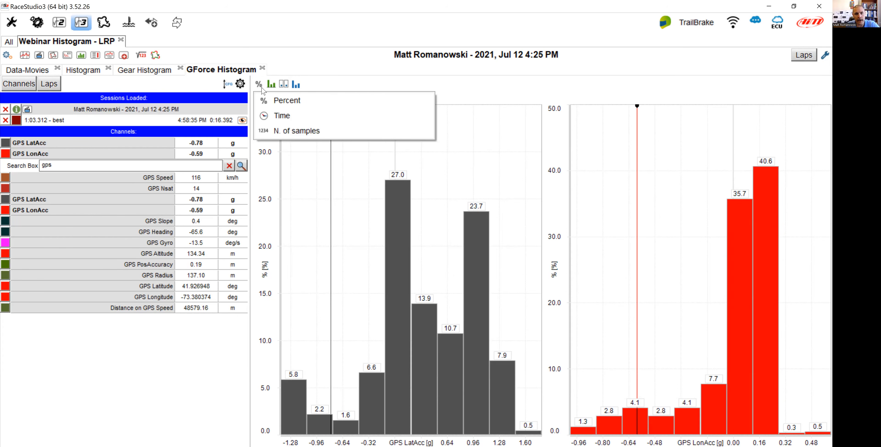
left_click(281, 116)
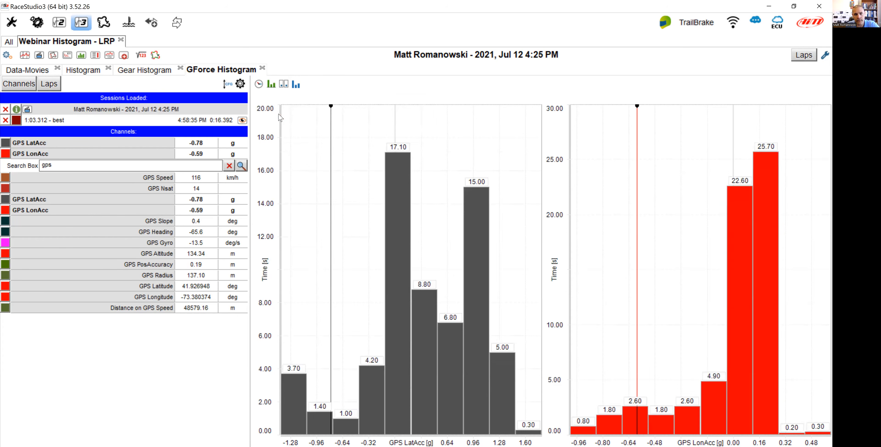
Switch the histogram display from bars to lines.
left_click(284, 83)
left_click(271, 84)
left_click(271, 84)
left_click(310, 116)
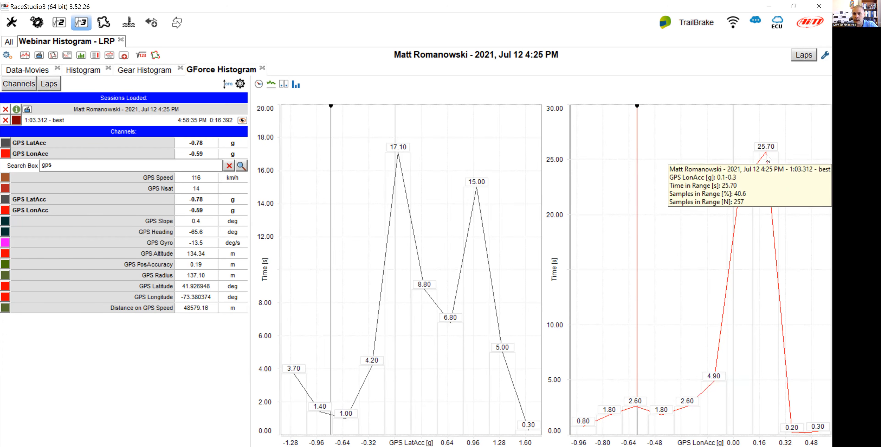
mouse_move(747, 191)
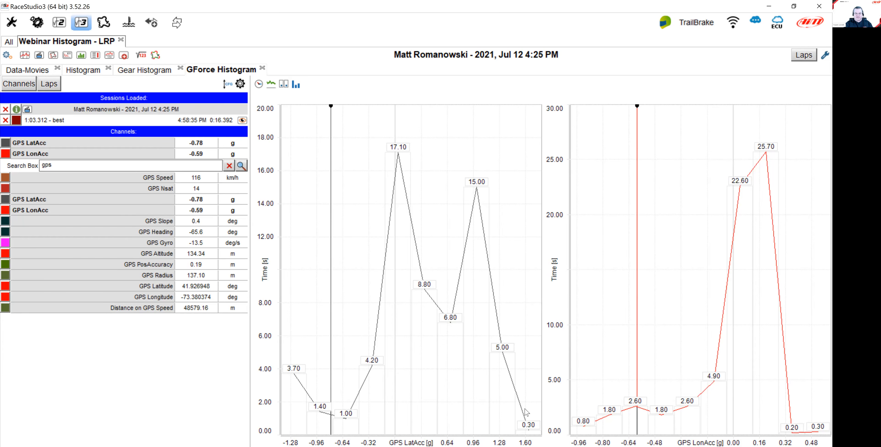
Set the GPS LatAcc custom plotting scale to a minimum of -2 and maximum of 2 g.
mouse_move(46, 144)
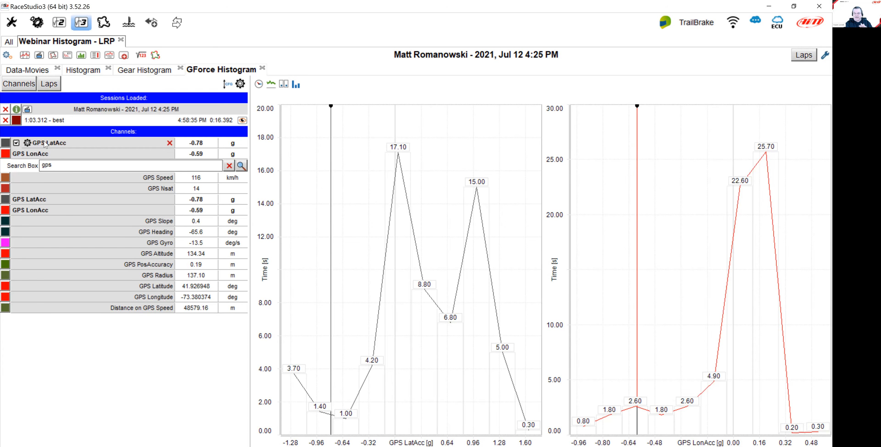
left_click(27, 144)
left_click_drag(460, 289, 447, 290)
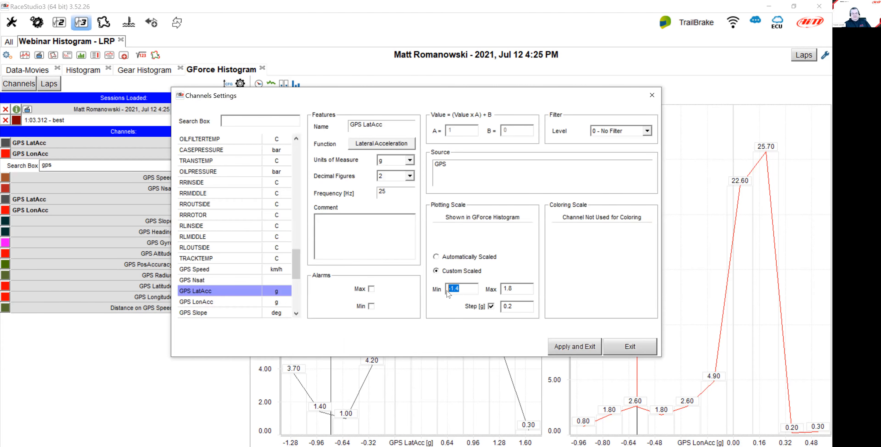
type("-2")
key("Tab")
type("2")
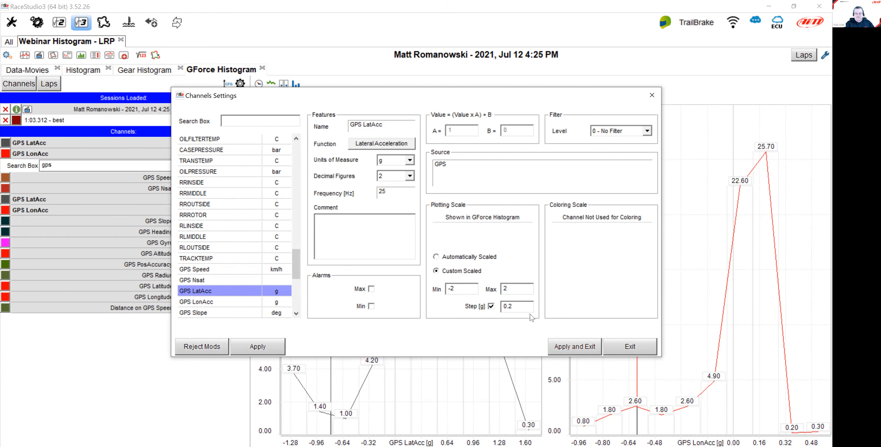
left_click(568, 346)
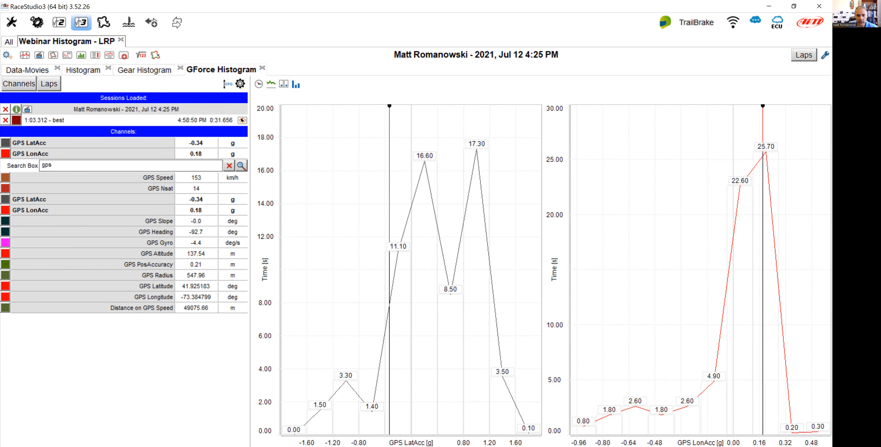
Hide the Y-axis labels in the histogram panel settings.
mouse_move(404, 358)
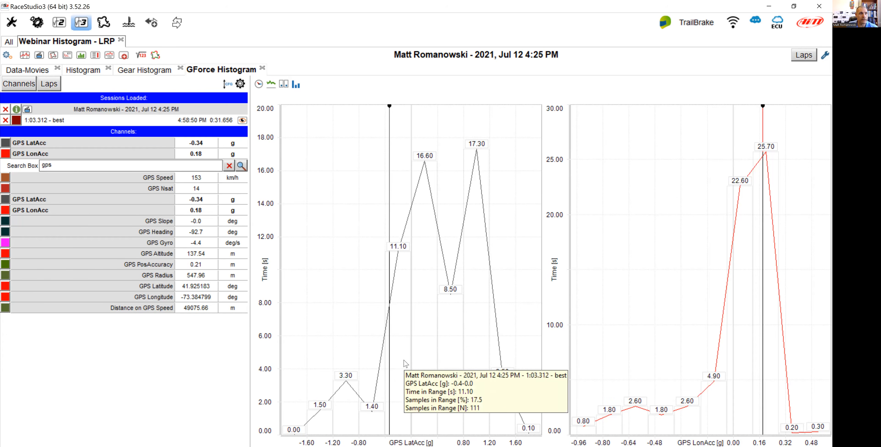
right_click(395, 234)
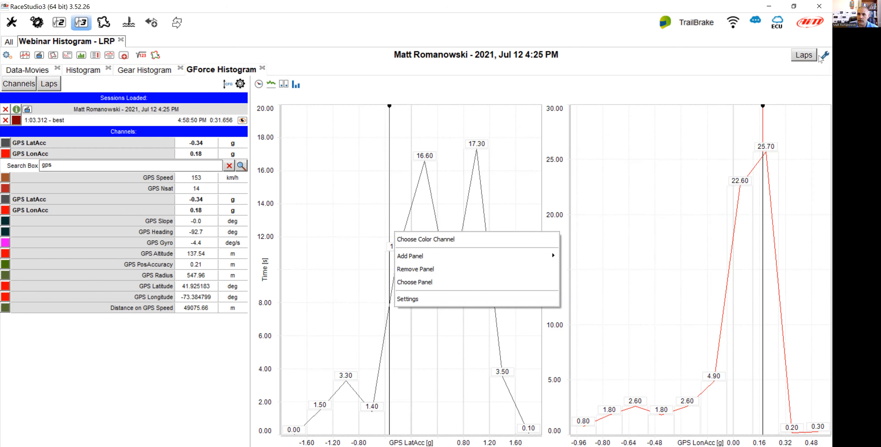
left_click(820, 57)
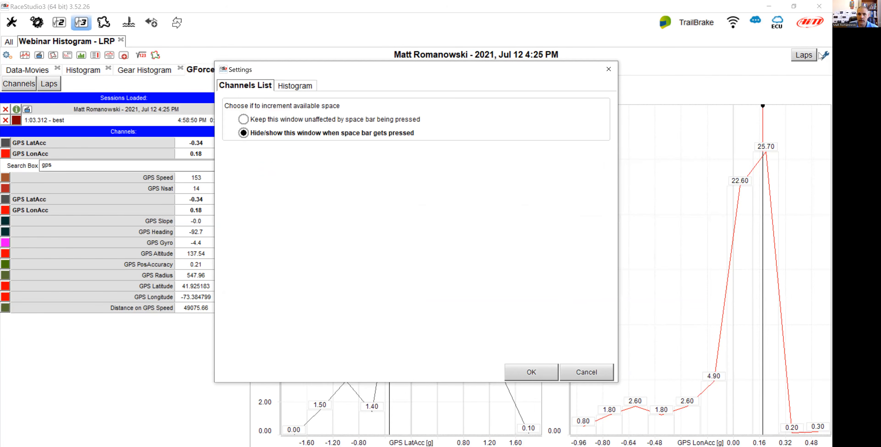
left_click(303, 87)
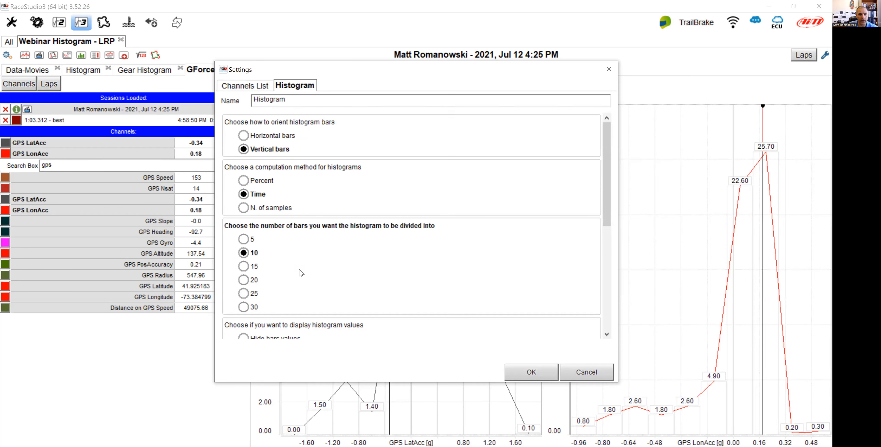
scroll(301, 273, "down", 5)
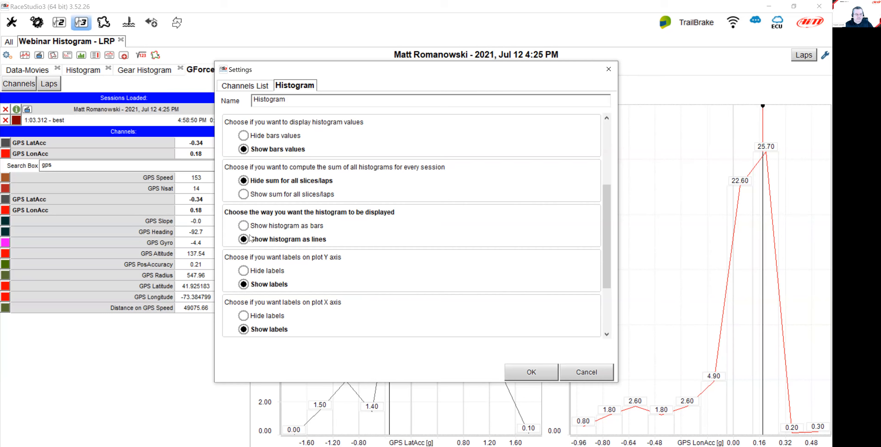
left_click(255, 271)
left_click(522, 371)
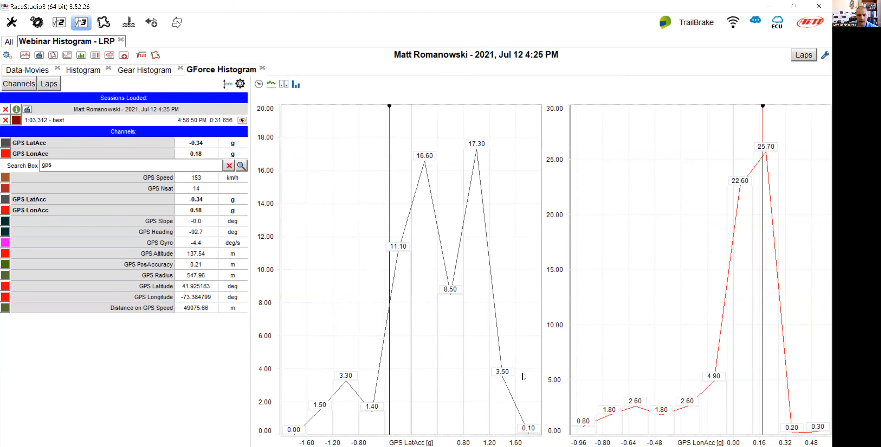
Show the Y-axis labels and hide the X-axis labels in the histogram panel settings.
right_click(367, 227)
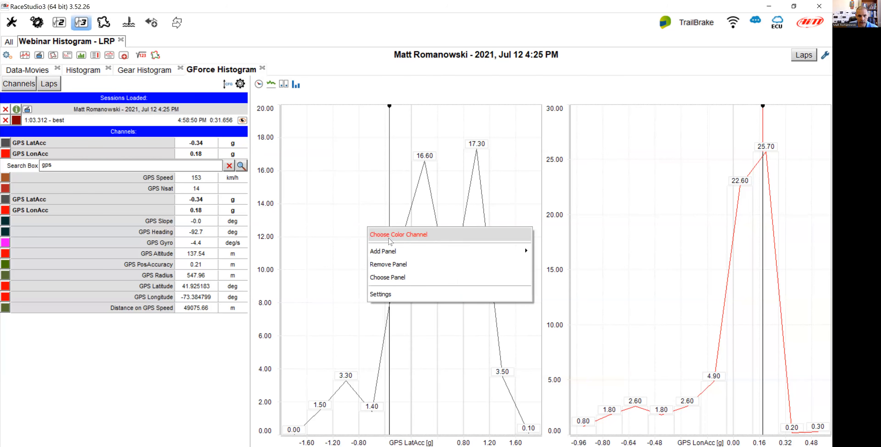
left_click(400, 295)
scroll(257, 210, "down", 5)
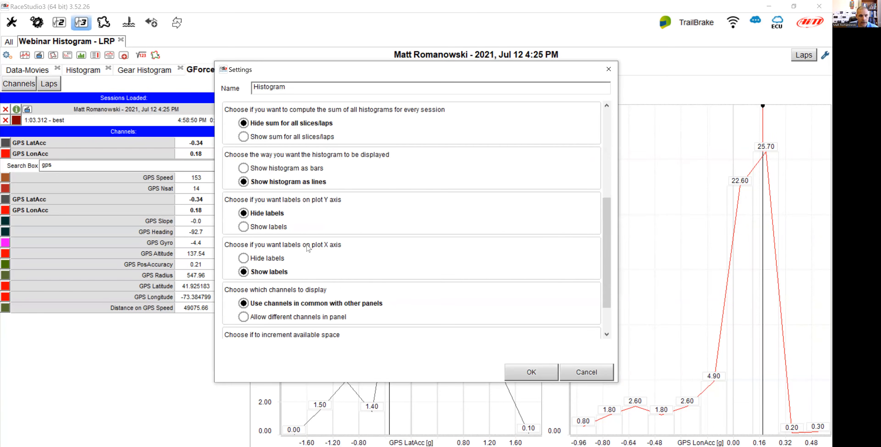
left_click(260, 181)
left_click(260, 212)
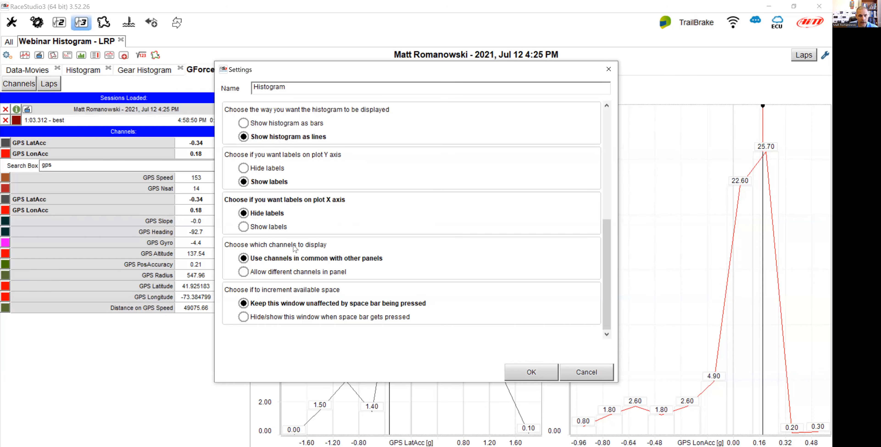
left_click(531, 372)
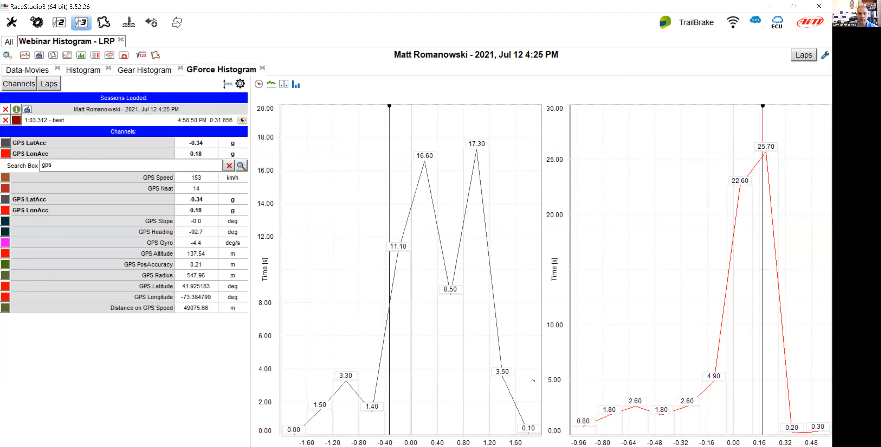
mouse_move(417, 182)
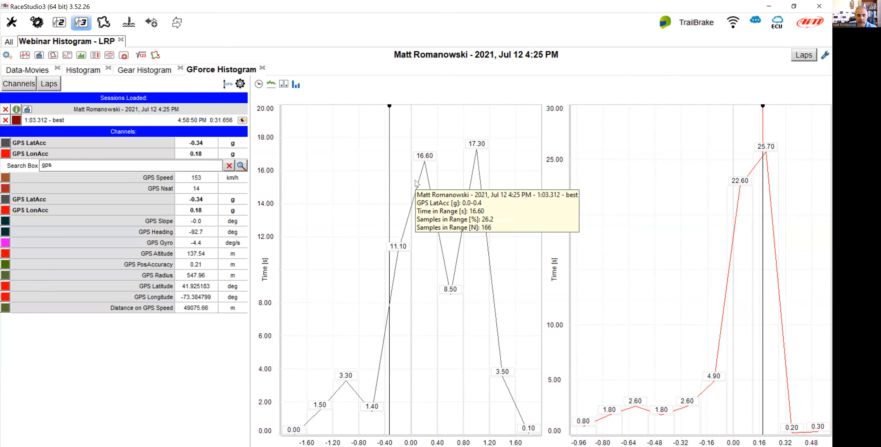
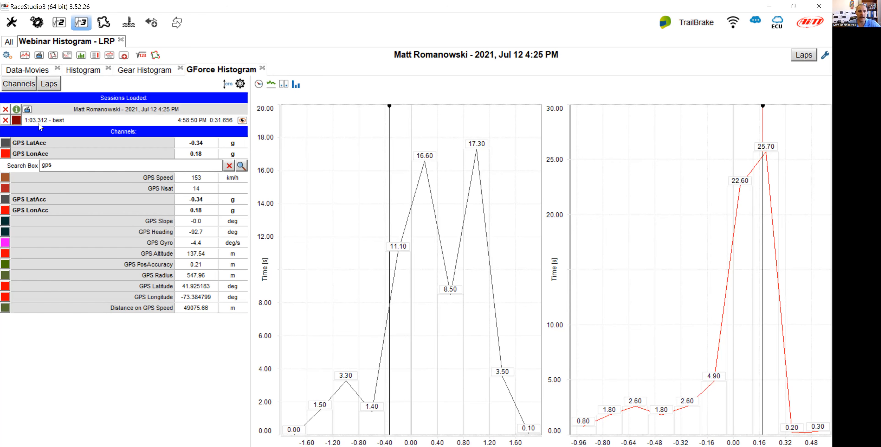
Switch the histograms' vertical scale from time to percentage.
left_click(258, 84)
left_click(279, 97)
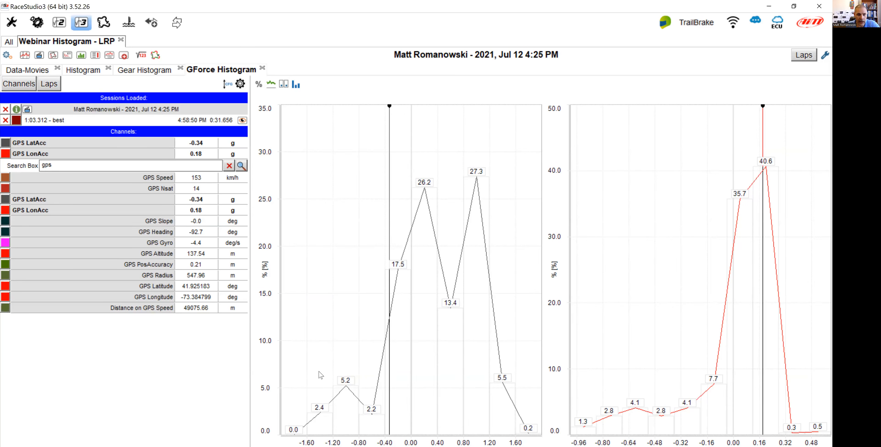
mouse_move(347, 392)
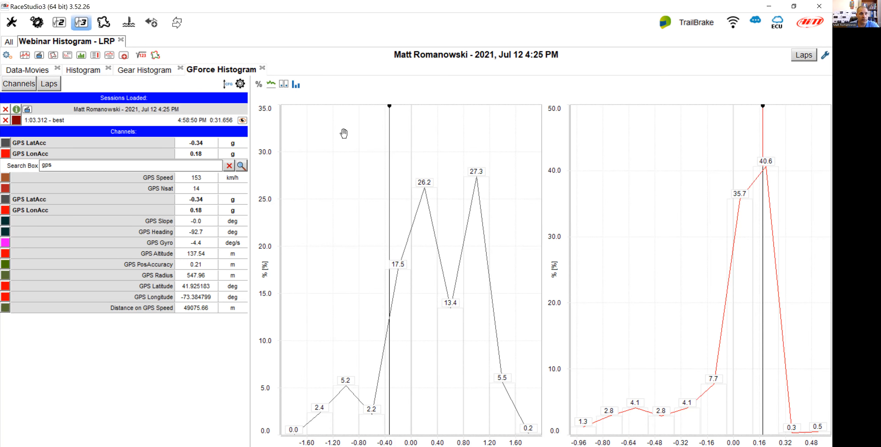
left_click(7, 56)
left_click(33, 92)
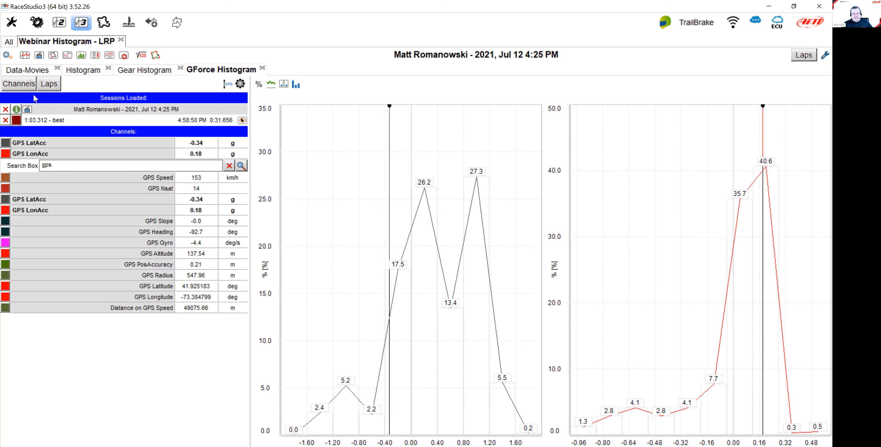
scroll(395, 213, "down", 1)
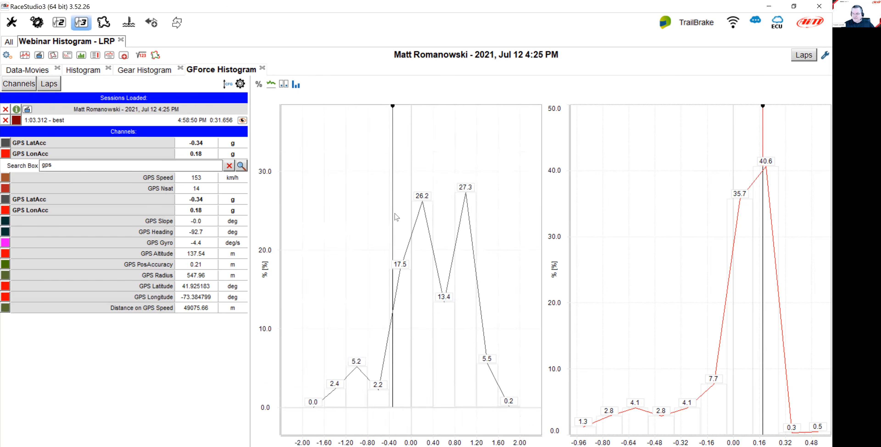
scroll(395, 213, "up", 1)
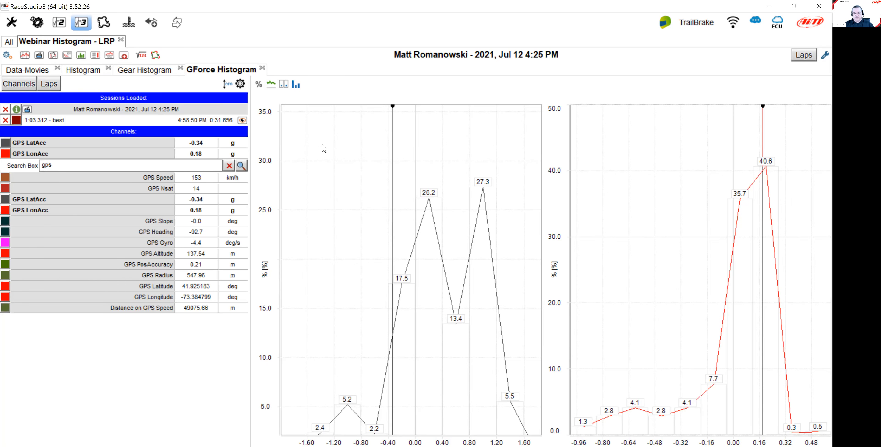
Add a panel below the histograms and set it to a Time-Distance view.
right_click(492, 220)
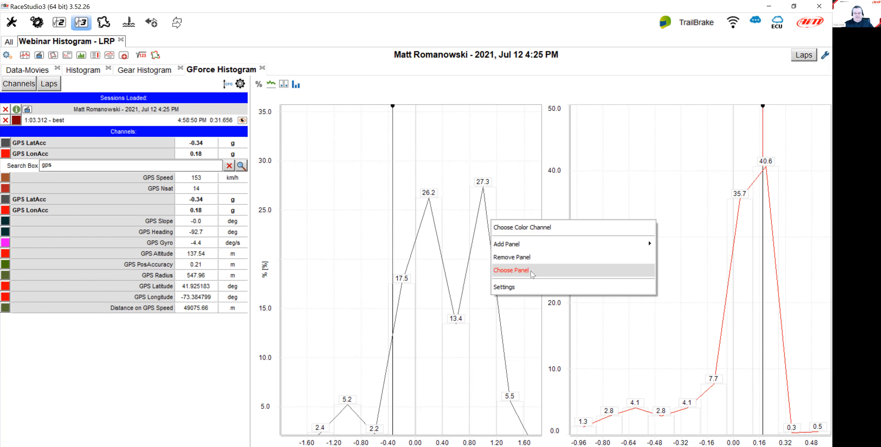
mouse_move(544, 250)
left_click(665, 290)
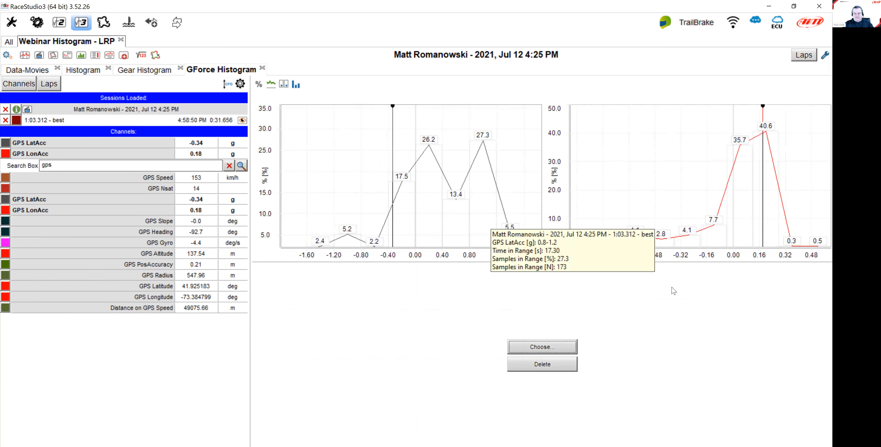
left_click(562, 348)
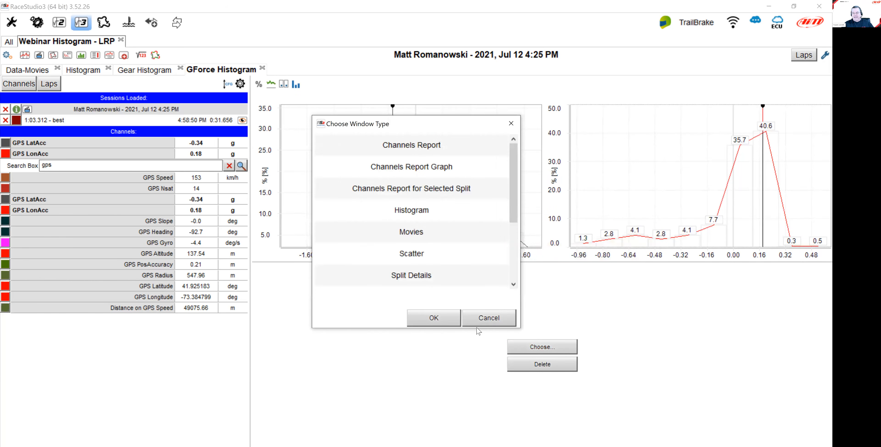
left_click(483, 326)
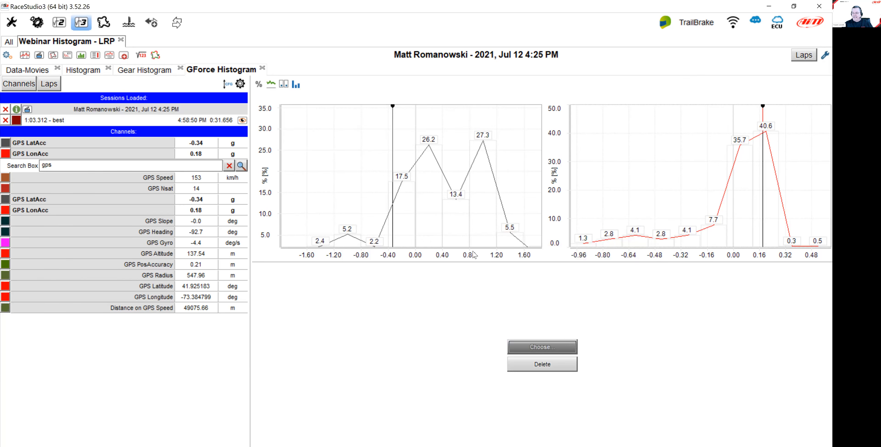
left_click(569, 347)
scroll(440, 250, "down", 4)
left_click(440, 250)
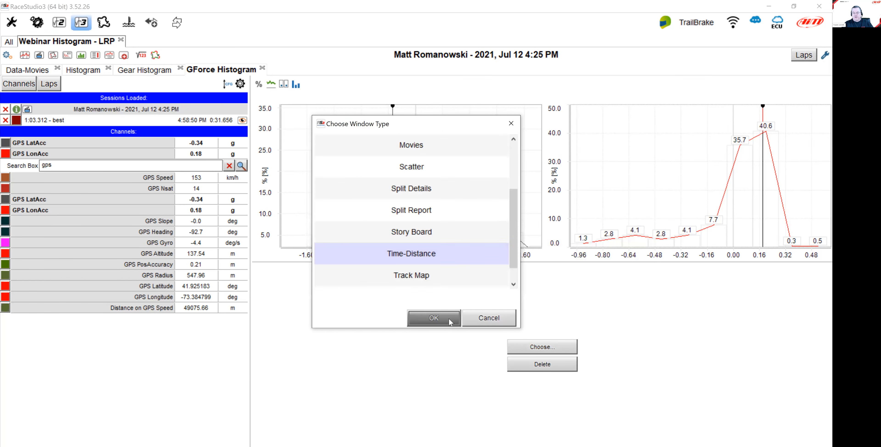
left_click(442, 320)
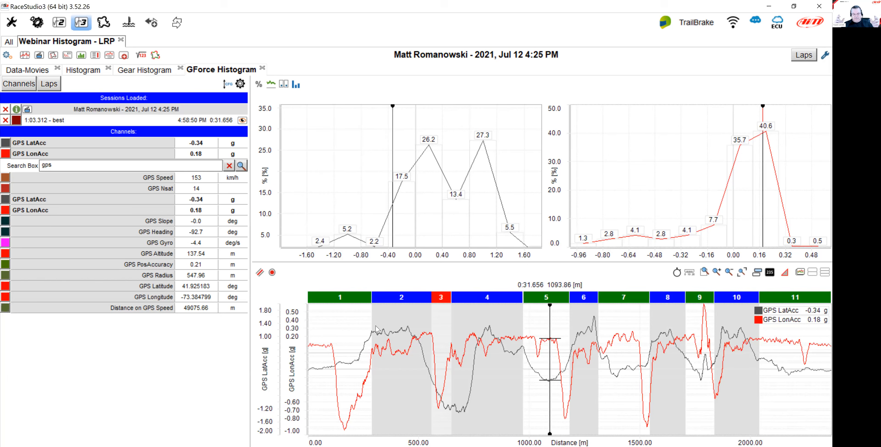
Add a panel below the channel list and set it to a Track Map.
right_click(126, 360)
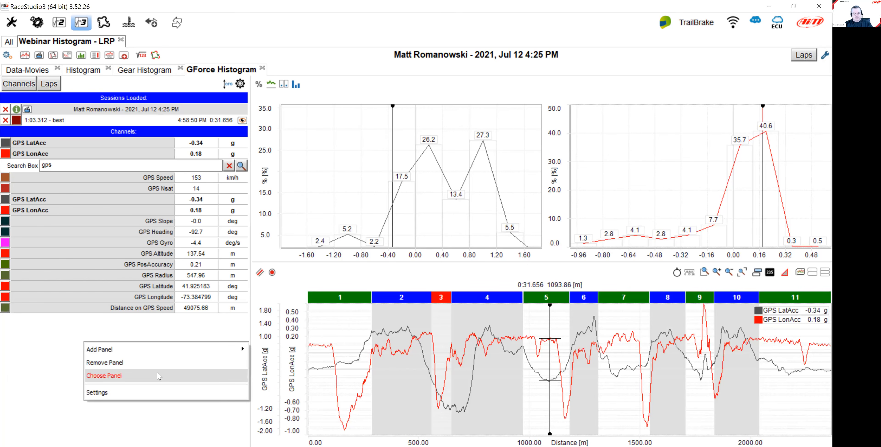
mouse_move(159, 349)
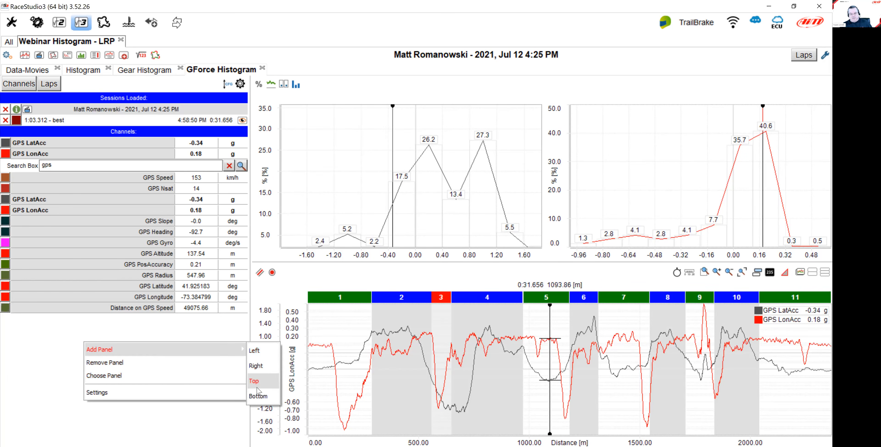
left_click(260, 397)
left_click(139, 351)
scroll(438, 246, "down", 2)
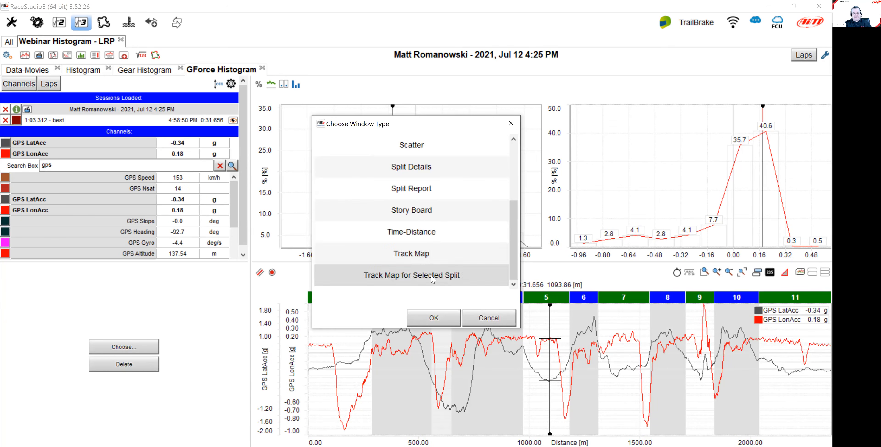
left_click(434, 255)
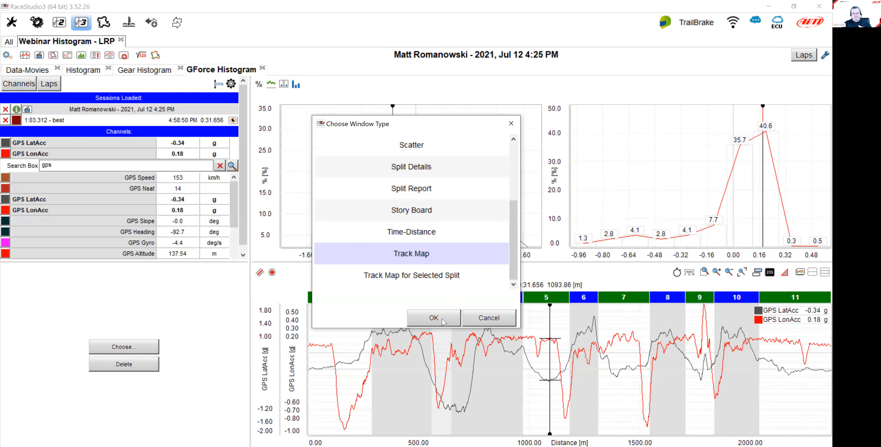
left_click(434, 317)
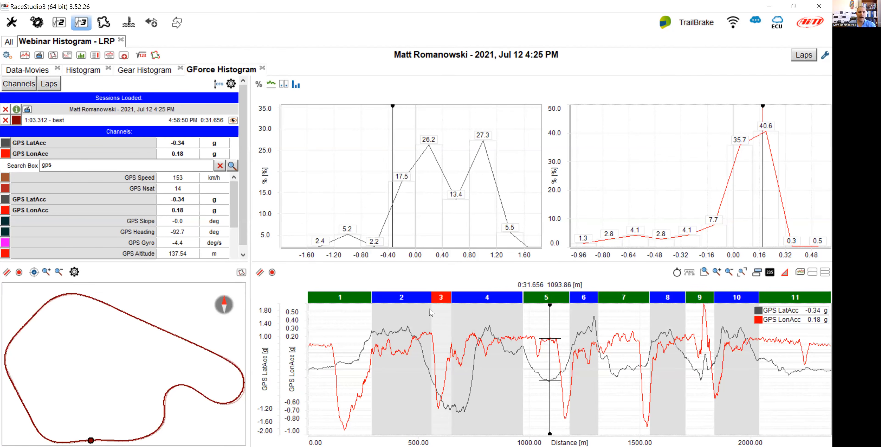
Enlarge the histogram area and shift the boundary between splits 1 and 2 in the time-distance view.
left_click_drag(430, 262, 428, 315)
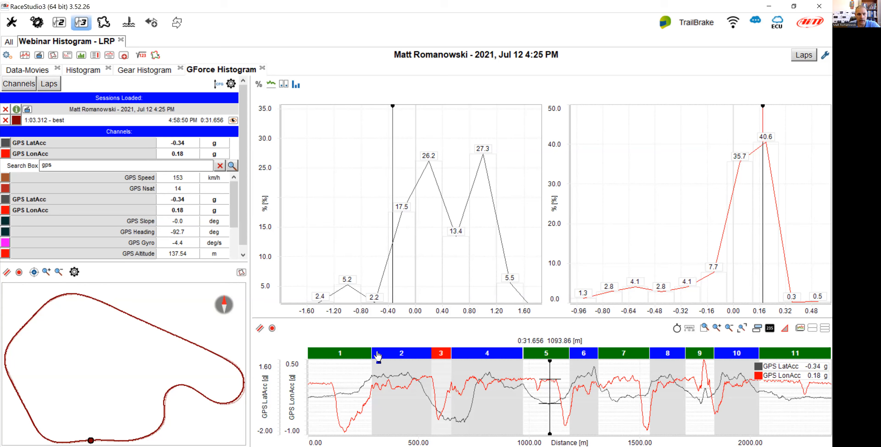
left_click_drag(372, 352, 384, 354)
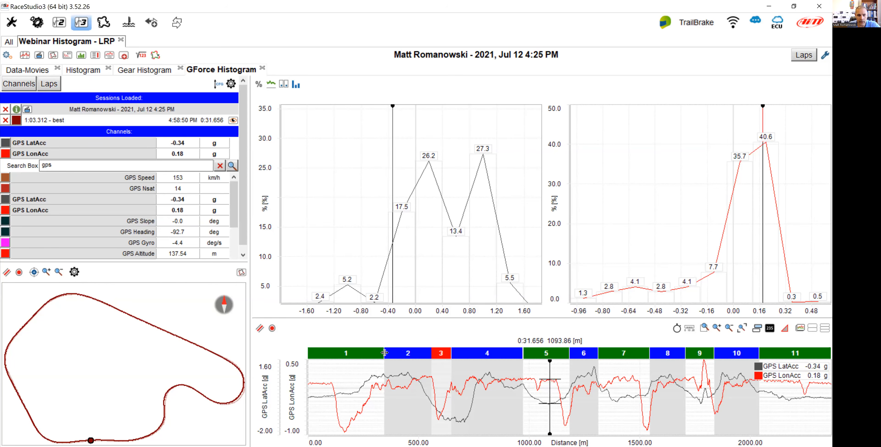
Zoom the time-distance view to split 2 so the histograms cover only that split.
left_click(359, 354)
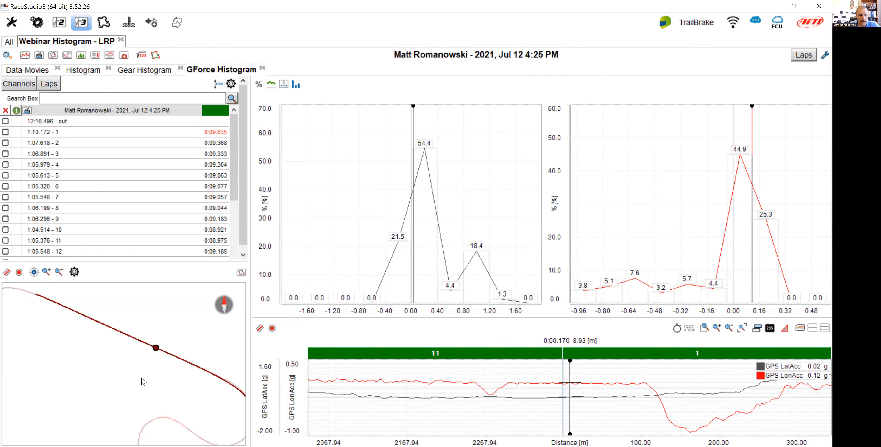
mouse_move(93, 329)
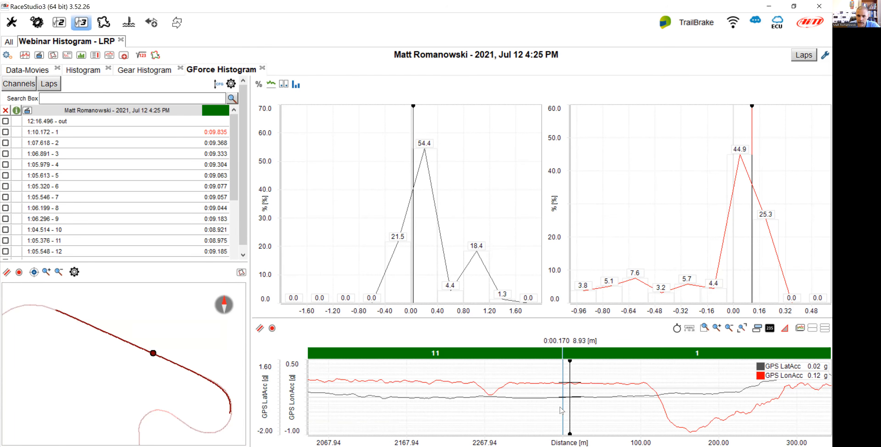
double_click(647, 357)
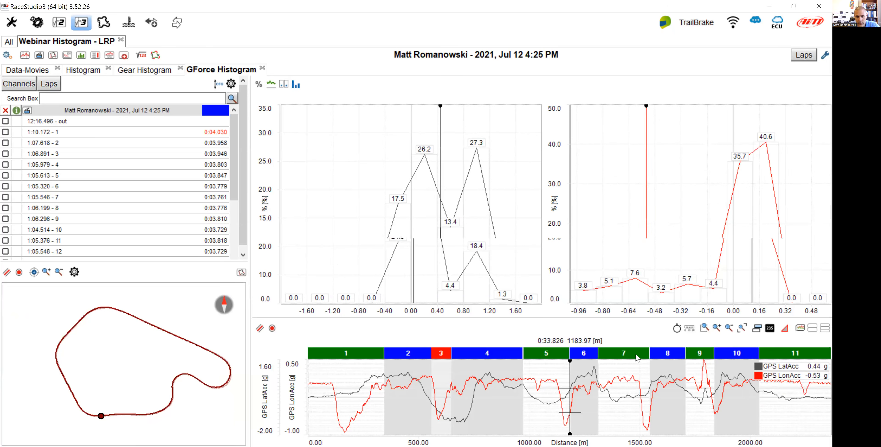
left_click(416, 353)
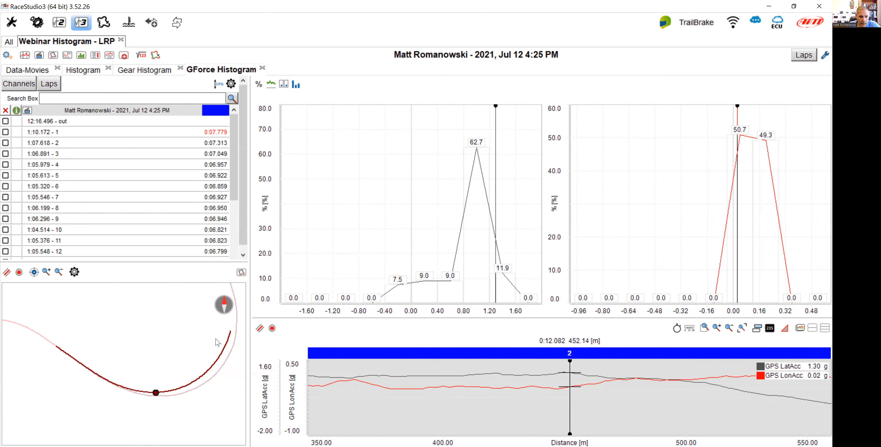
Show the satellite map beneath the track map and set its trace option to 3.
left_click(241, 273)
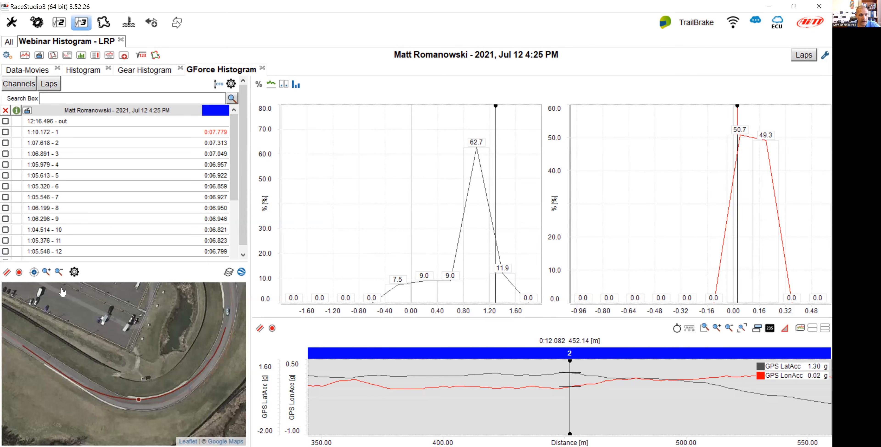
left_click(6, 271)
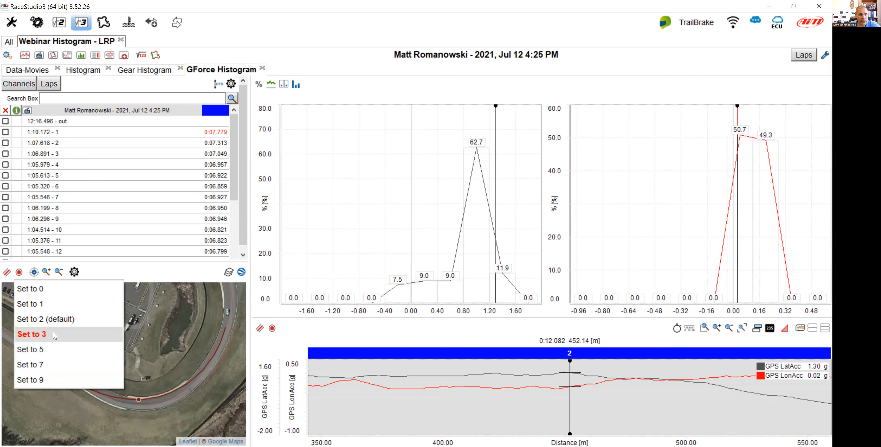
left_click(70, 337)
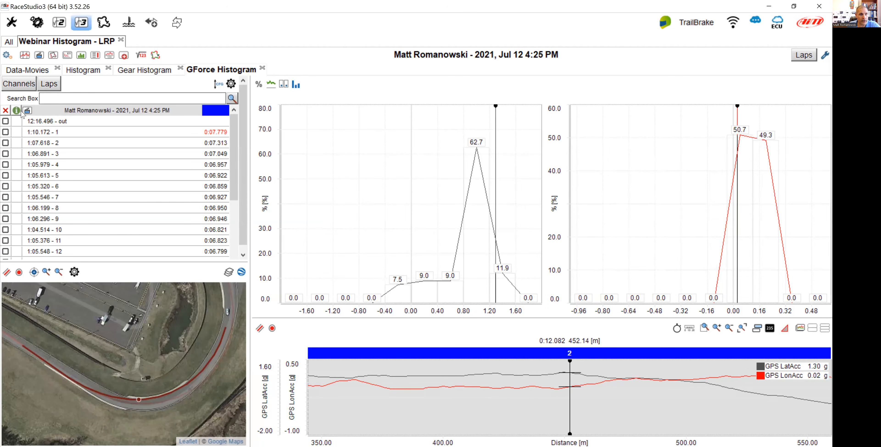
Change the best lap's display color to green in the channels list.
left_click(20, 85)
left_click(17, 120)
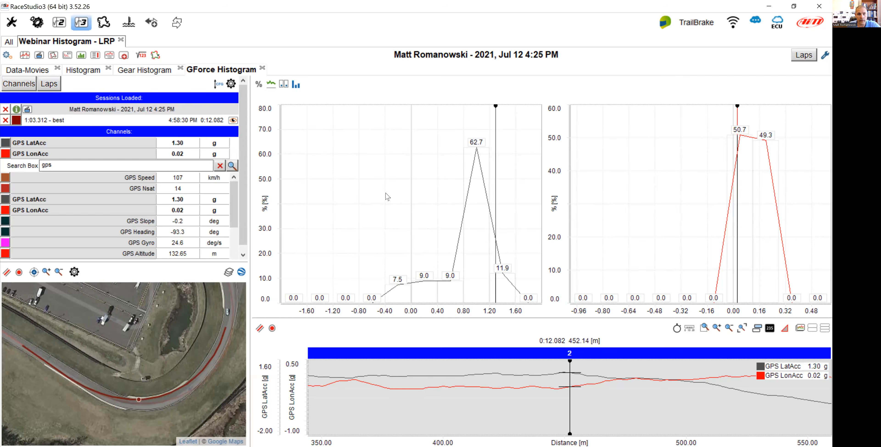
left_click(349, 180)
left_click(321, 300)
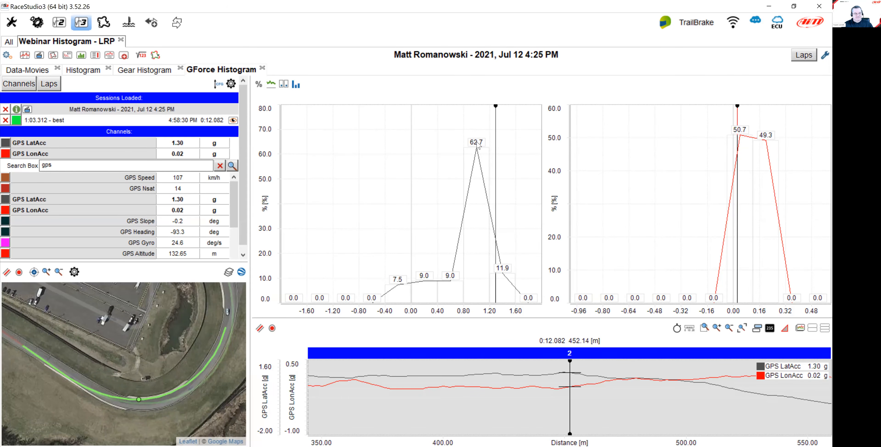
In the laps list, add lap 19 to the display and then deselect the best lap.
mouse_move(474, 225)
mouse_move(79, 153)
left_click(49, 85)
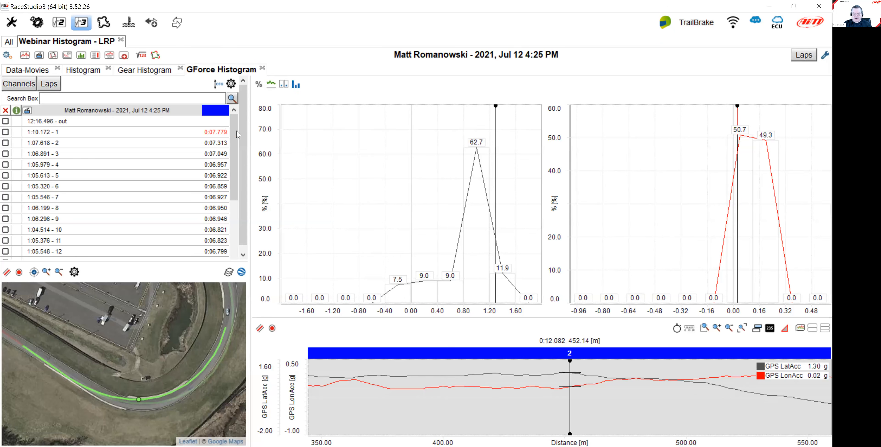
scroll(235, 140, "down", 3)
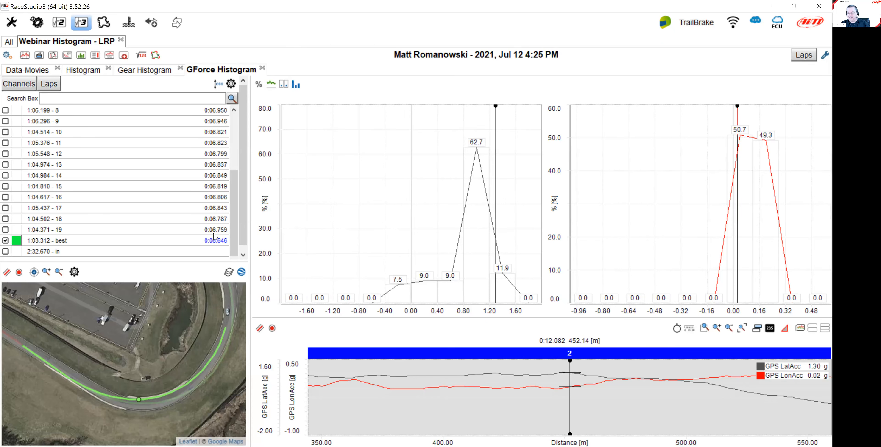
scroll(235, 166, "up", 3)
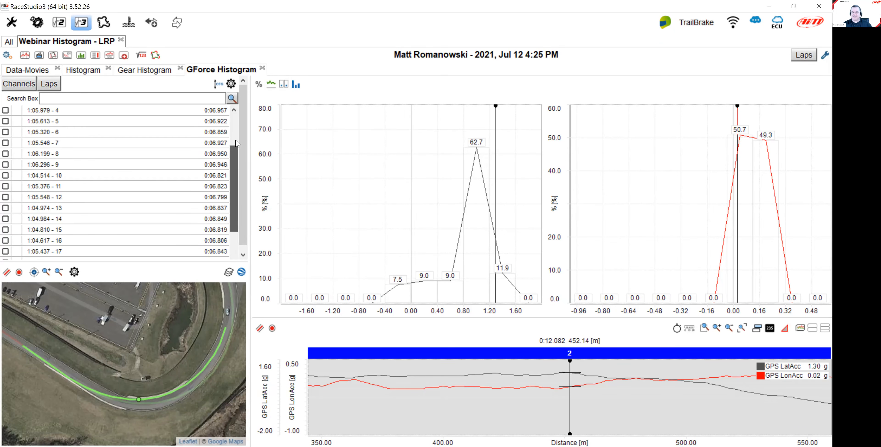
scroll(239, 143, "down", 3)
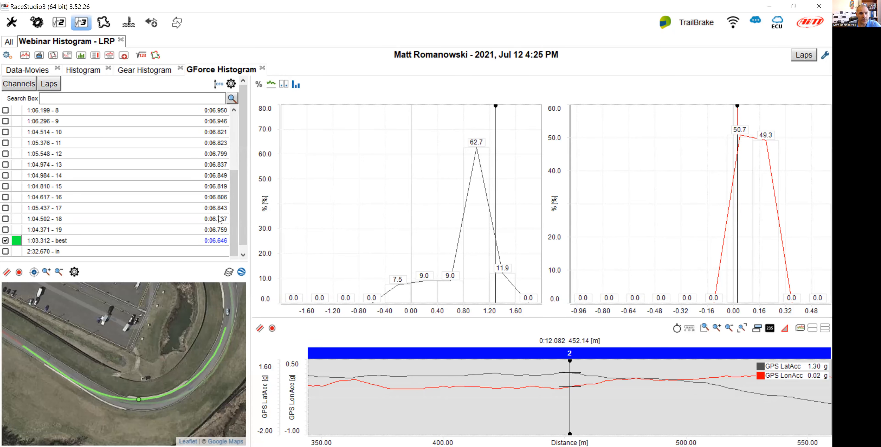
left_click_drag(235, 181, 221, 233)
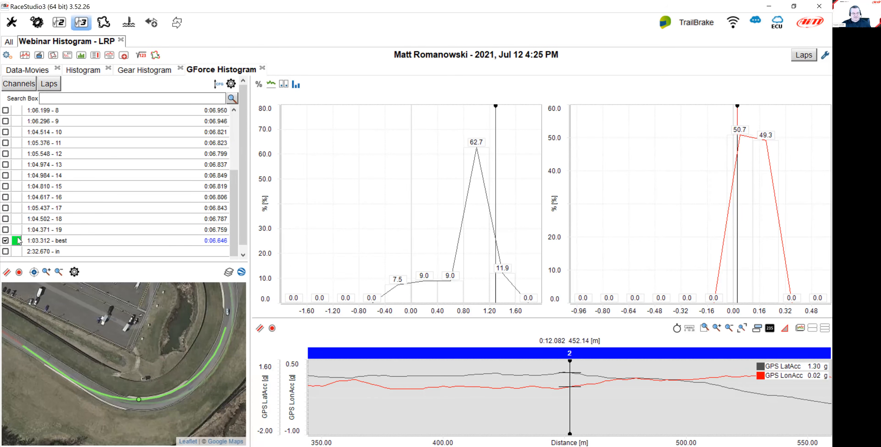
left_click(7, 229)
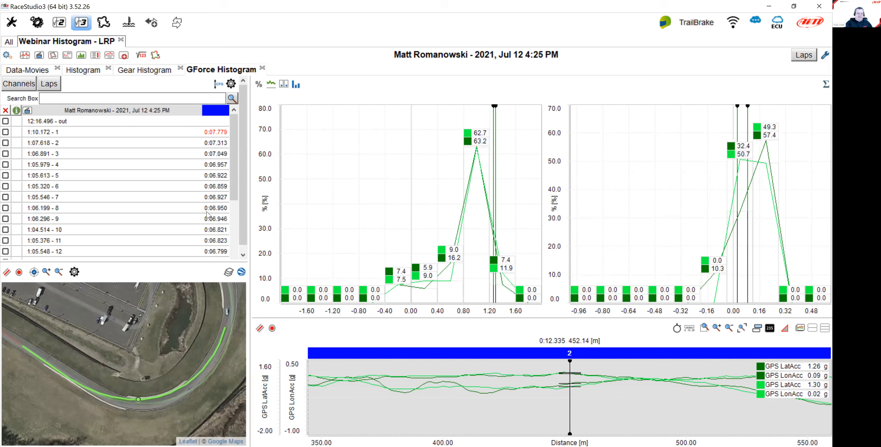
scroll(236, 161, "down", 3)
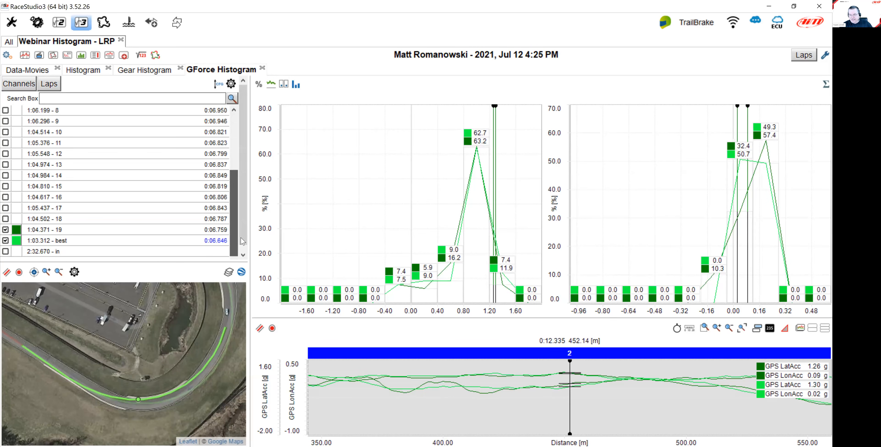
left_click(5, 240)
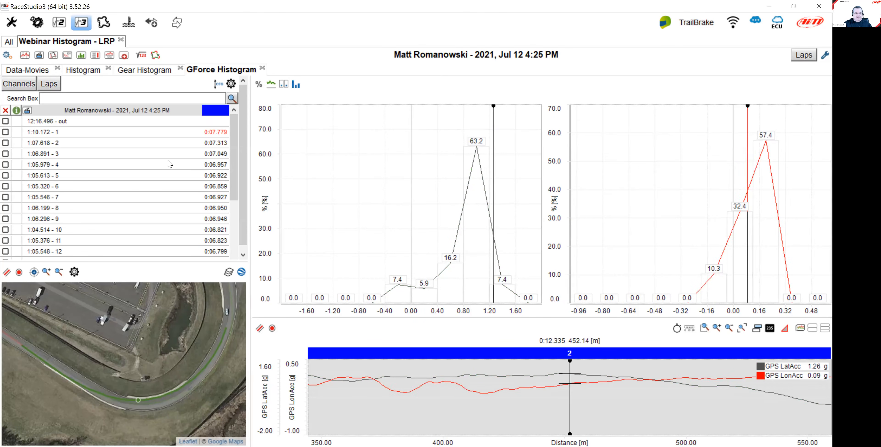
Select the best three laps for display, then the best five laps, to compare their histograms.
scroll(170, 164, "down", 3)
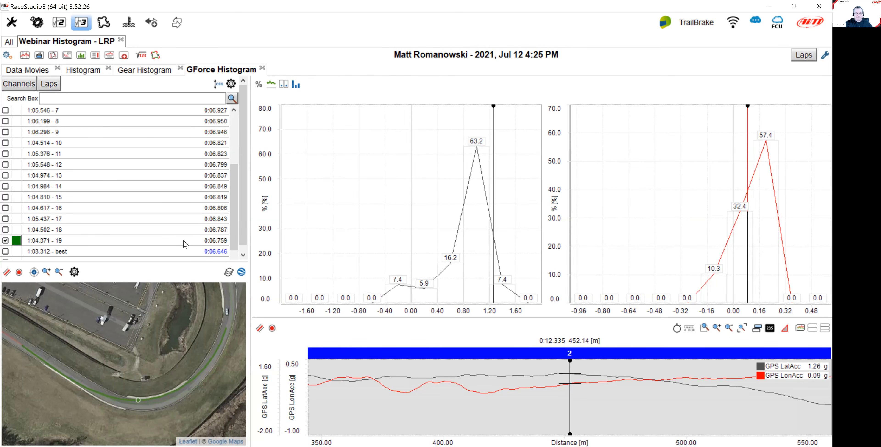
left_click(805, 62)
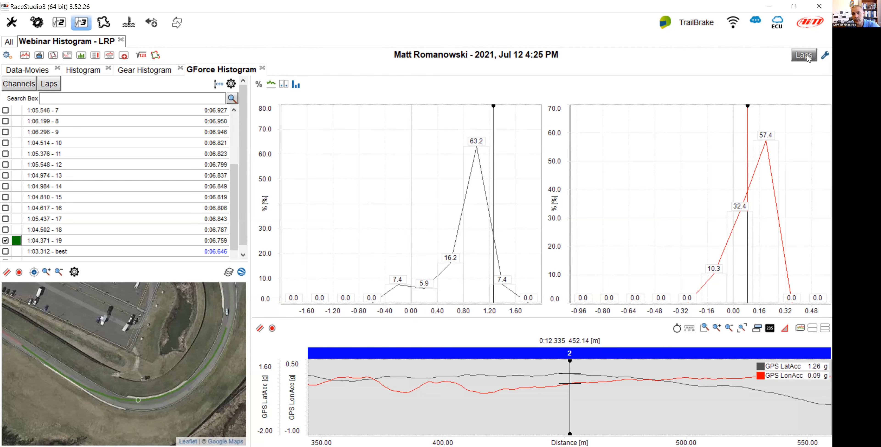
left_click(753, 97)
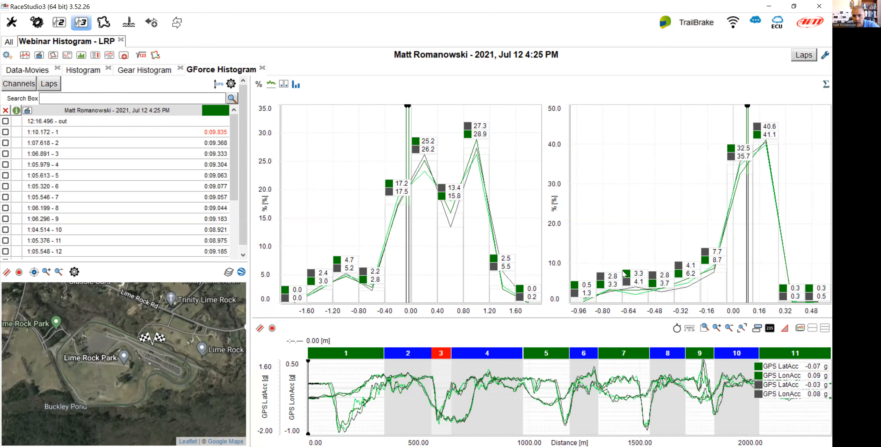
left_click(803, 55)
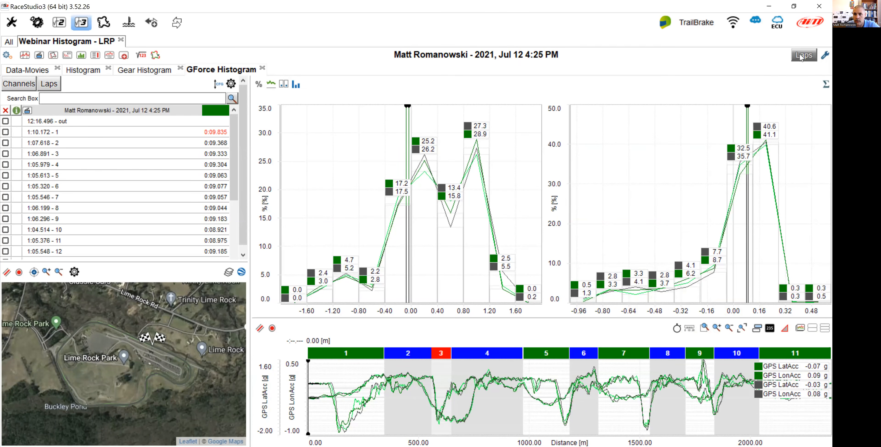
left_click(748, 120)
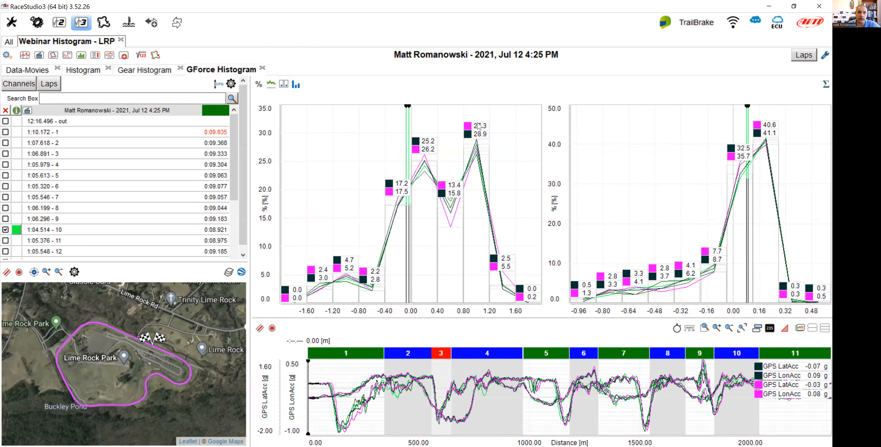
Hide the histogram bar values and show them again.
left_click(289, 86)
left_click(315, 103)
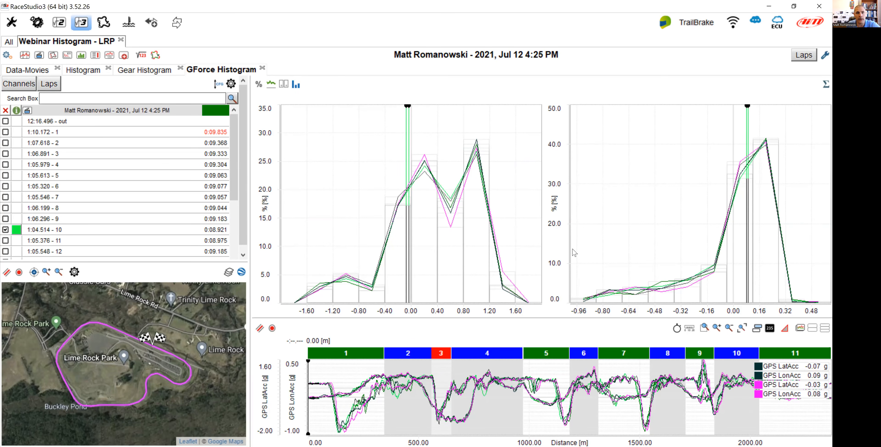
left_click(283, 82)
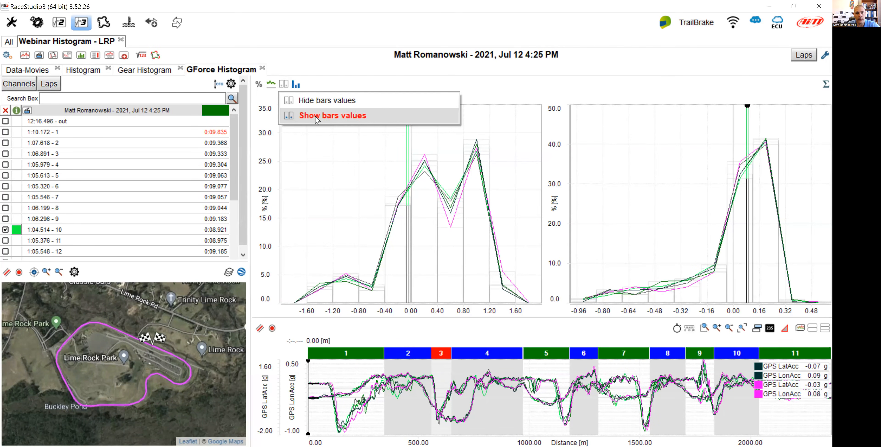
left_click(310, 115)
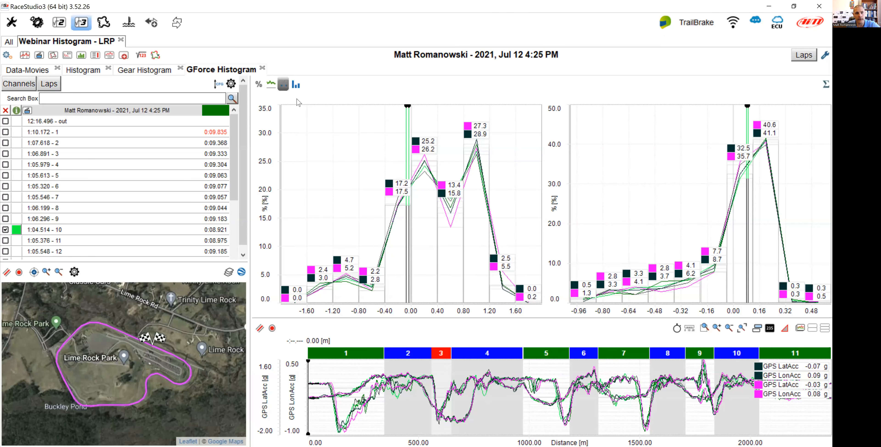
Switch the histograms to bars and back to lines.
left_click(276, 87)
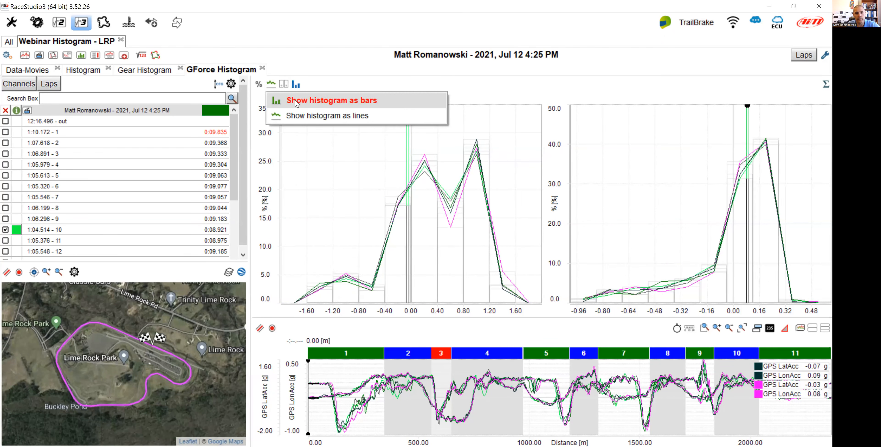
left_click(296, 101)
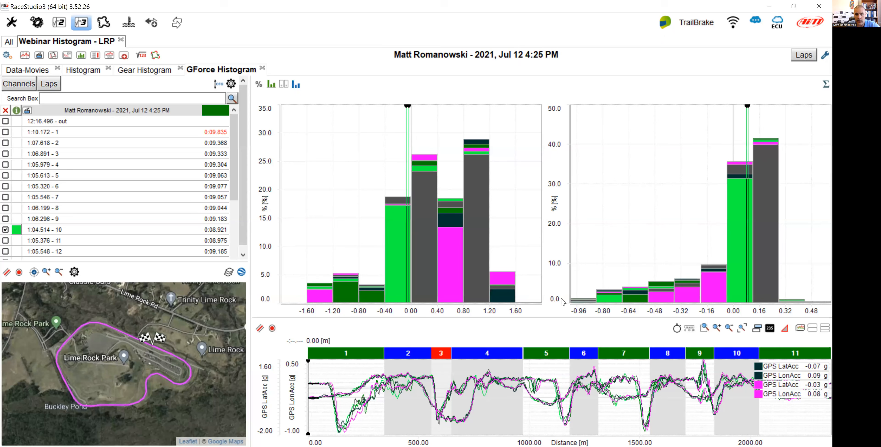
left_click(271, 85)
left_click(308, 117)
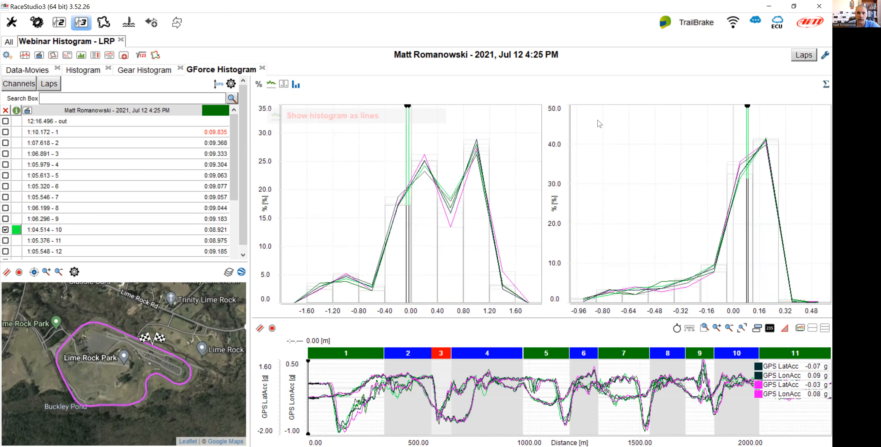
Display only the best lap and save the profile.
left_click(803, 55)
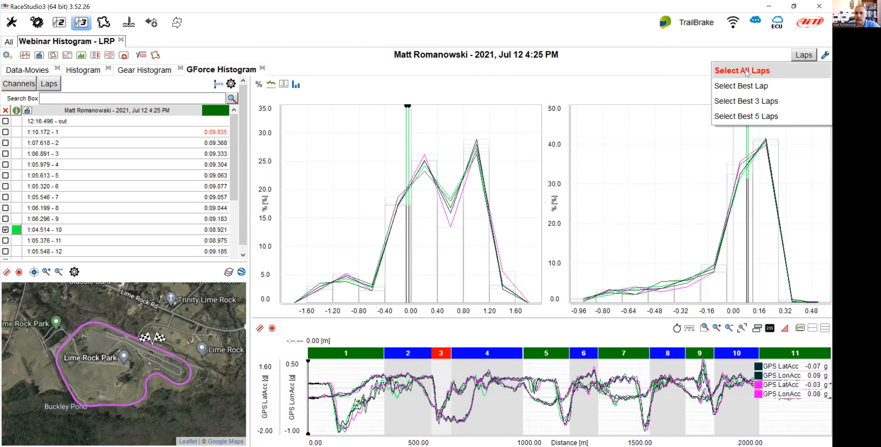
left_click(743, 86)
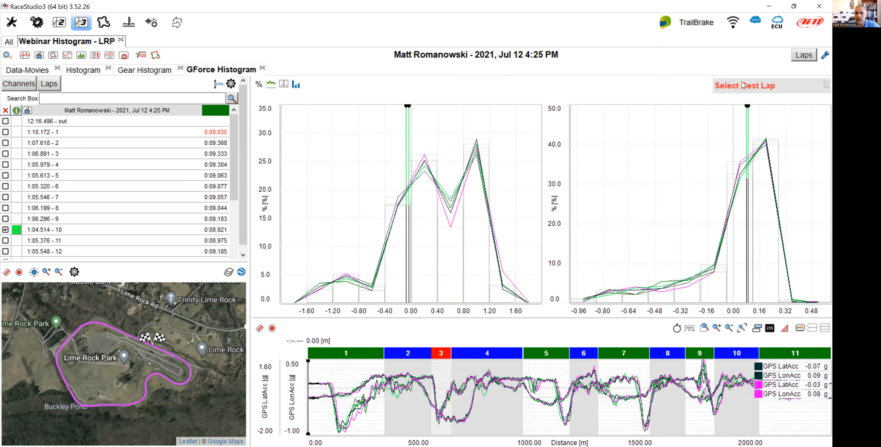
mouse_move(432, 160)
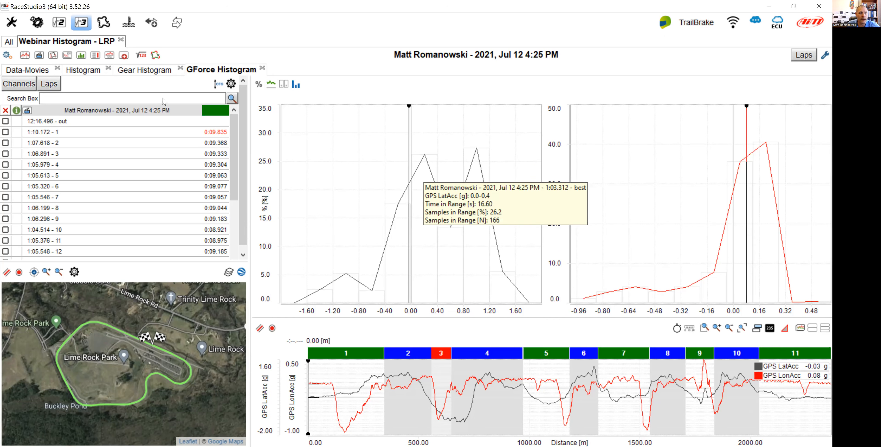
left_click(6, 56)
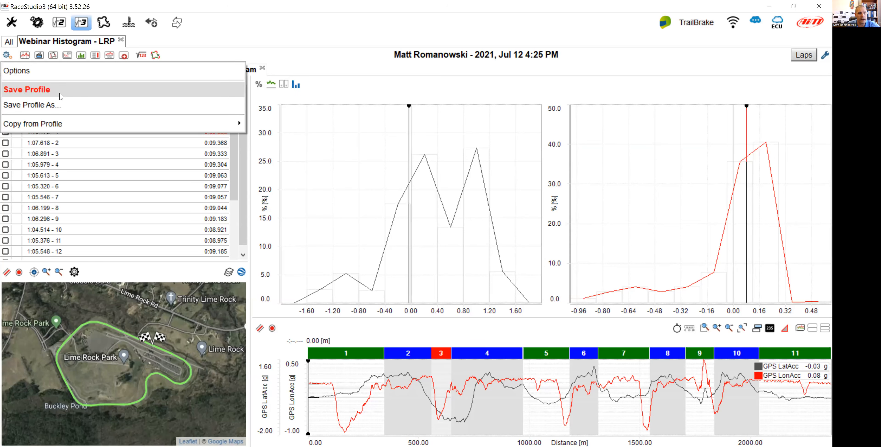
left_click(62, 96)
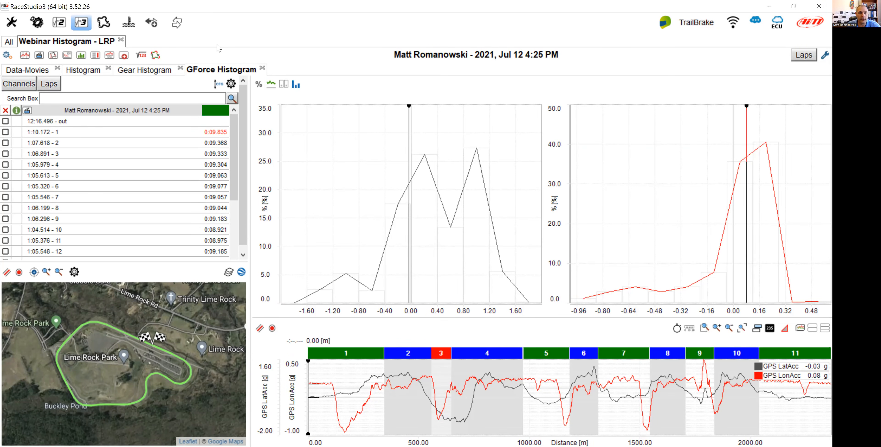
Close the GForce Histogram, Gear Histogram and Data-Movies layout tabs.
left_click(263, 68)
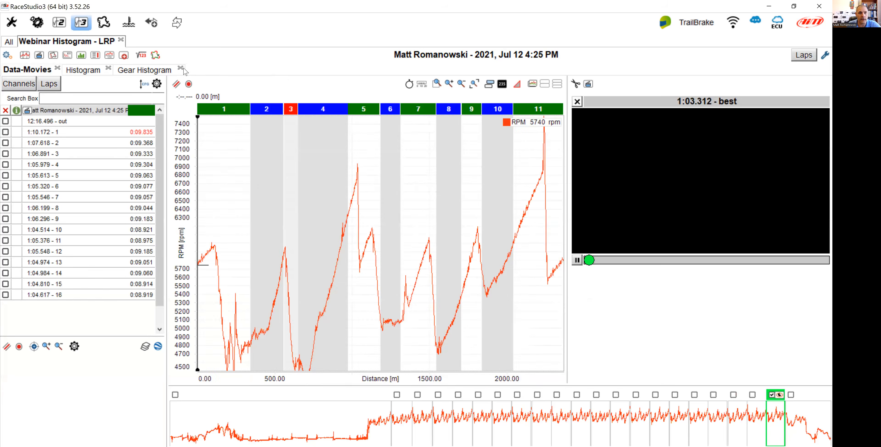
left_click(181, 68)
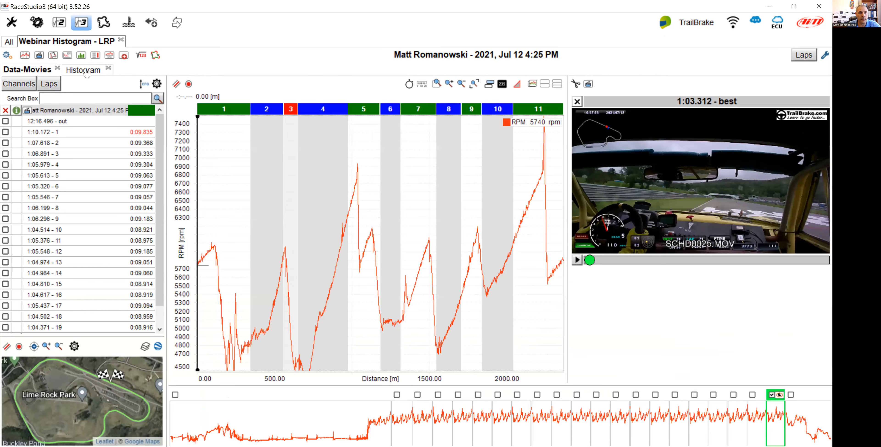
left_click(57, 68)
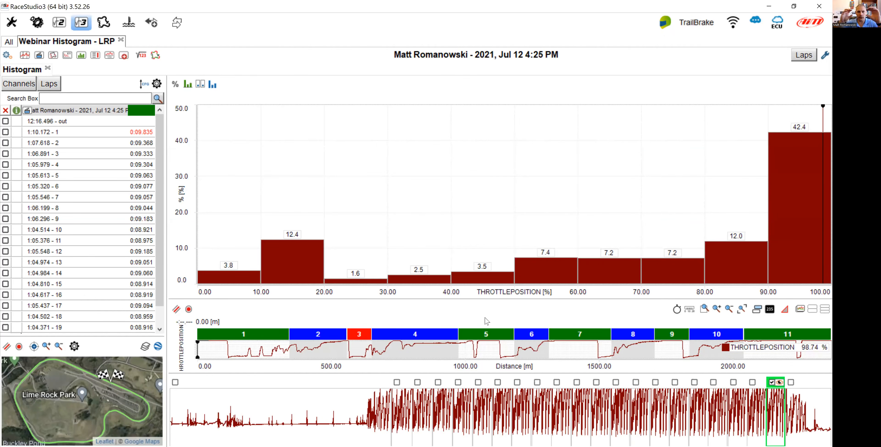
Remove the time-distance and overview panels from the Histogram layout.
right_click(468, 340)
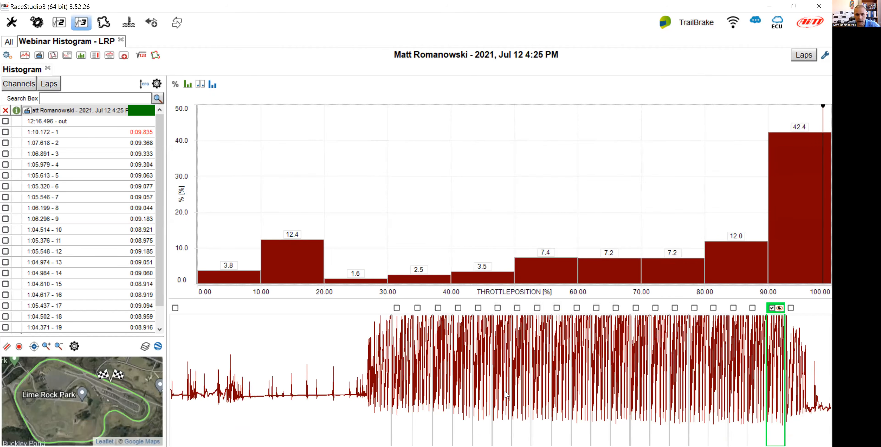
right_click(506, 392)
left_click(525, 353)
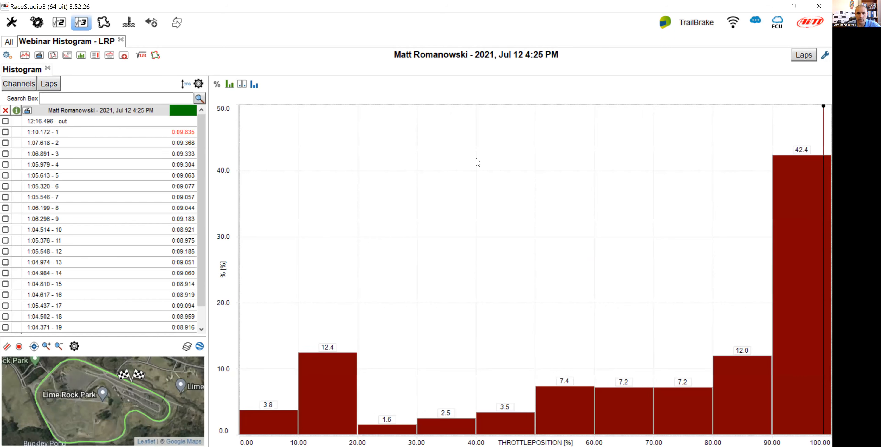
Add a new panel to the right of the histogram and make it a Histogram.
right_click(477, 161)
mouse_move(525, 185)
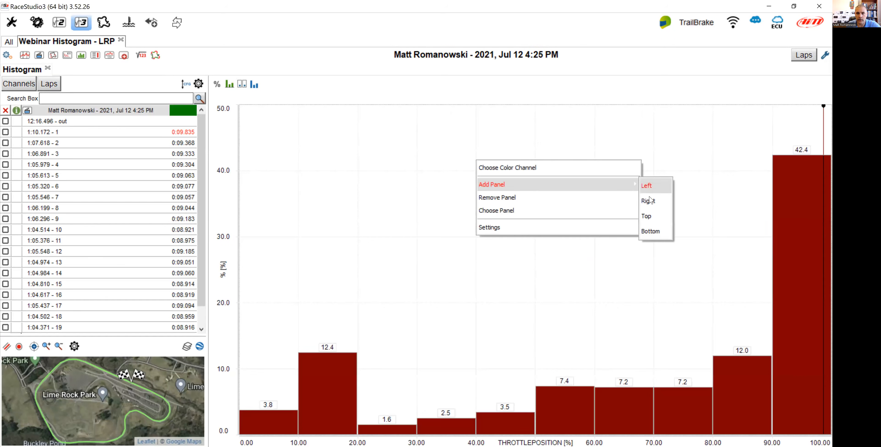
left_click(652, 199)
left_click(733, 254)
left_click(420, 214)
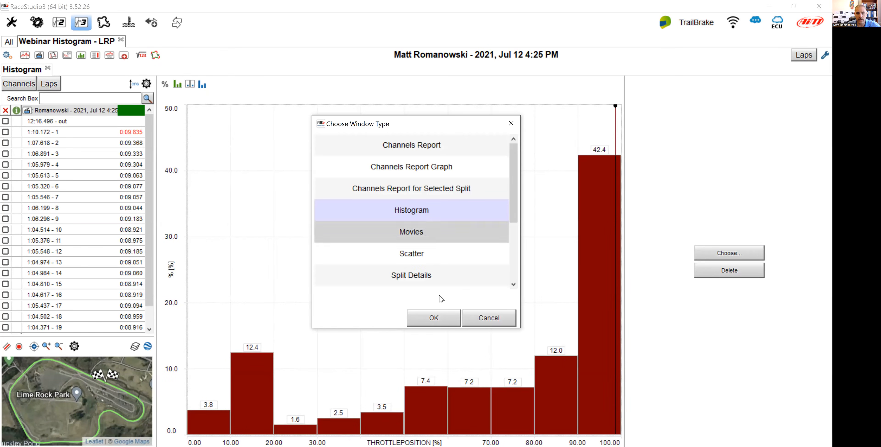
Add a Histogram panel below the right-hand histogram.
right_click(710, 256)
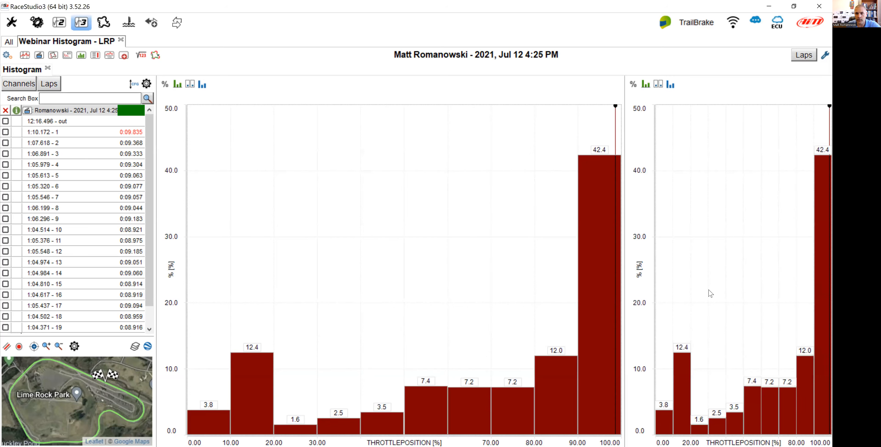
mouse_move(710, 284)
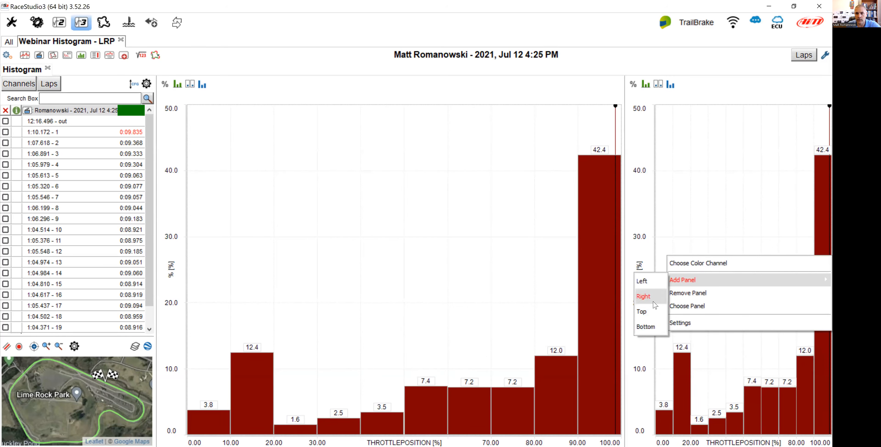
left_click(654, 326)
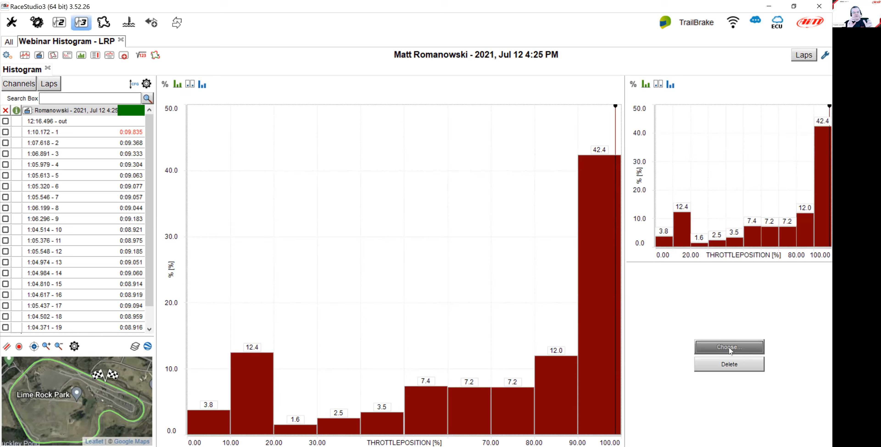
left_click(452, 206)
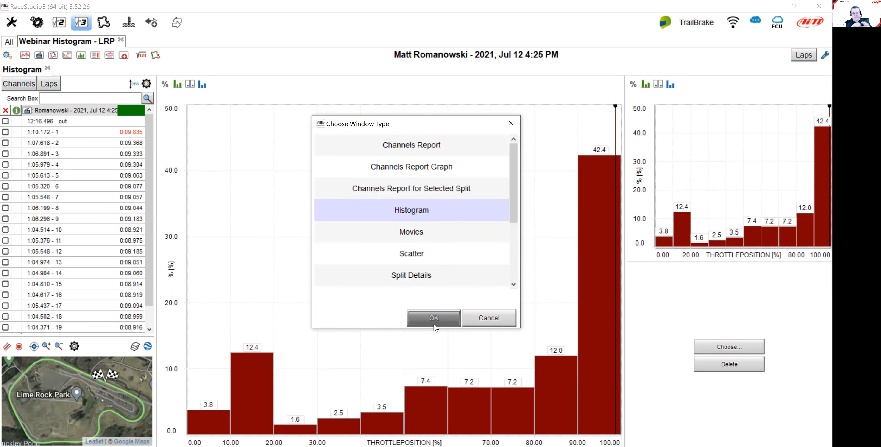
key("Return")
Add a Histogram panel below the main histogram and resize the two columns to similar widths.
right_click(400, 232)
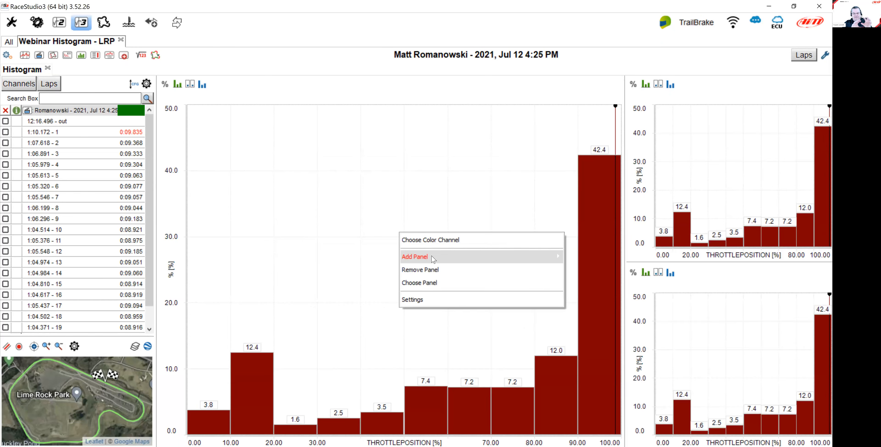
mouse_move(434, 259)
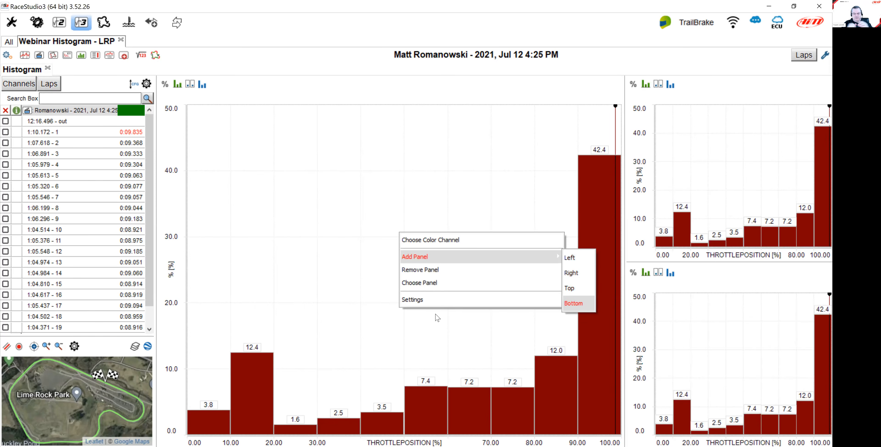
left_click(412, 346)
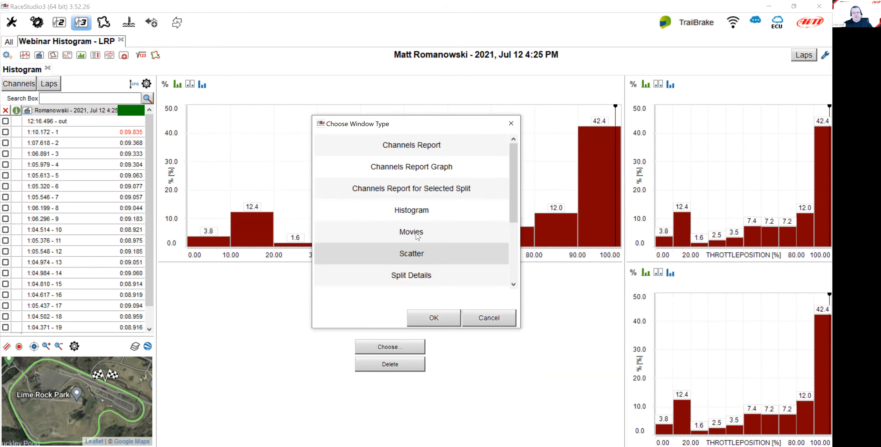
left_click(416, 211)
left_click(432, 317)
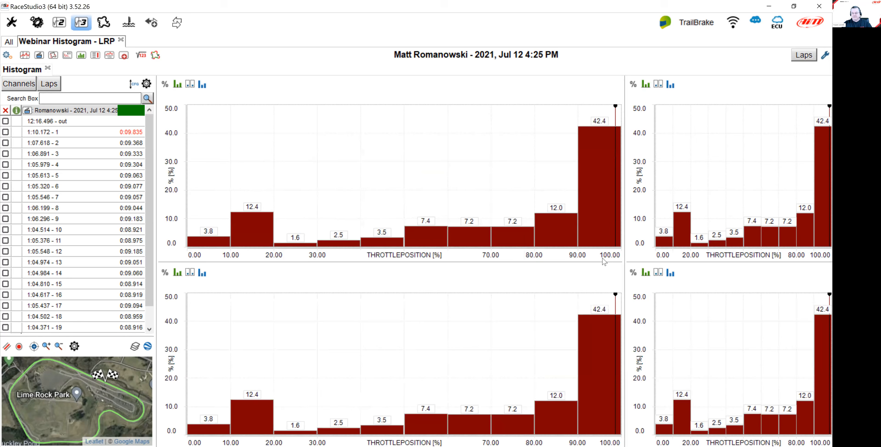
left_click_drag(626, 254, 519, 255)
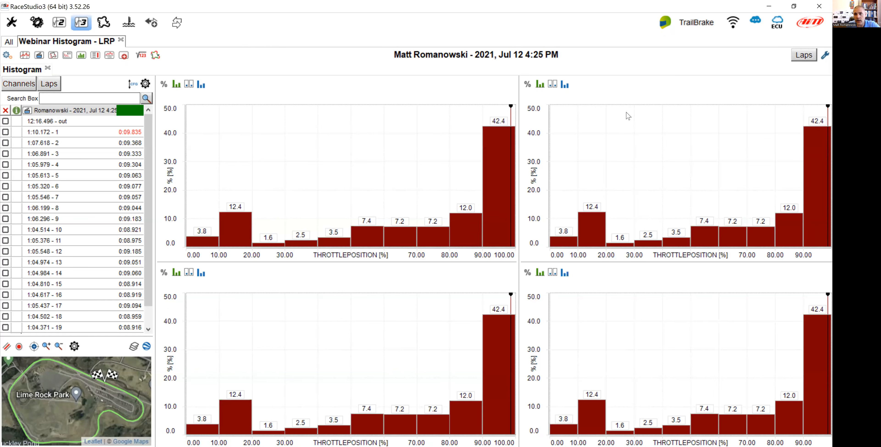
In the plot settings, allow different channels in the panel for all four histogram panels.
left_click(824, 56)
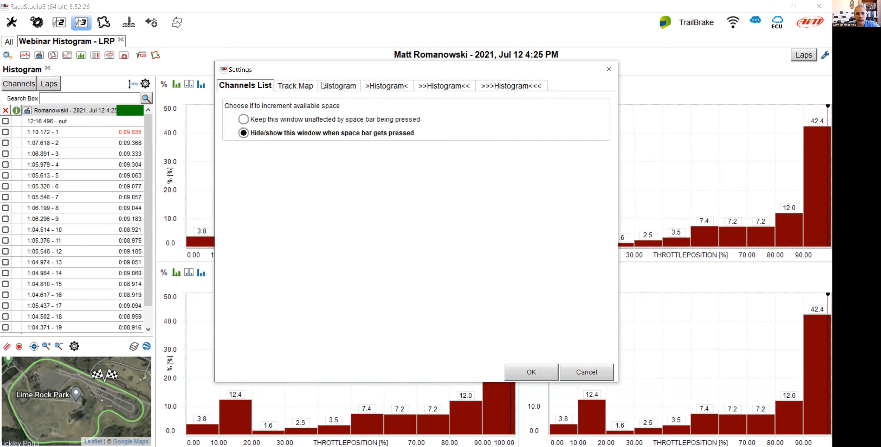
left_click(337, 87)
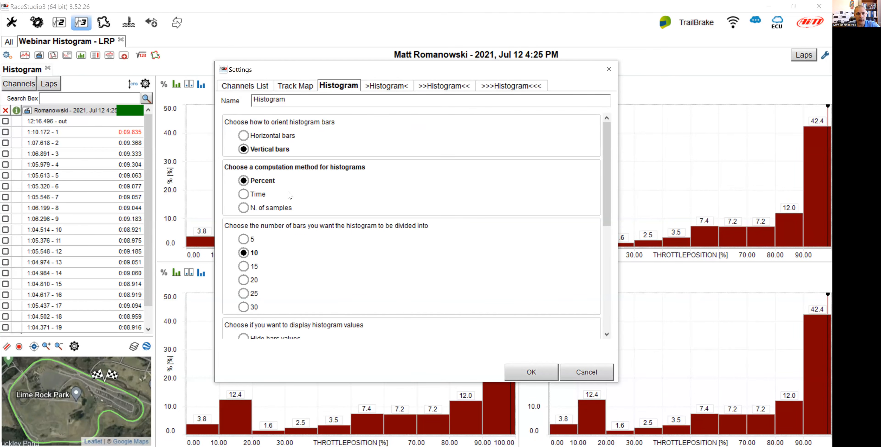
left_click_drag(605, 173, 597, 282)
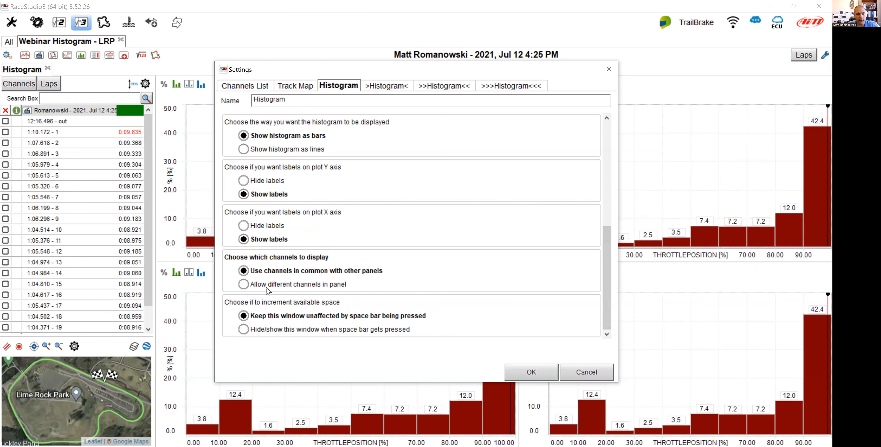
left_click(246, 285)
left_click(389, 88)
scroll(342, 192, "down", 5)
left_click(294, 286)
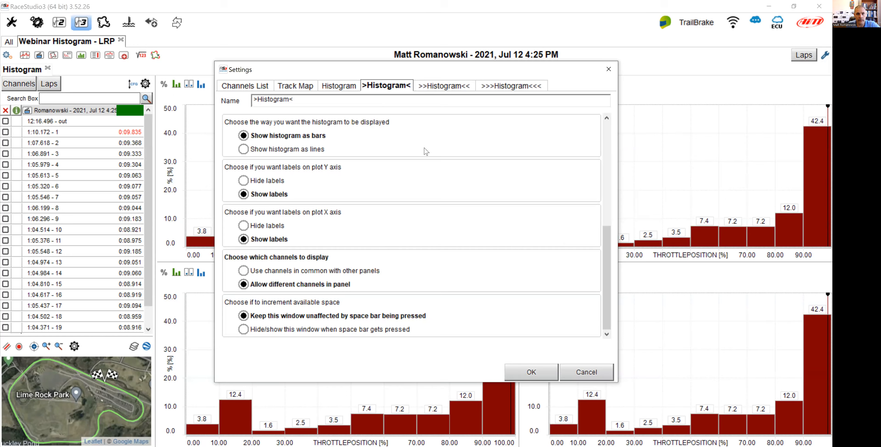
left_click(443, 86)
scroll(262, 292, "down", 5)
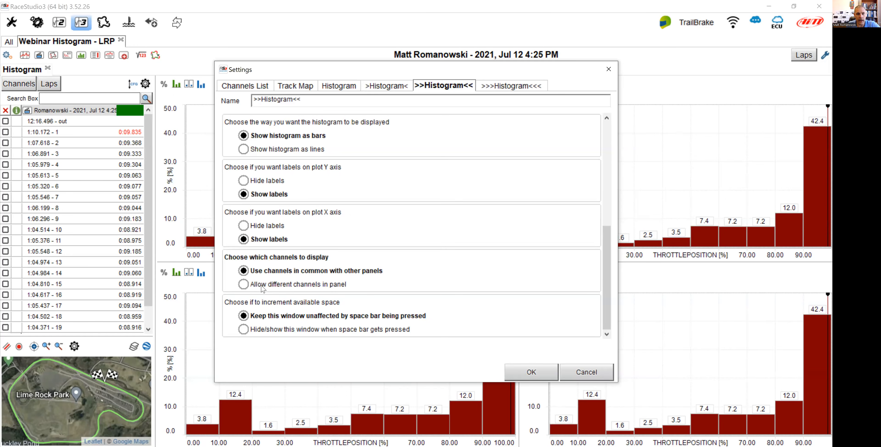
left_click(516, 86)
scroll(261, 308, "down", 5)
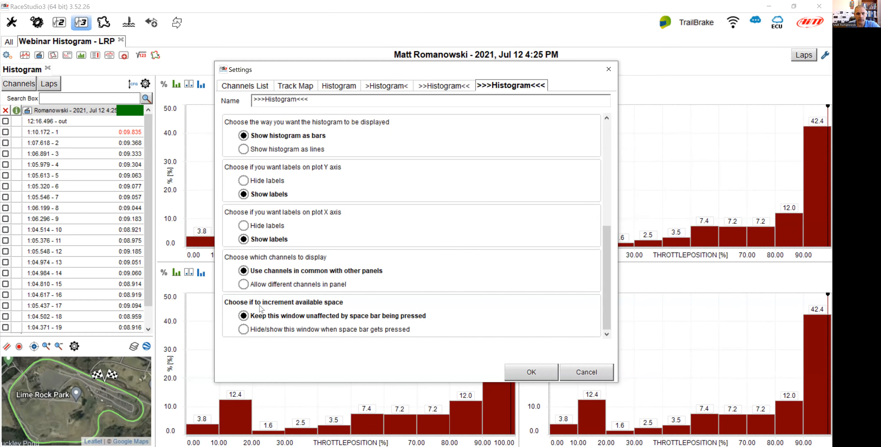
left_click(262, 286)
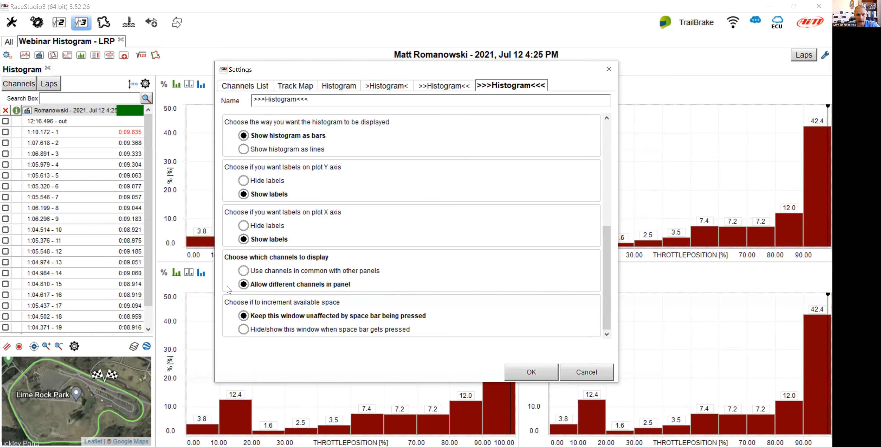
left_click(537, 368)
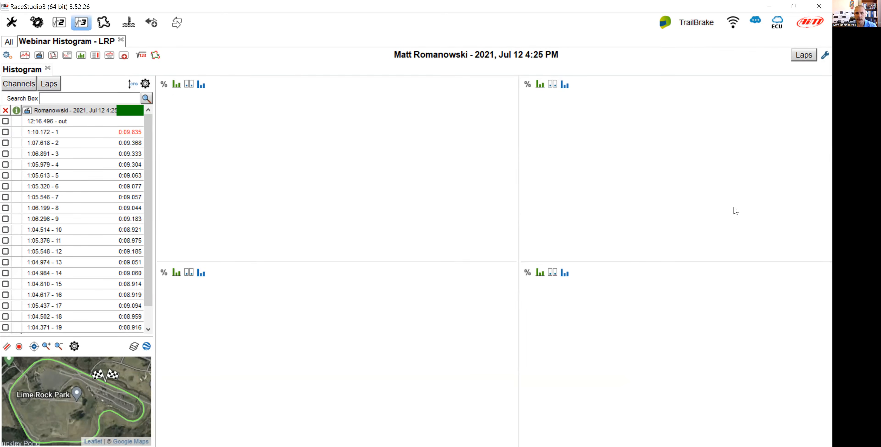
Switch to the channel list, remove the throttle channel and display FL Shock Speed in the upper-left histogram.
left_click(19, 84)
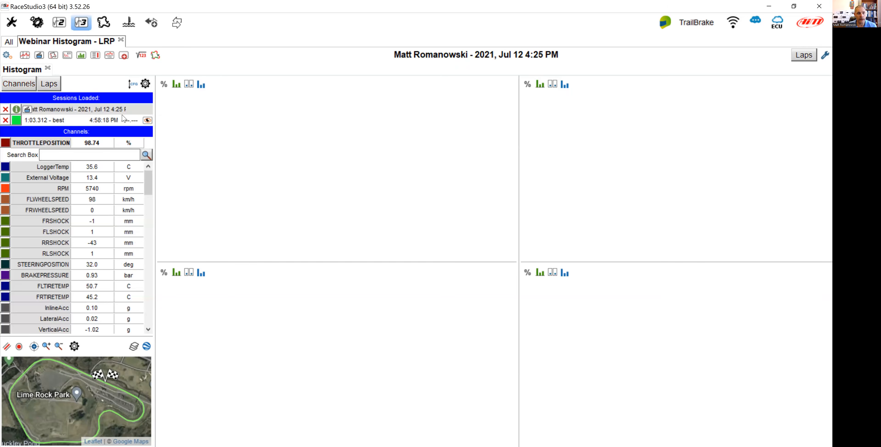
left_click(67, 143)
left_click_drag(146, 187, 147, 324)
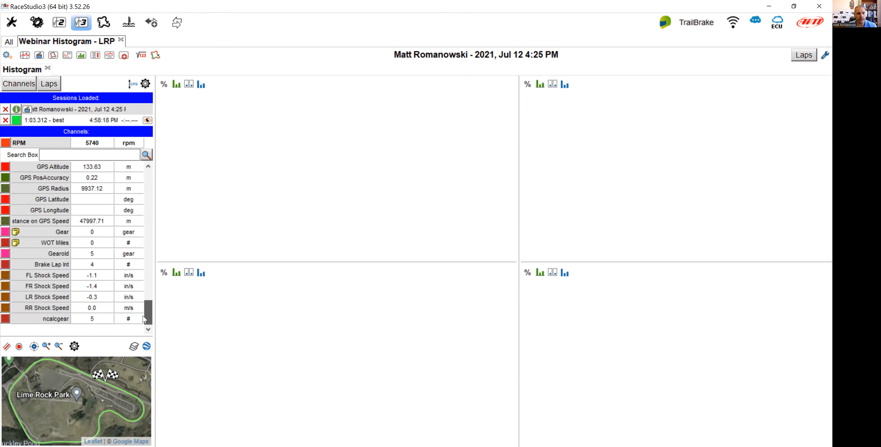
right_click(58, 277)
mouse_move(153, 306)
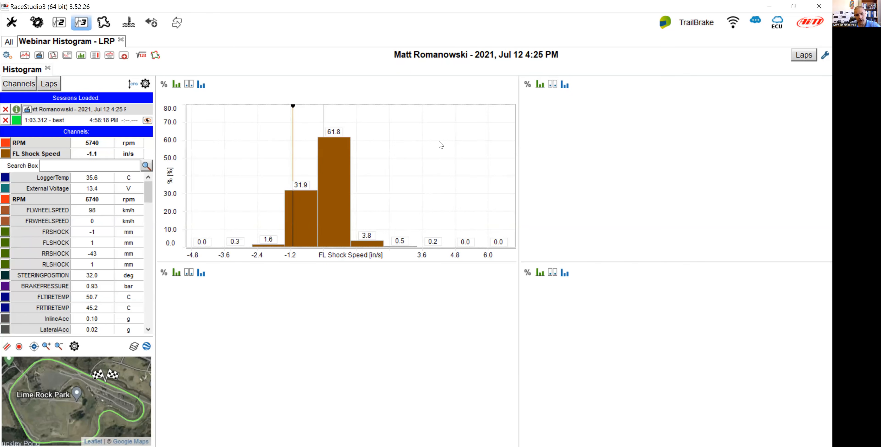
Rename the upper-right histogram panel to RF in its settings.
left_click(824, 56)
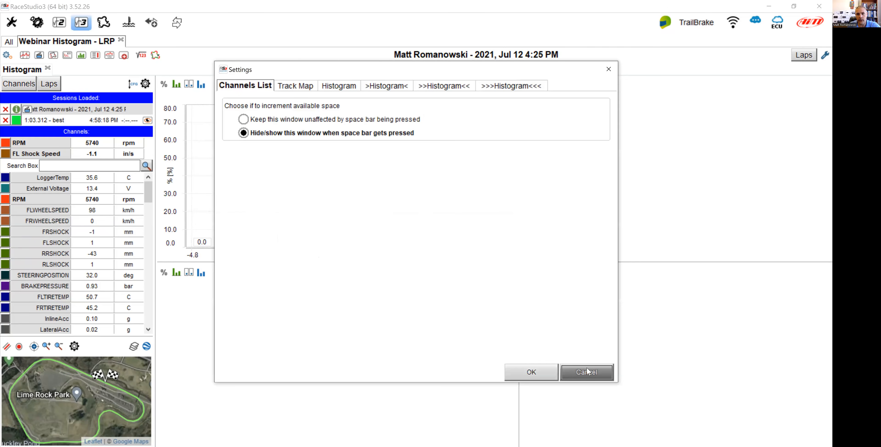
left_click(587, 372)
right_click(658, 177)
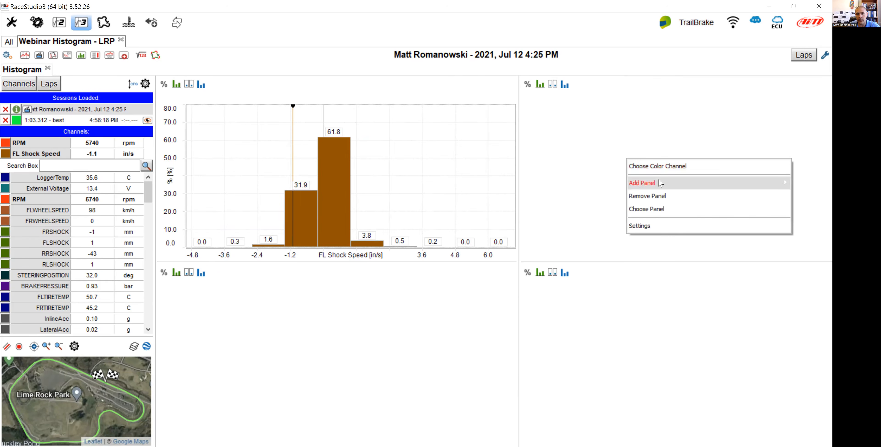
left_click(663, 227)
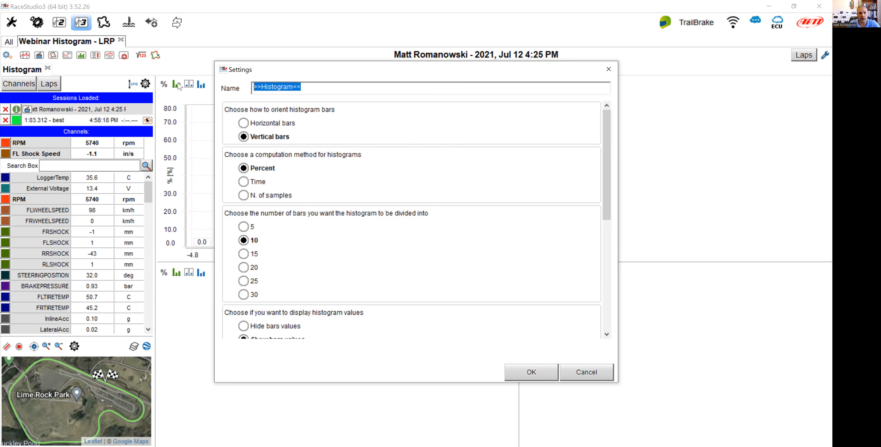
type("LF")
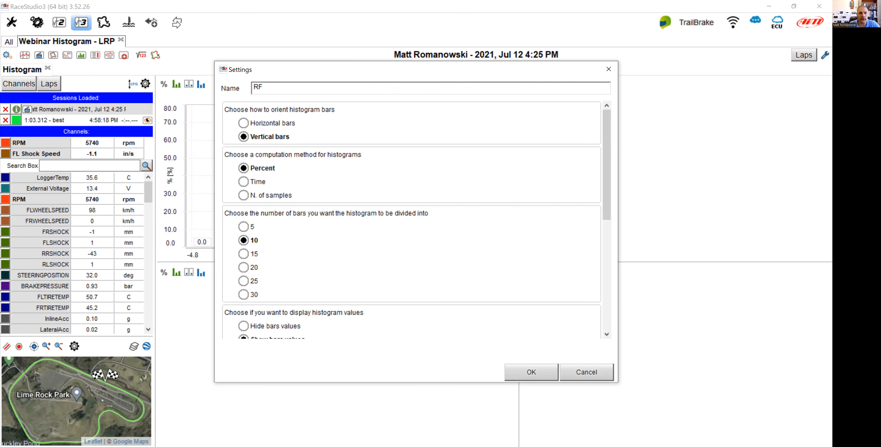
left_click(520, 373)
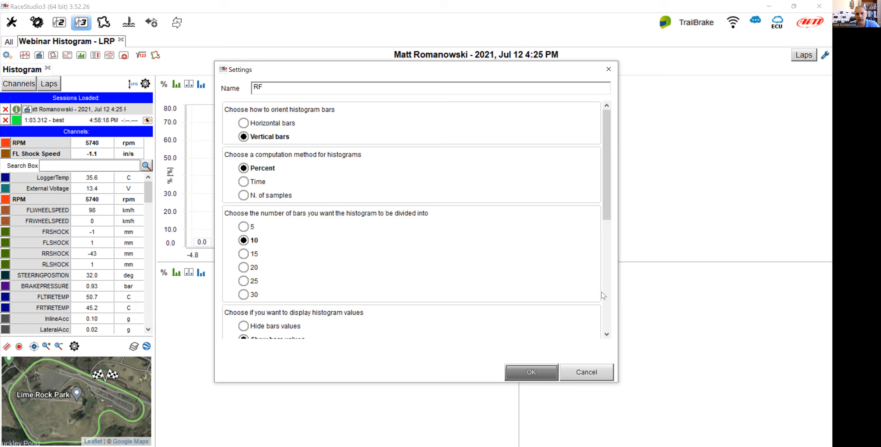
Rename the lower-right histogram panel to RR in its settings.
right_click(622, 331)
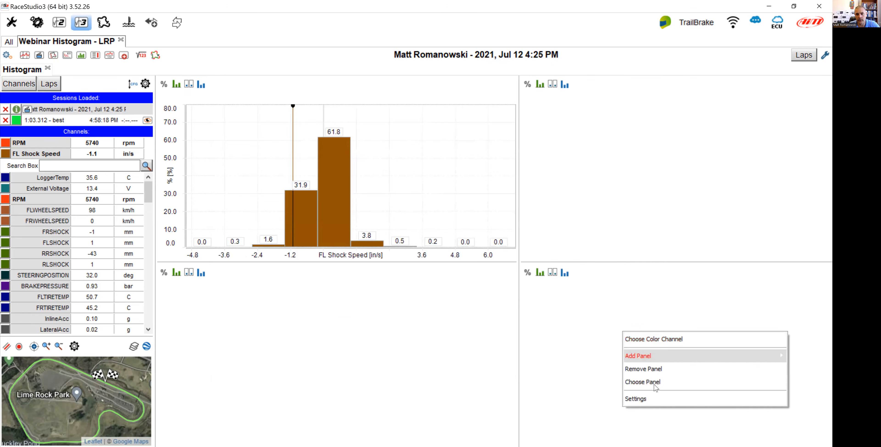
left_click(636, 399)
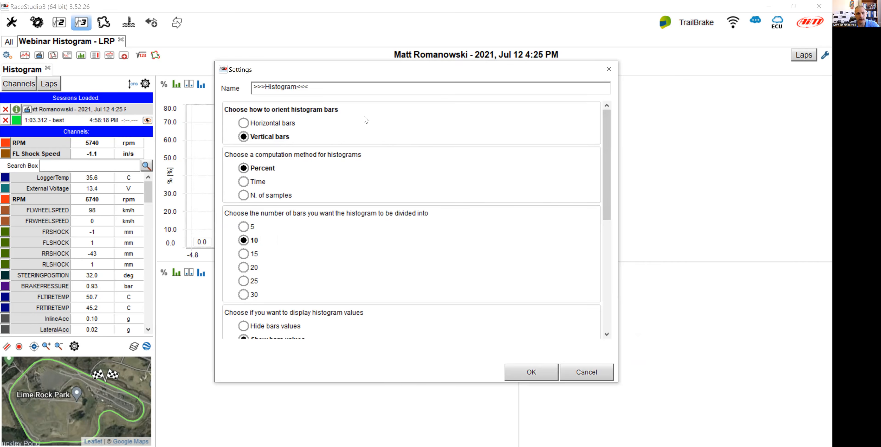
double_click(311, 88)
type("RR")
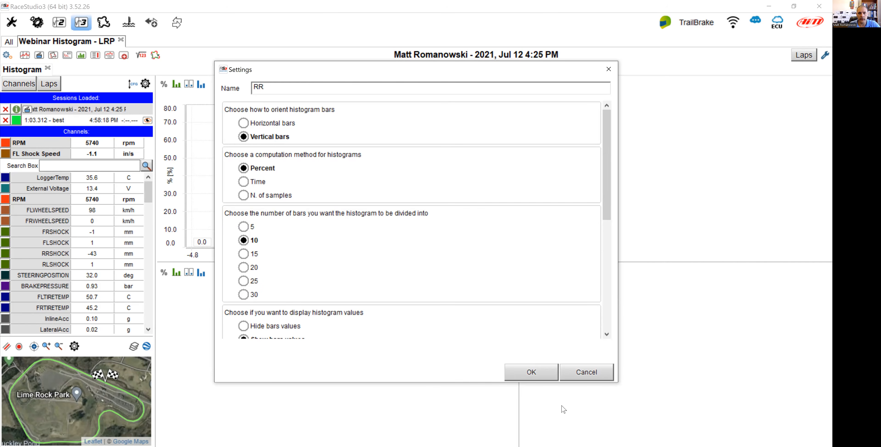
left_click(542, 372)
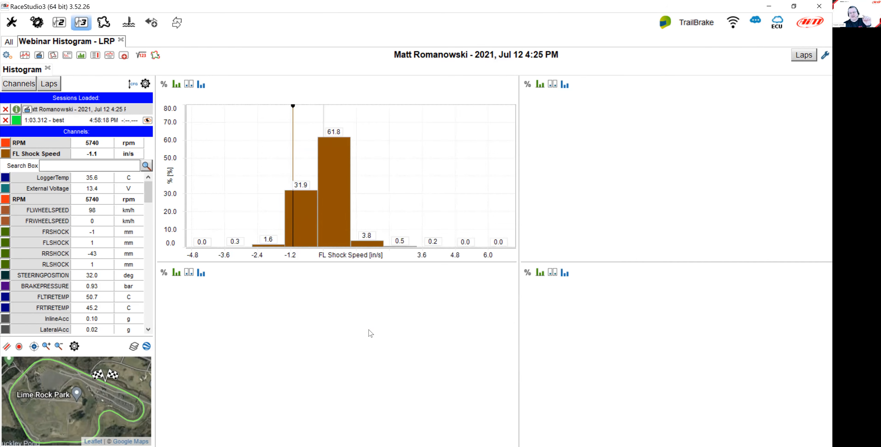
Rename the lower-left histogram panel to LR in its settings.
right_click(347, 317)
left_click(381, 388)
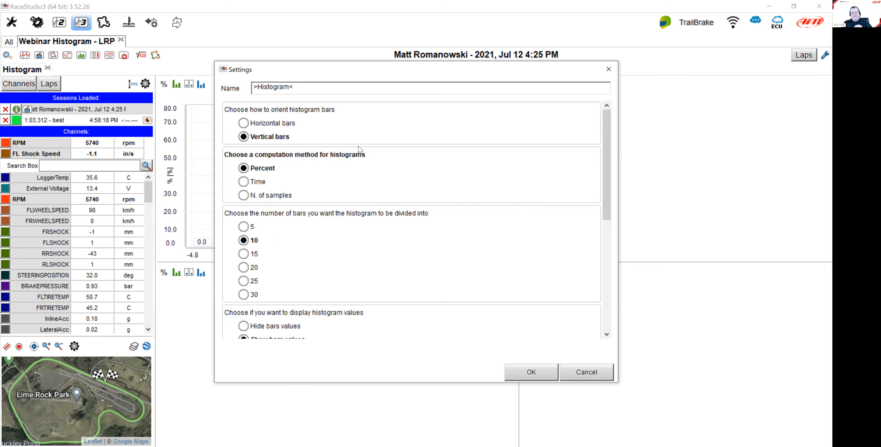
left_click_drag(295, 88, 236, 89)
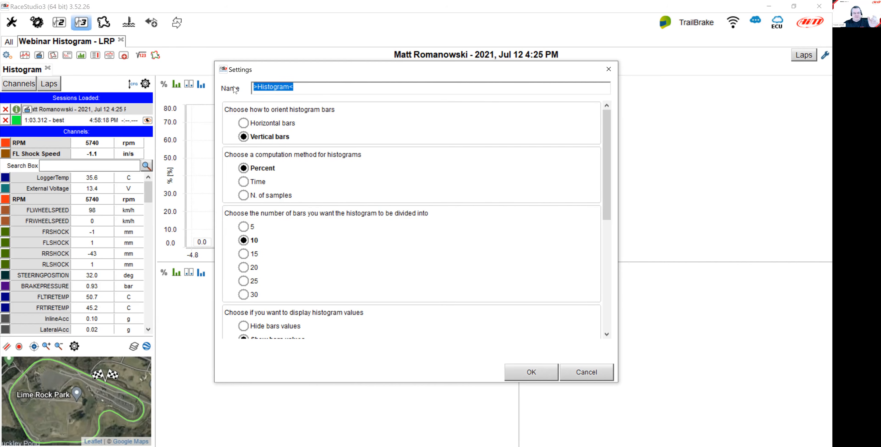
type("LR")
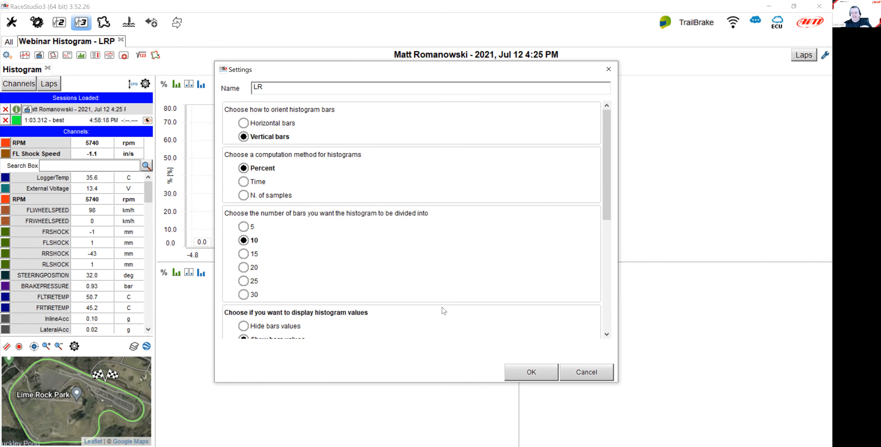
left_click(538, 374)
Rename the upper-left histogram panel to LF in its settings.
right_click(353, 184)
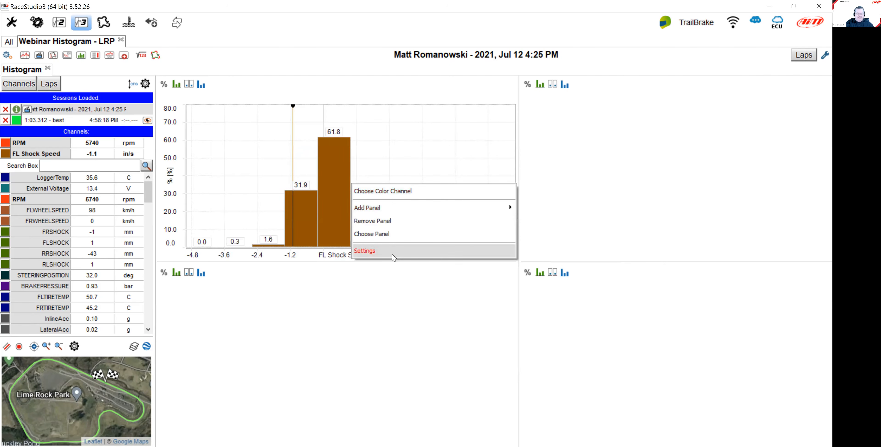
left_click(393, 255)
left_click_drag(287, 88, 207, 91)
type("LF")
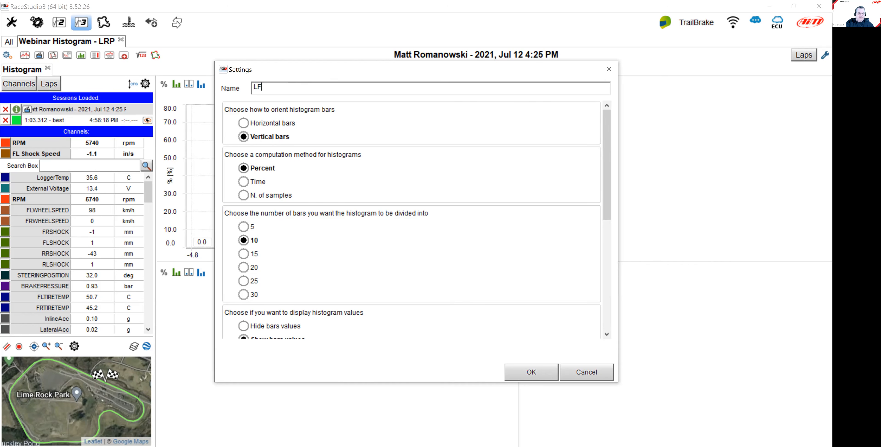
left_click(532, 372)
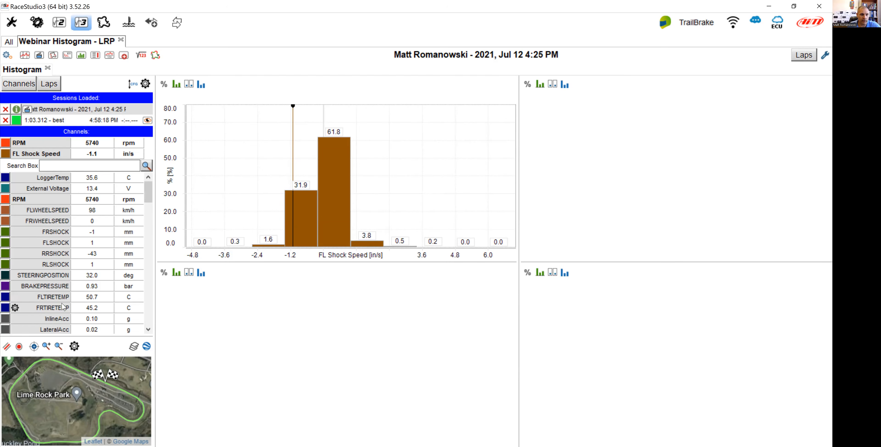
Show the FR Shock Speed channel in the RF panel.
scroll(51, 287, "down", 10)
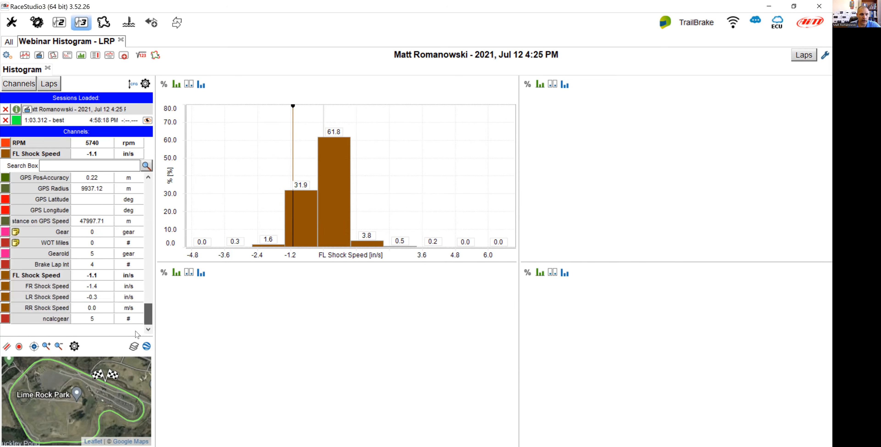
right_click(50, 287)
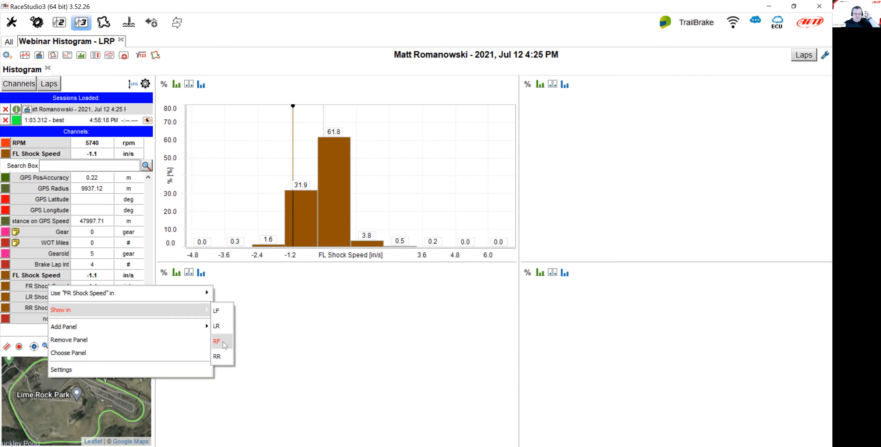
left_click(219, 342)
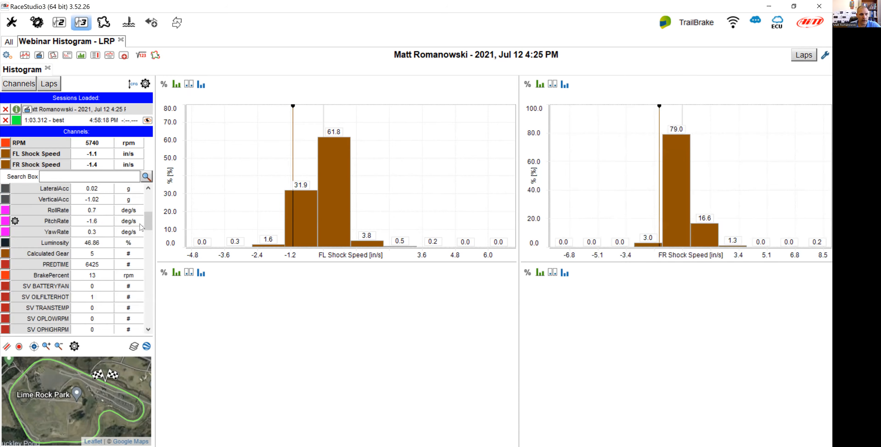
Show the LR Shock Speed channel in the LR panel.
scroll(69, 294, "down", 10)
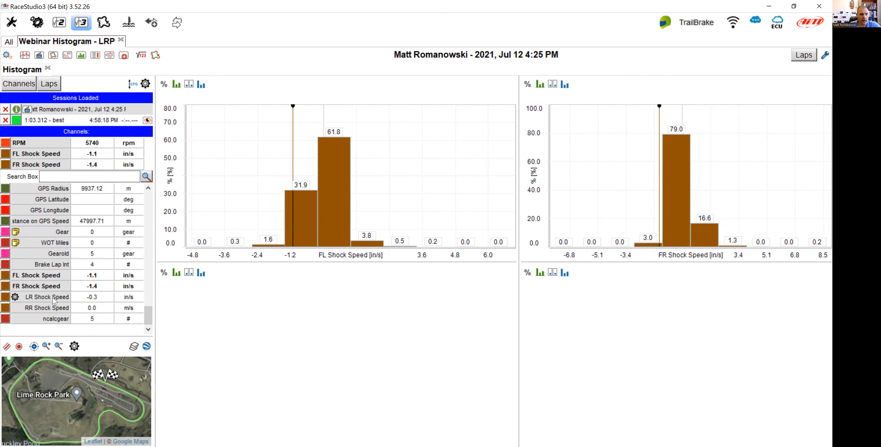
right_click(54, 300)
mouse_move(212, 322)
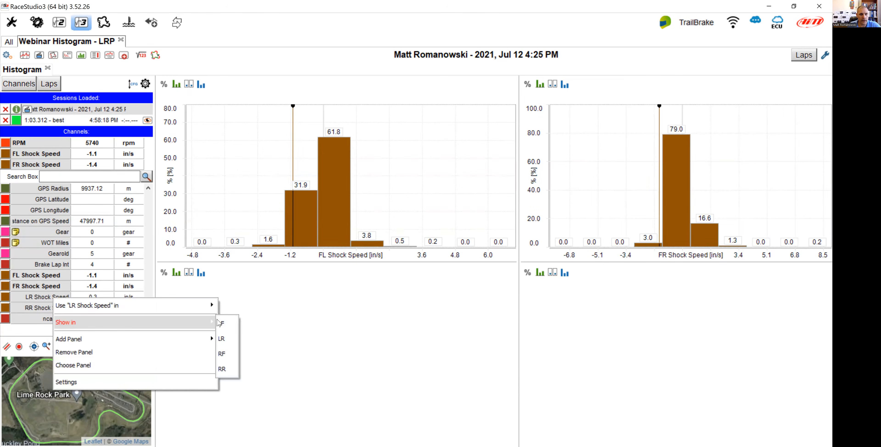
left_click(222, 339)
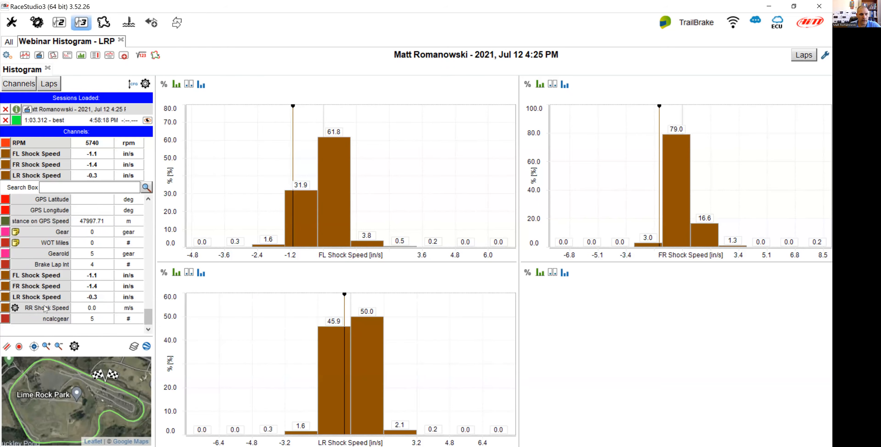
Show the RR Shock Speed channel in the RR panel and narrow the left column slightly.
right_click(107, 339)
mouse_move(118, 330)
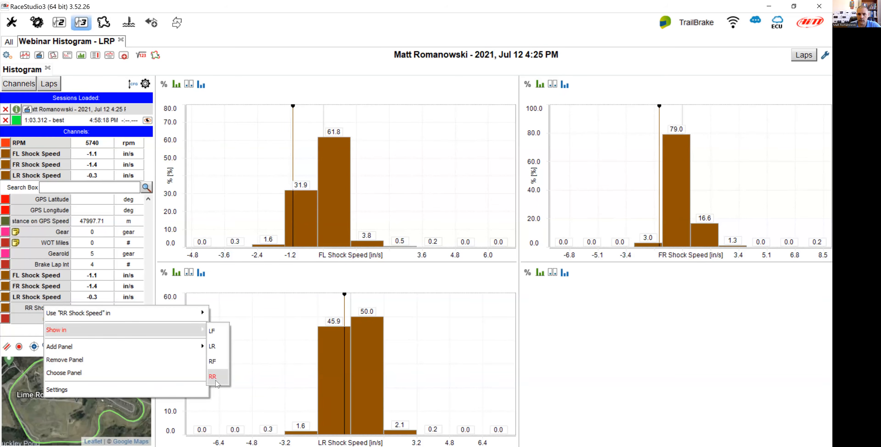
left_click(216, 376)
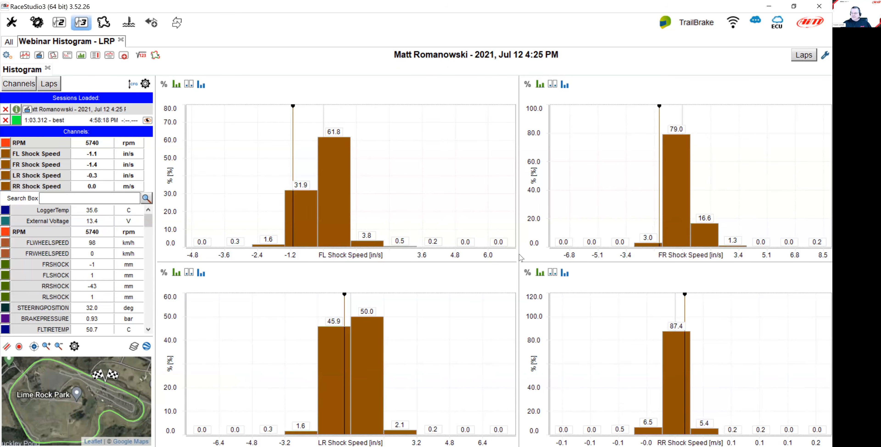
left_click_drag(519, 257, 511, 259)
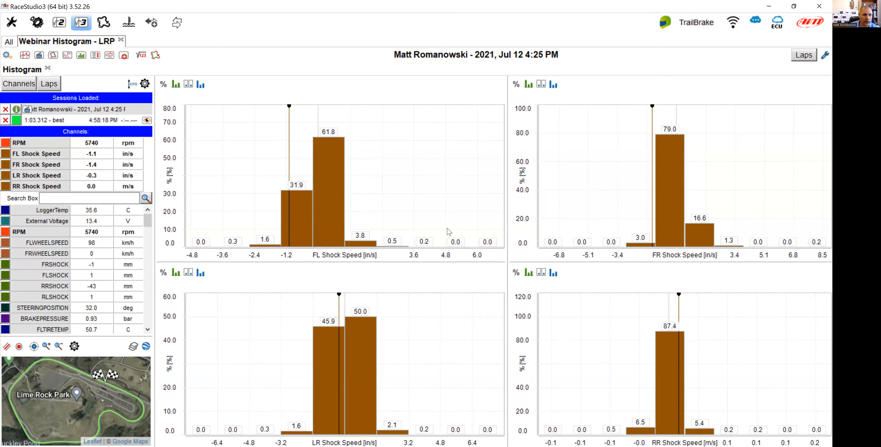
Set the FL Shock Speed channel's custom plotting scale to -3 to 3, turn off the fixed step, and apply.
mouse_move(66, 158)
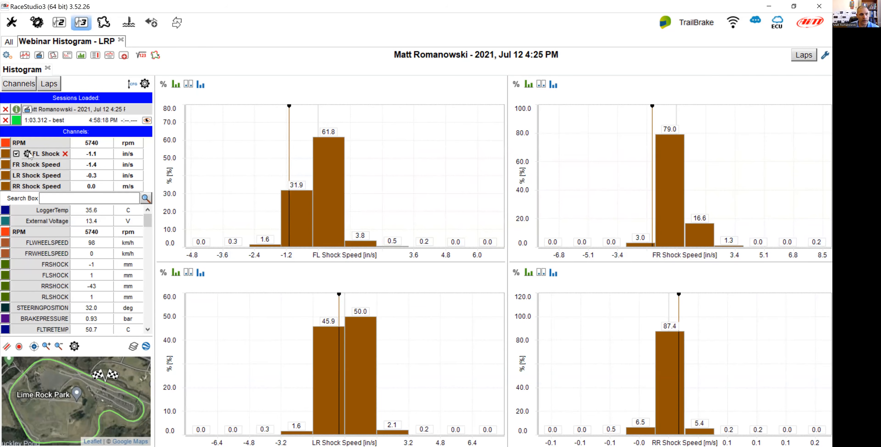
left_click(27, 154)
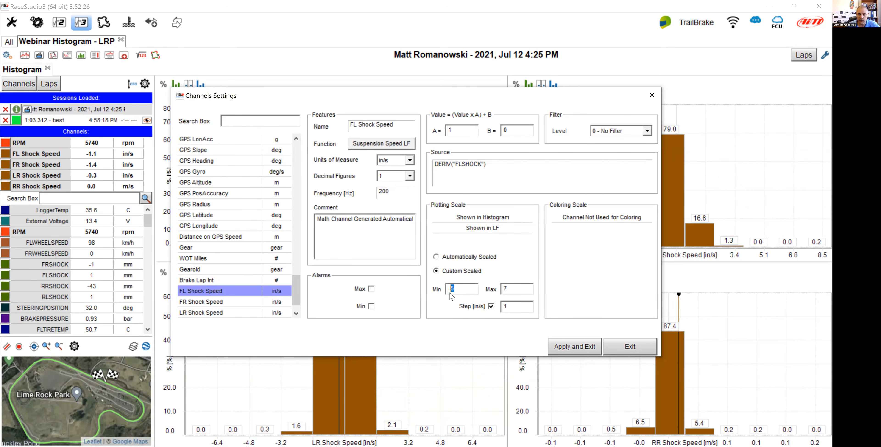
type("3")
key("Tab")
type("3")
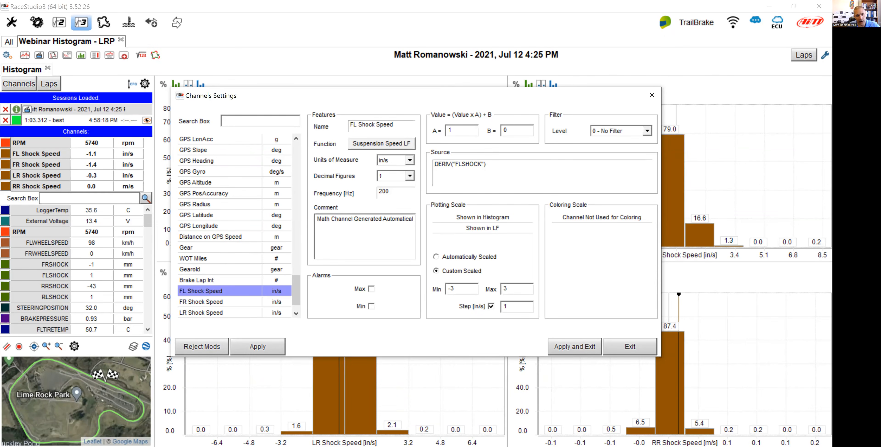
left_click(492, 307)
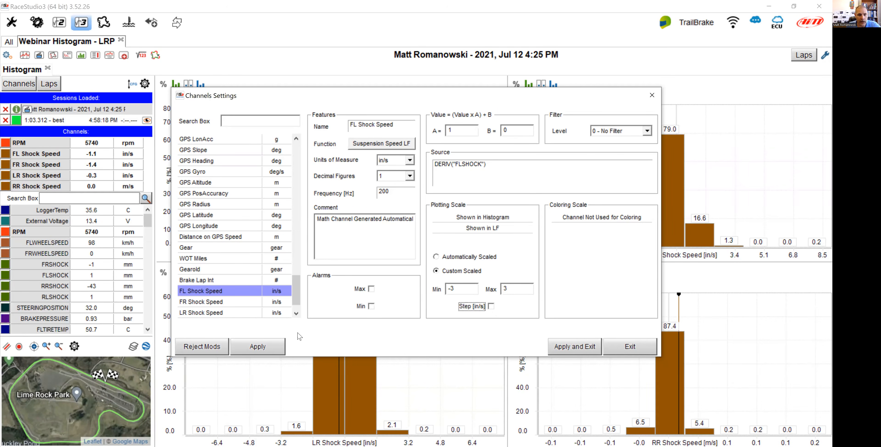
left_click(257, 346)
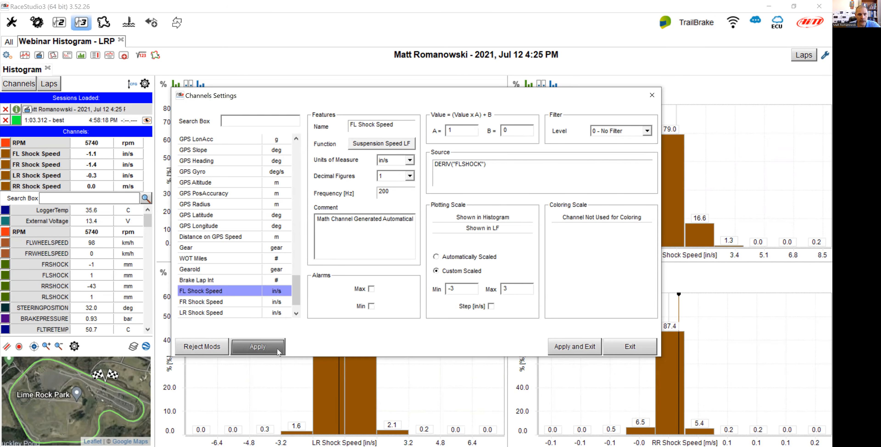
Set the FR Shock Speed channel's custom plotting scale to -3 to 3, turn off the fixed step, and apply.
left_click(224, 302)
left_click_drag(460, 288, 450, 287)
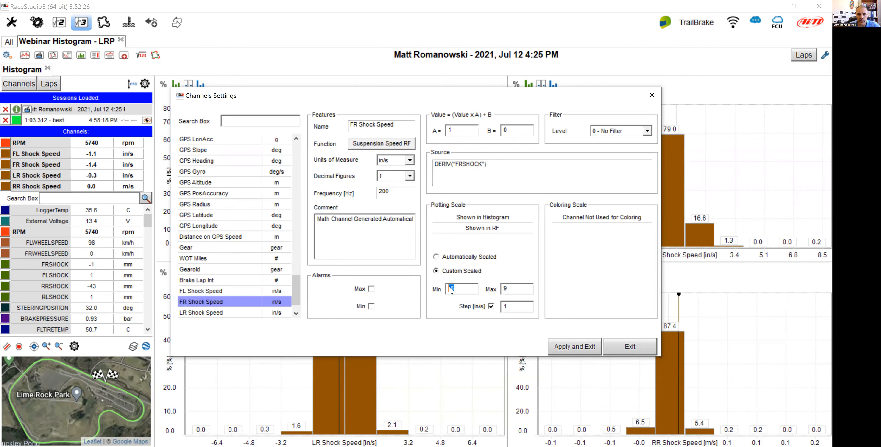
type("3")
double_click(506, 288)
type("3")
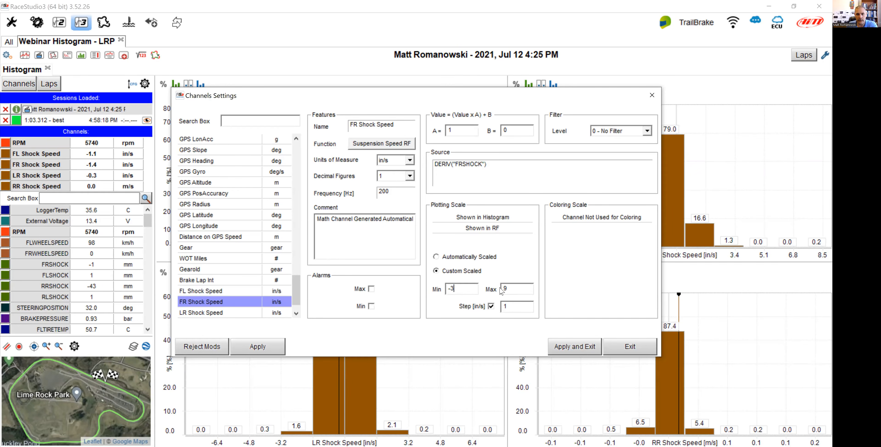
left_click(491, 306)
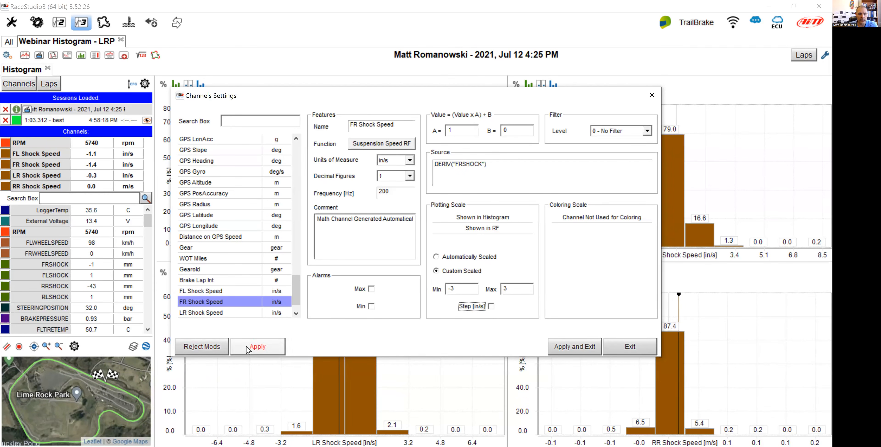
left_click(255, 344)
Set the LR Shock Speed channel's custom plotting scale to -3 to 3, turn off the fixed step, and apply.
left_click(236, 312)
left_click_drag(449, 288, 461, 291)
type("3")
double_click(506, 289)
type("3")
left_click(491, 306)
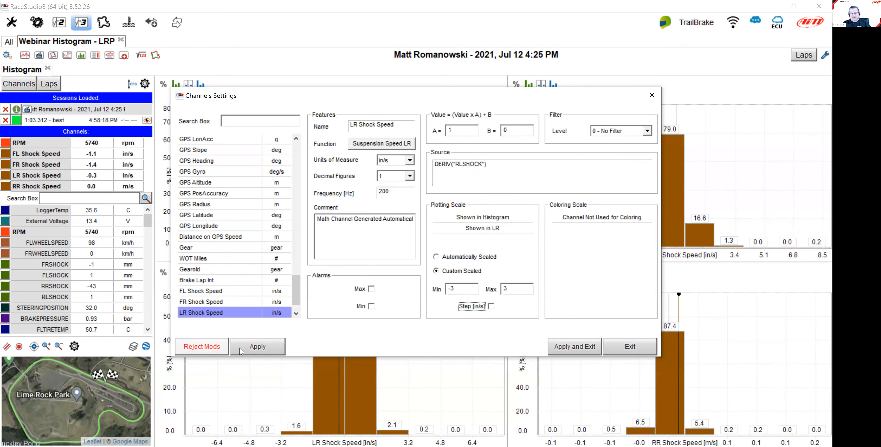
left_click(258, 346)
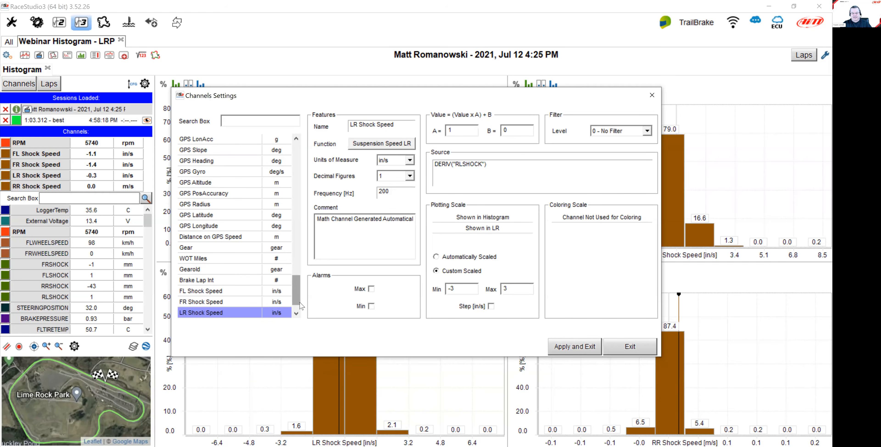
Set the RR Shock Speed channel's custom plotting scale to -3 to 3, turn off the fixed step, and apply and exit.
scroll(301, 300, "down", 1)
left_click(242, 302)
left_click_drag(465, 289, 450, 288)
type("3")
left_click_drag(518, 288, 507, 309)
type("3")
left_click(492, 306)
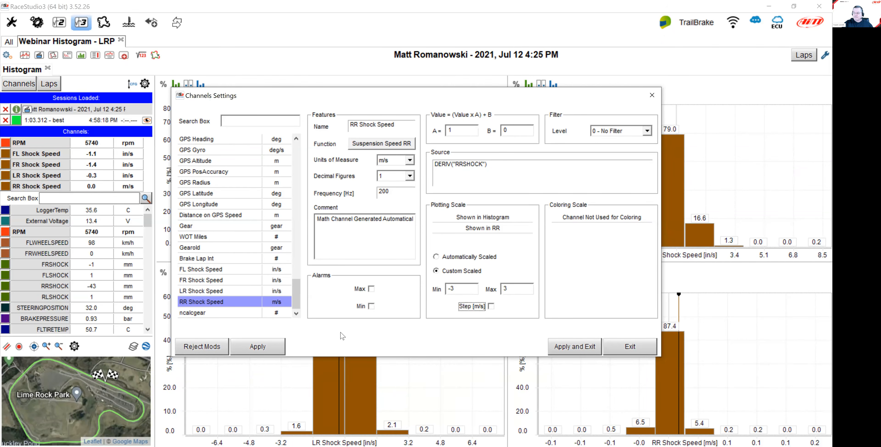
left_click(257, 346)
left_click(578, 347)
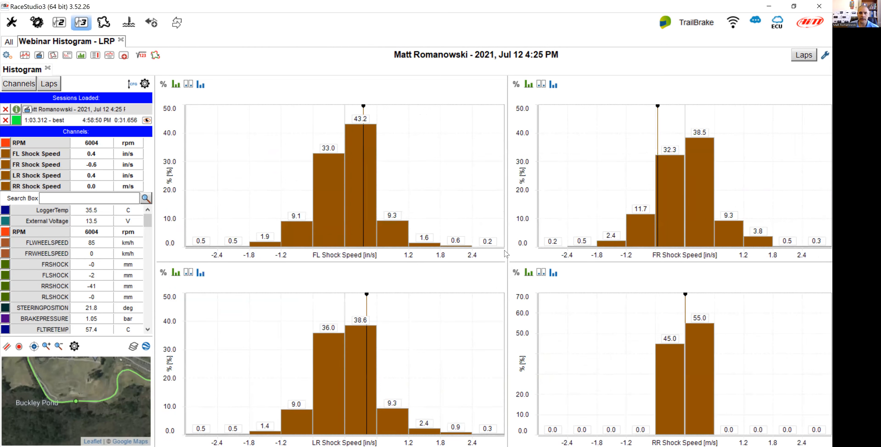
Divide each of the LF, LR, RF and RR histogram panels into 20 bars in the histogram settings.
mouse_move(672, 208)
left_click(821, 57)
left_click(327, 85)
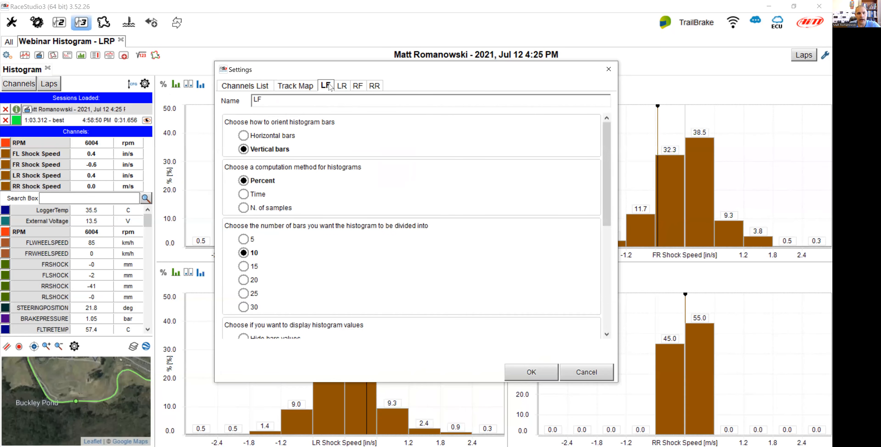
left_click(244, 280)
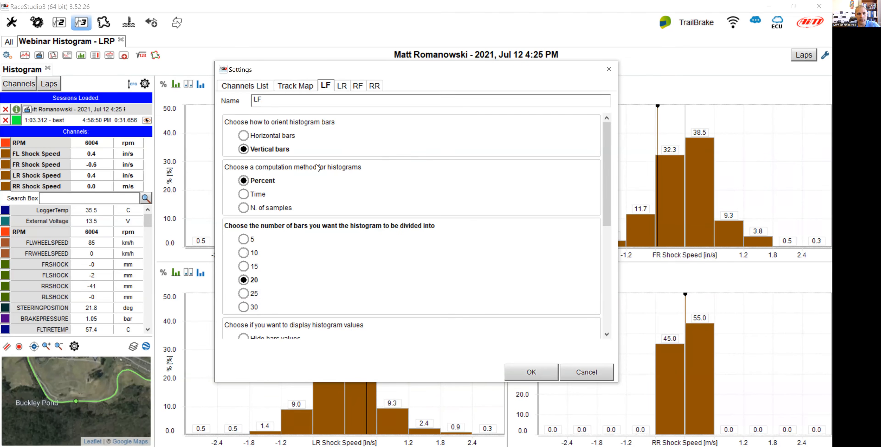
left_click(342, 86)
left_click(244, 280)
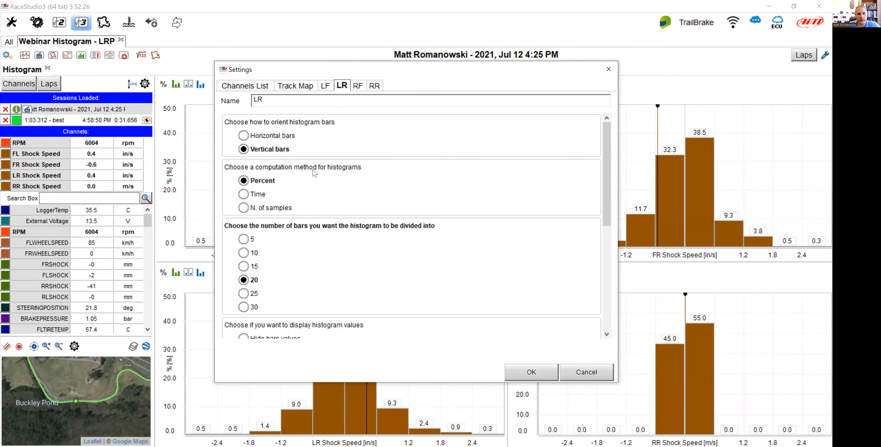
left_click(357, 86)
left_click(244, 280)
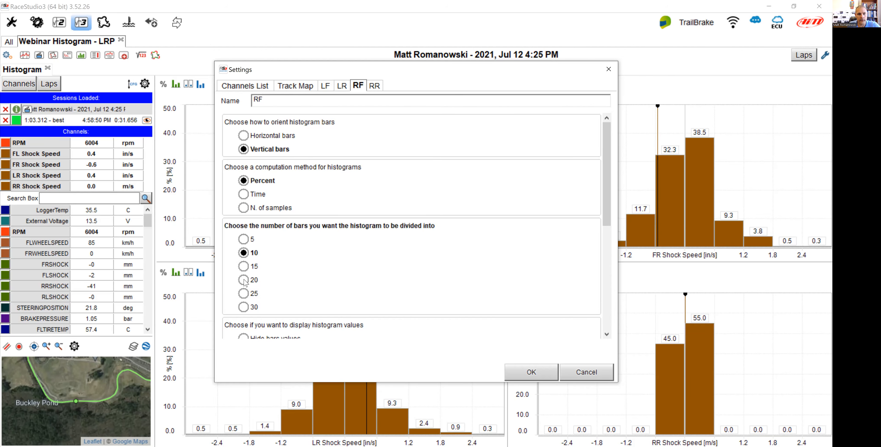
left_click(374, 86)
left_click(243, 279)
left_click(522, 374)
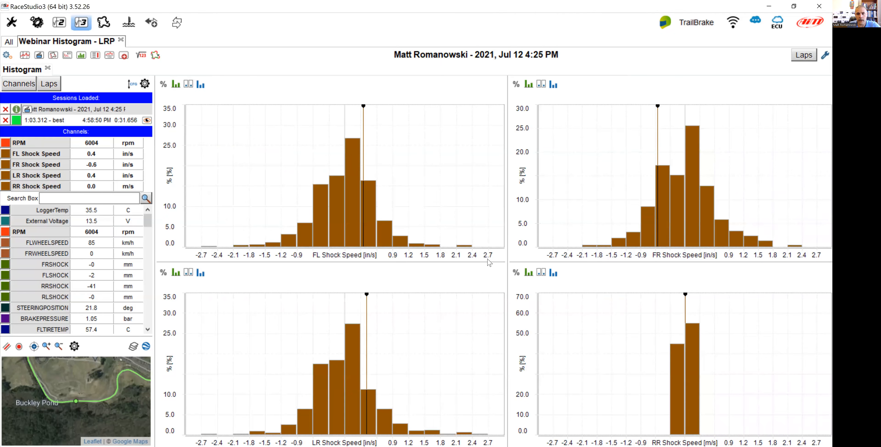
Color the FL Shock Speed channel yellow and the FR Shock Speed channel green.
mouse_move(670, 189)
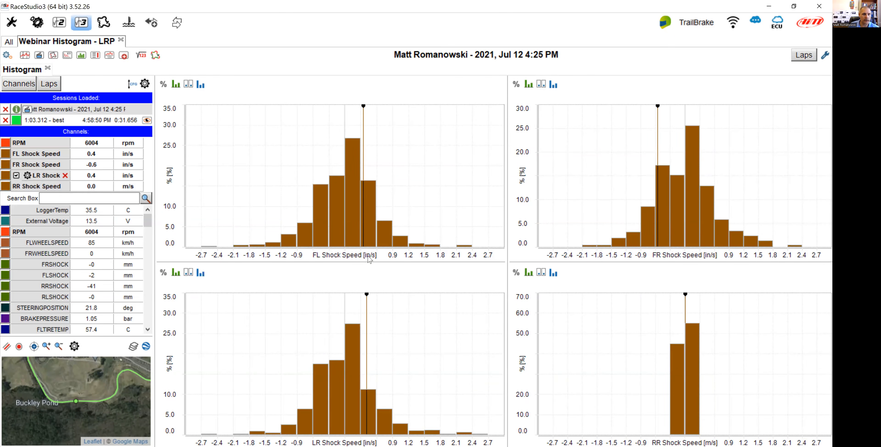
left_click(321, 167)
left_click(319, 302)
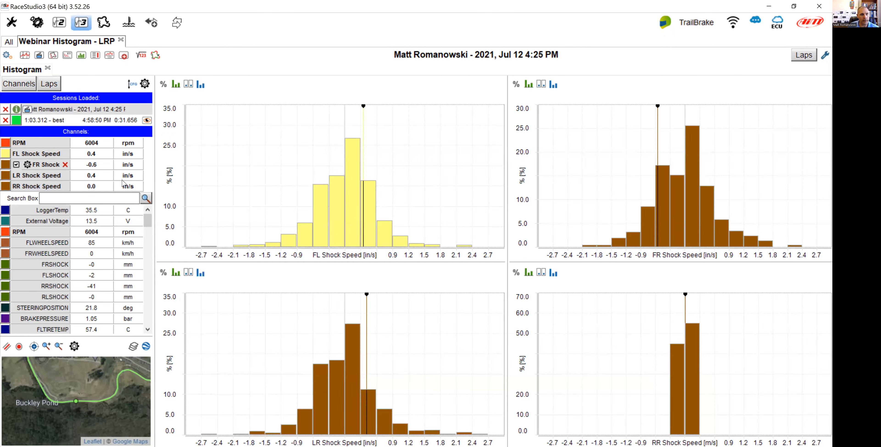
left_click(7, 167)
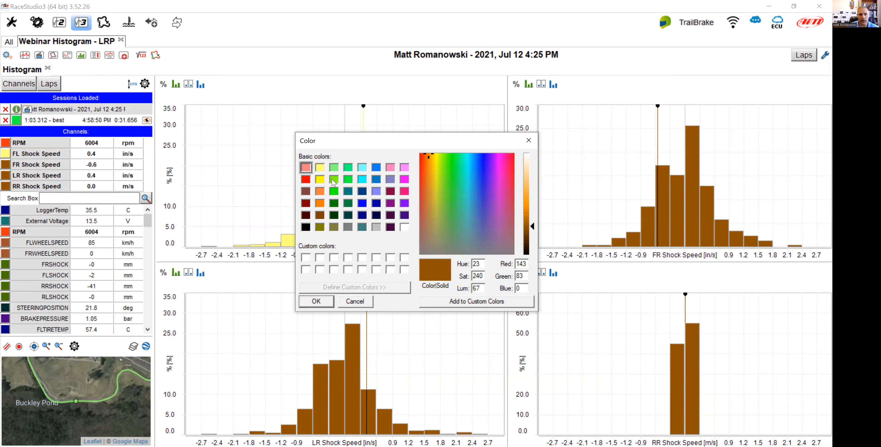
left_click(334, 168)
left_click(320, 300)
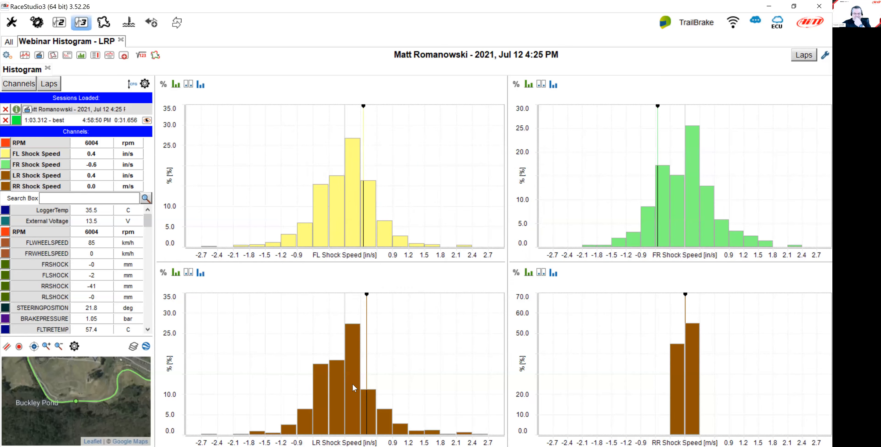
Color the LR Shock Speed channel red and the RR Shock Speed channel blue.
mouse_move(348, 397)
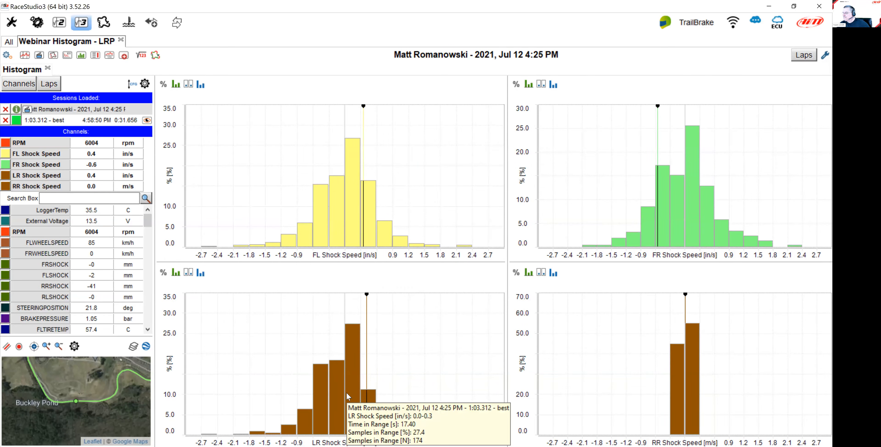
left_click(4, 178)
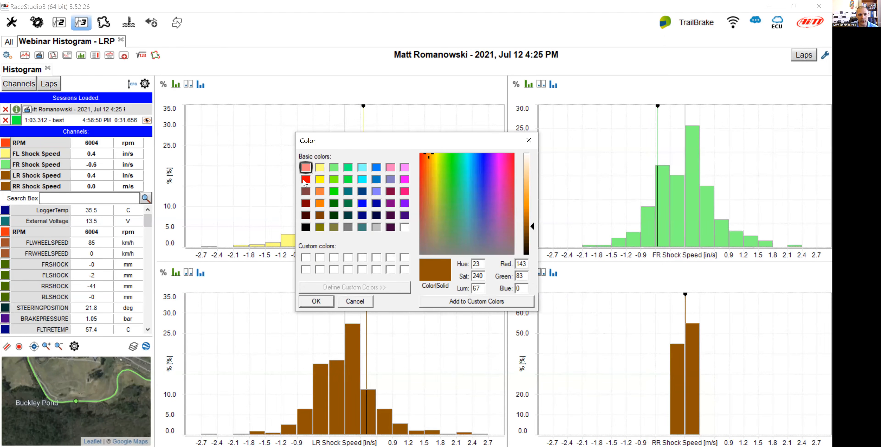
left_click(306, 179)
left_click(321, 302)
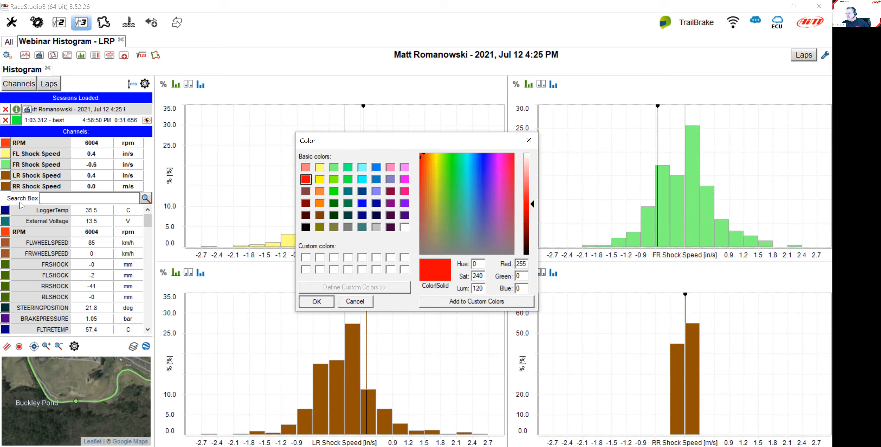
left_click(5, 186)
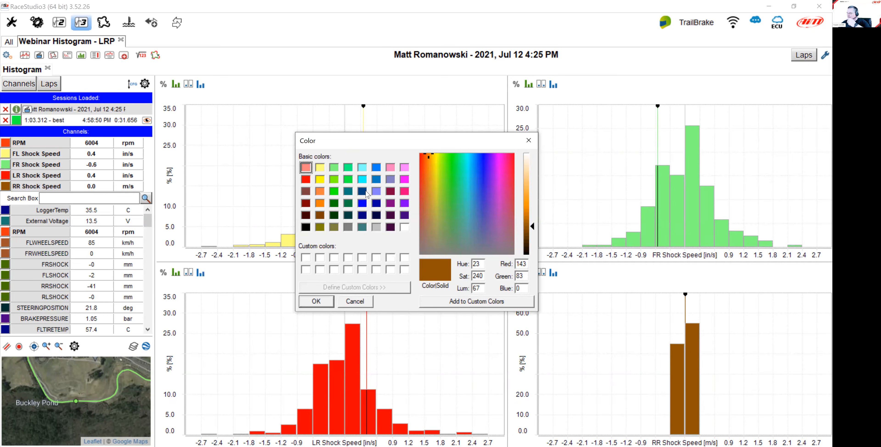
left_click(376, 167)
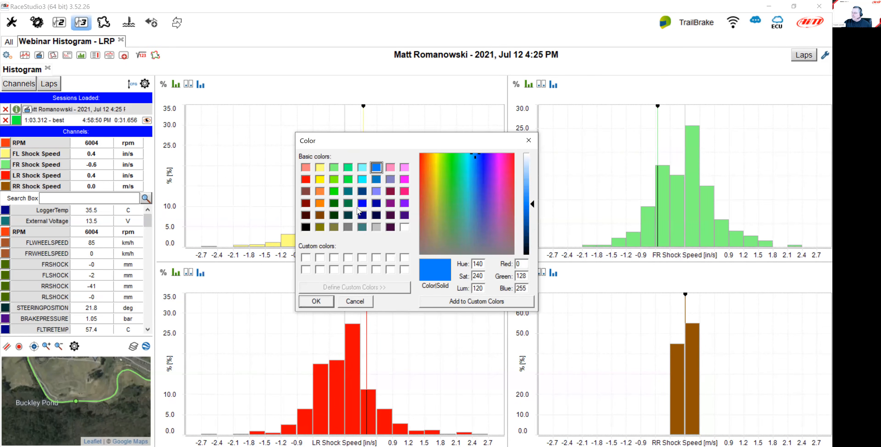
left_click(310, 302)
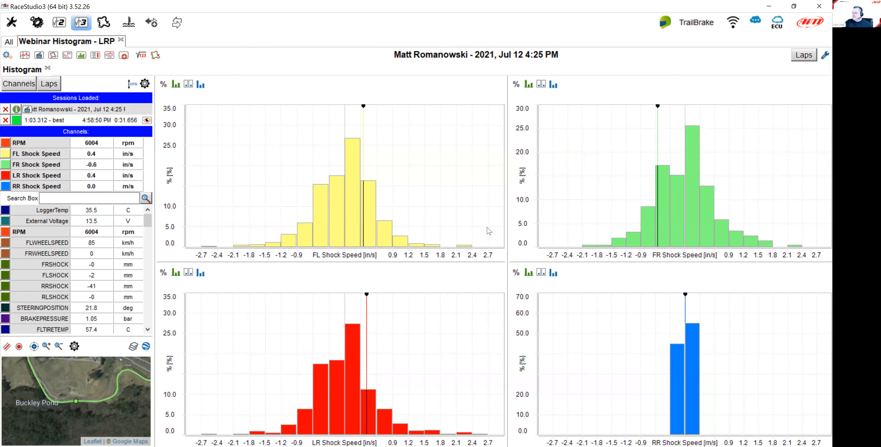
Save the histogram layout as a new profile named Webinar Shock Histogram.
left_click(8, 57)
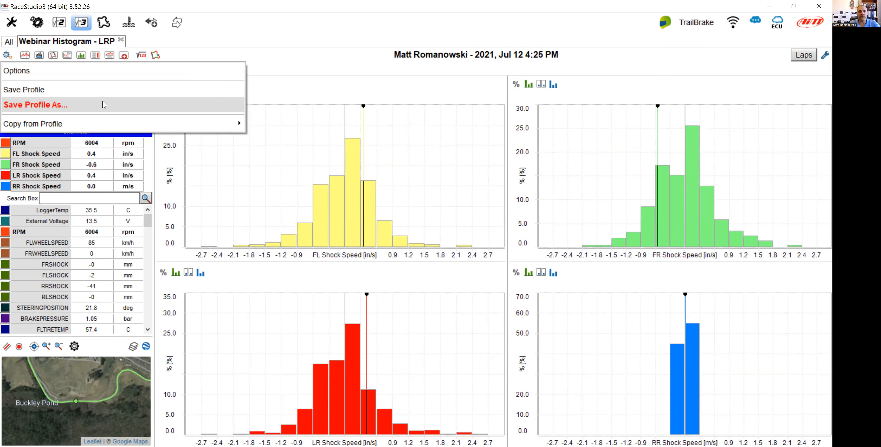
left_click(104, 104)
type("W")
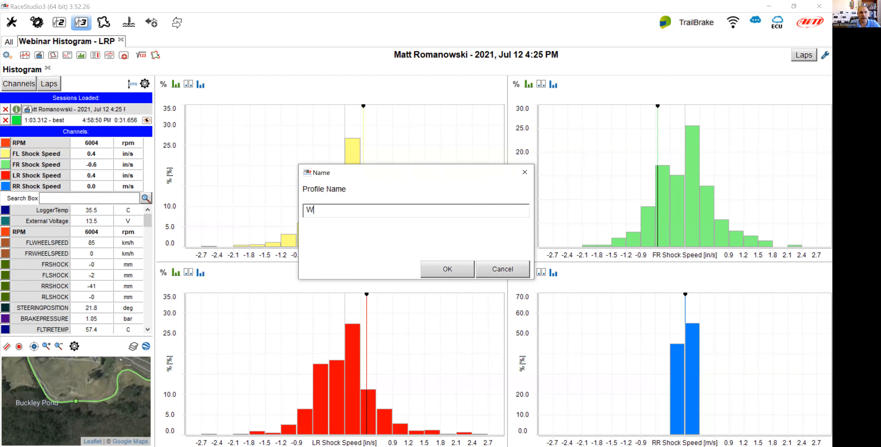
type("ebinar Shock Histogram")
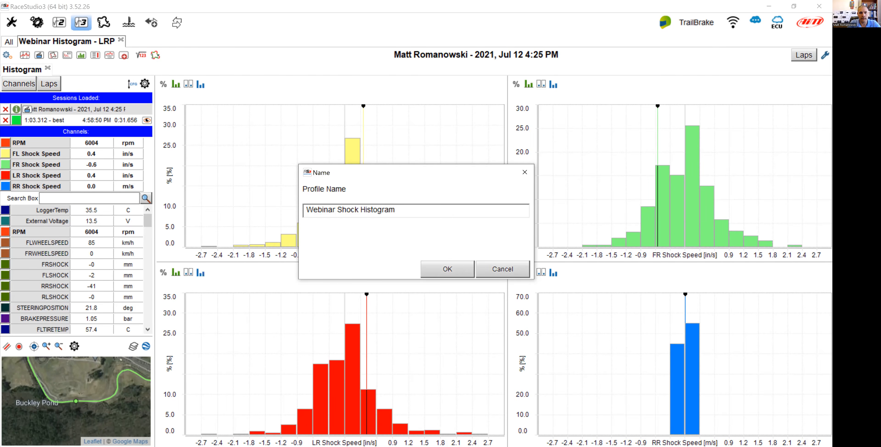
key("Return")
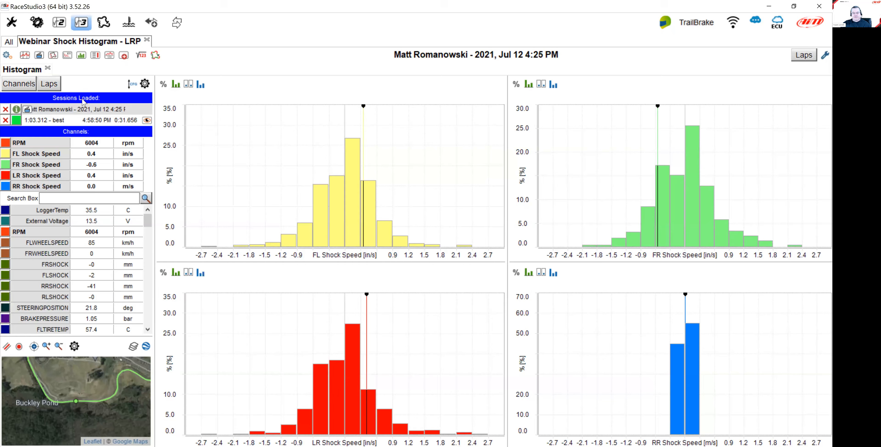
Change the RR Shock Speed channel's units of measure to in/s and apply and exit.
mouse_move(352, 159)
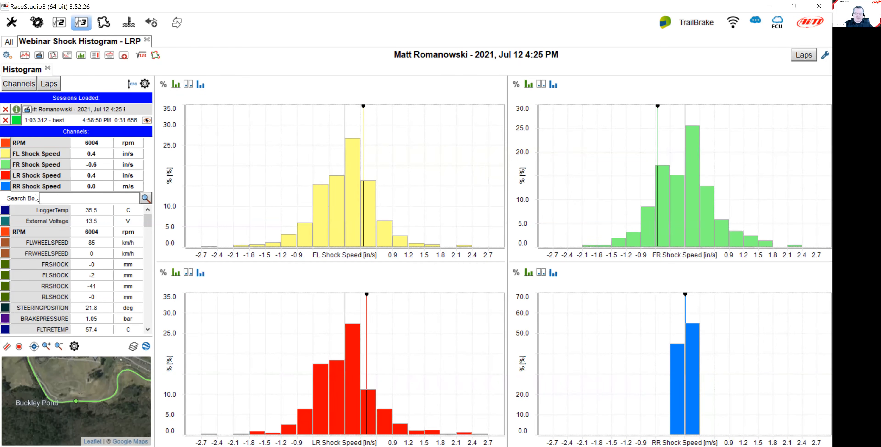
left_click(28, 186)
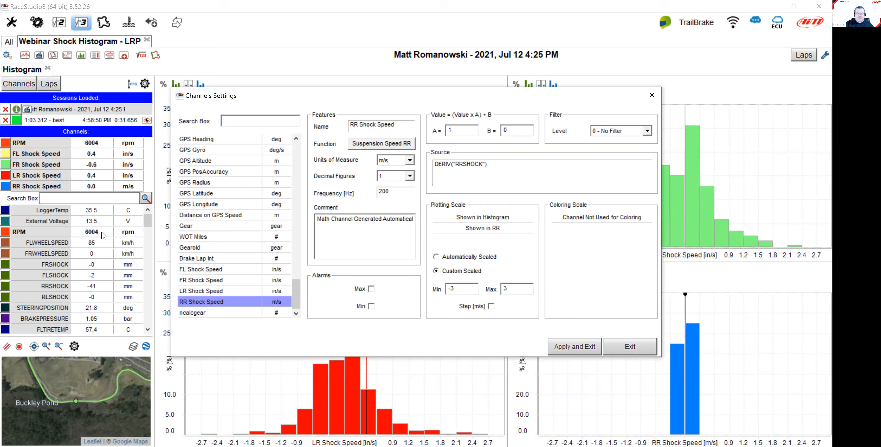
left_click(409, 159)
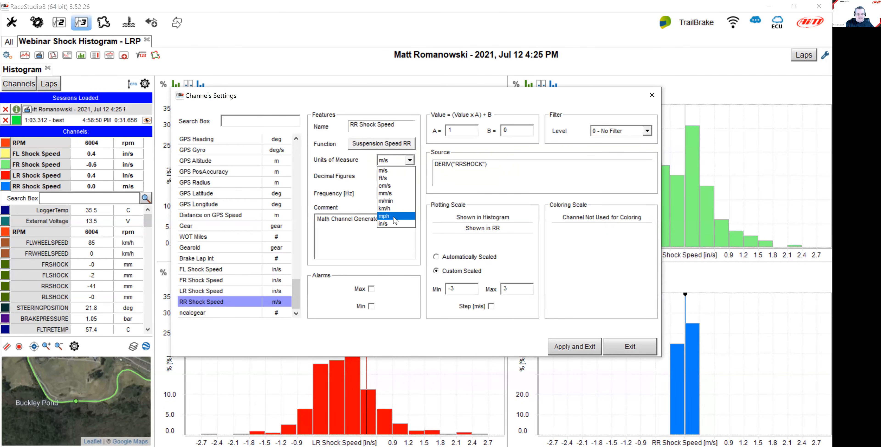
left_click(394, 224)
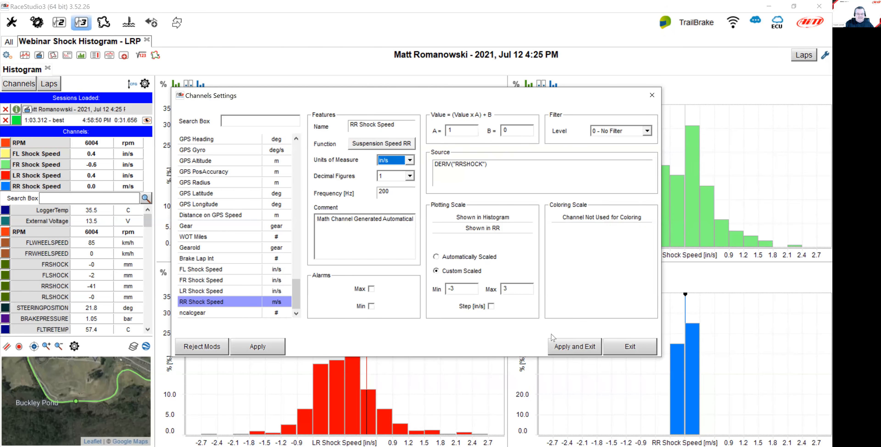
left_click(584, 346)
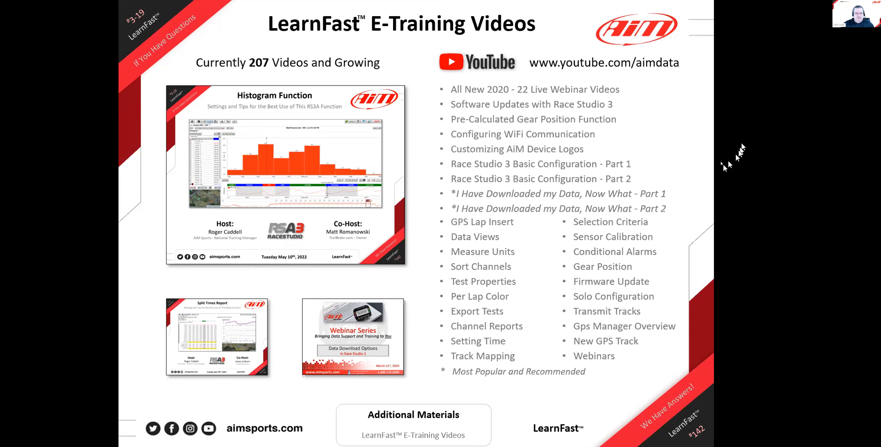
left_click(722, 183)
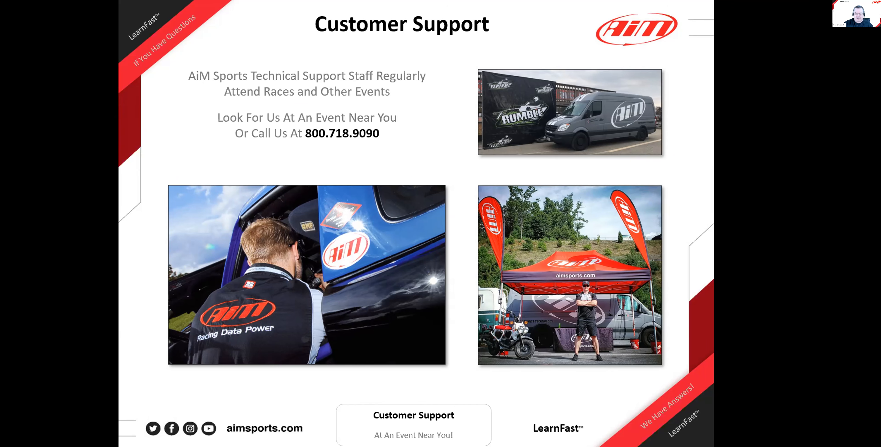
left_click(659, 212)
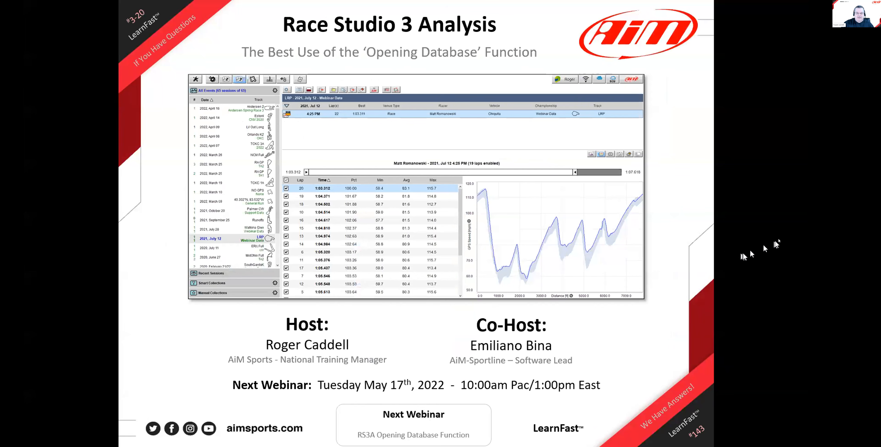